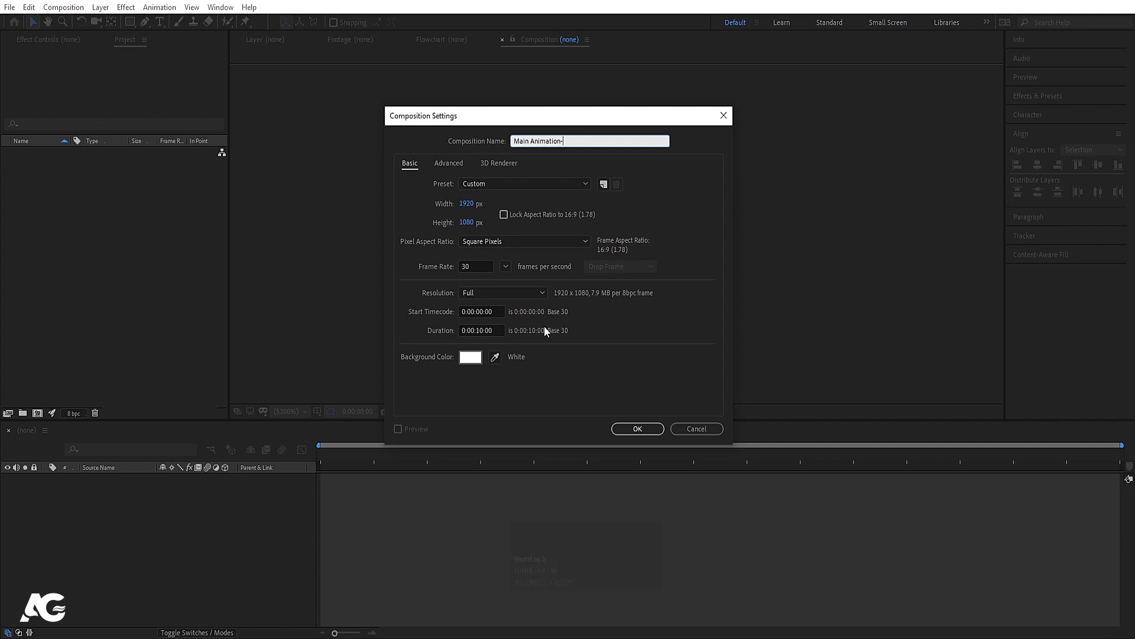
Create the 1920 × 1080, 30 fps, 10-second composition "Main Animation-" and display its title/action safe guides
left_click(621, 433)
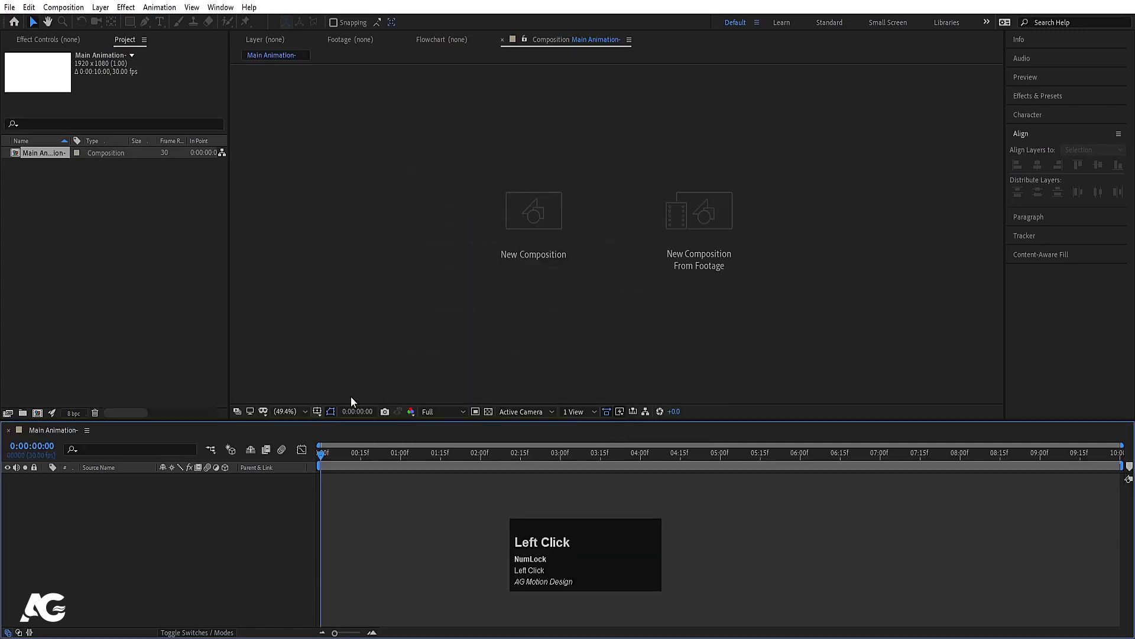
left_click(318, 411)
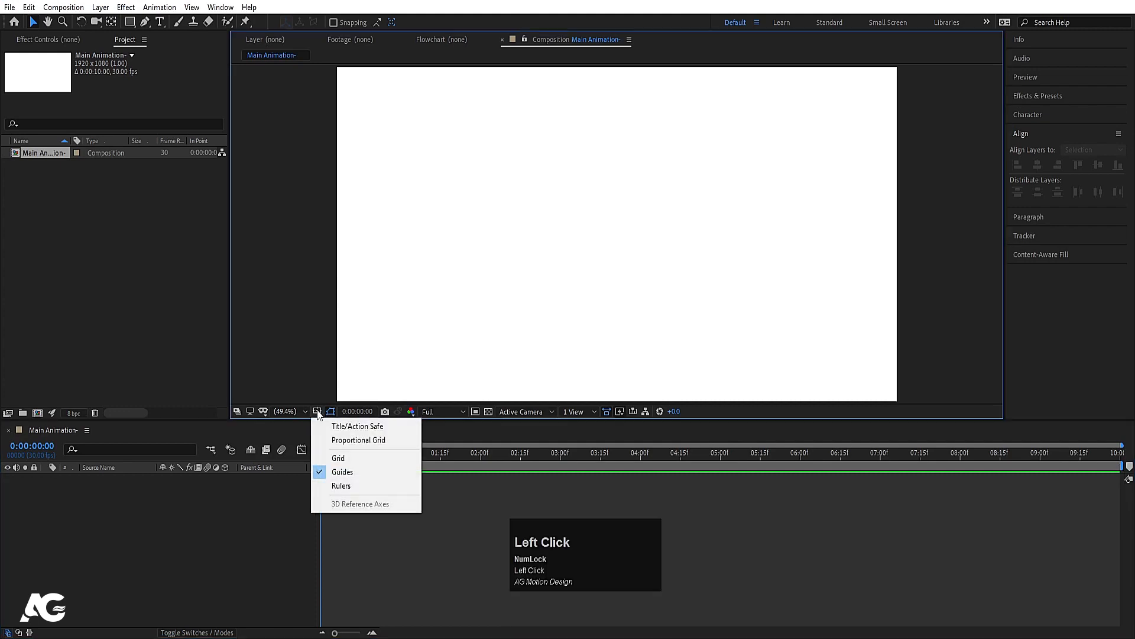
left_click(357, 427)
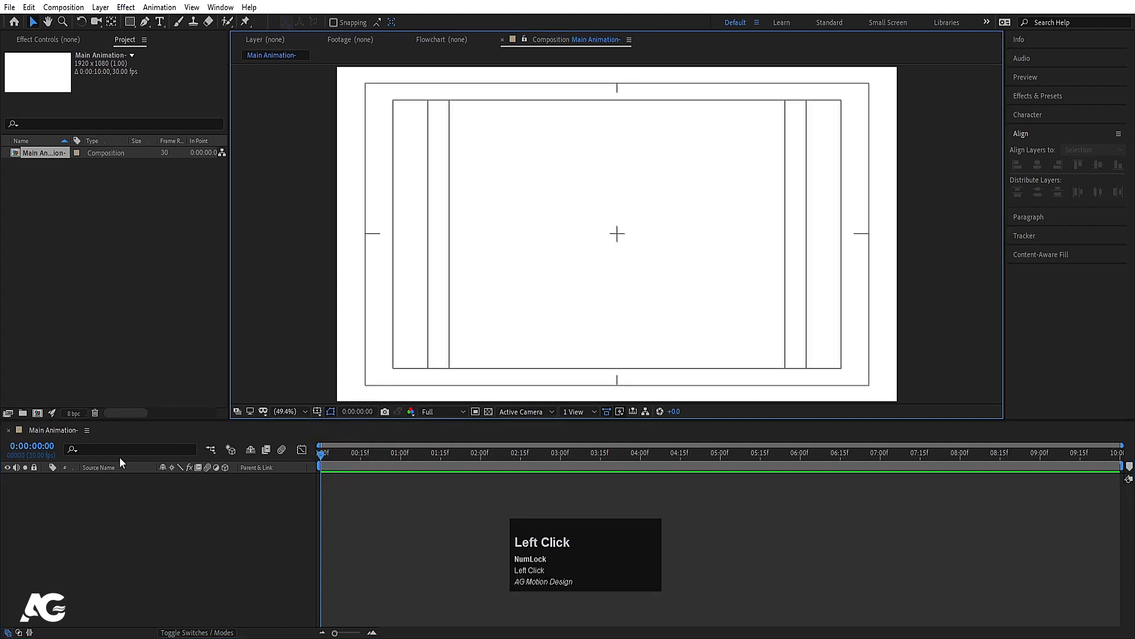
left_click(131, 482)
Choose the Rounded Rectangle tool and set the shape stroke to None
left_click(130, 21)
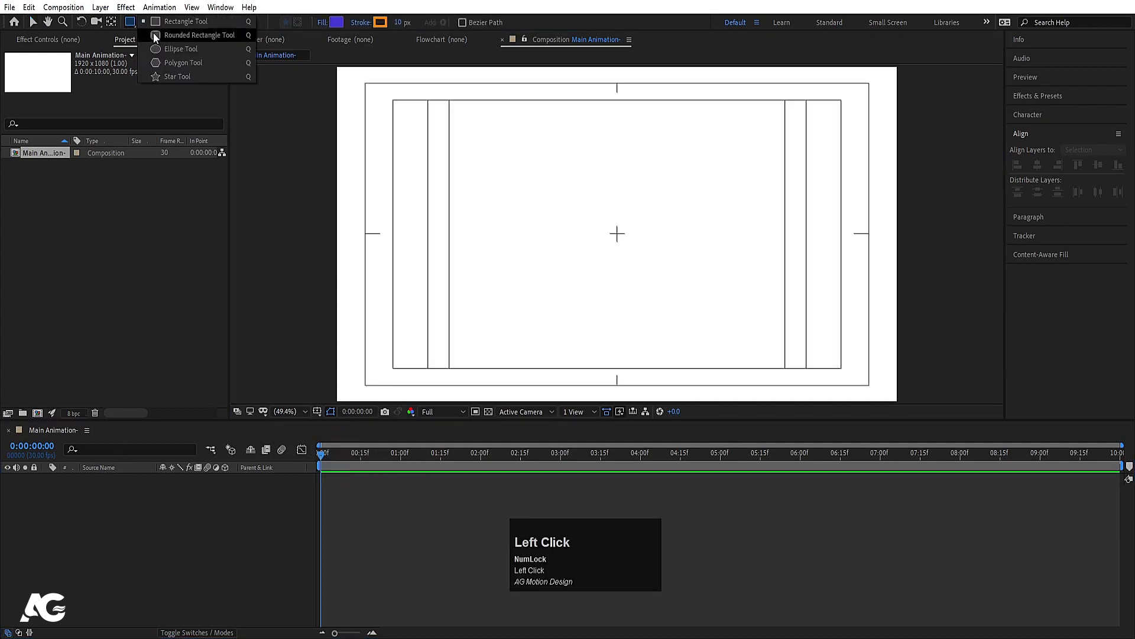
left_click(175, 37)
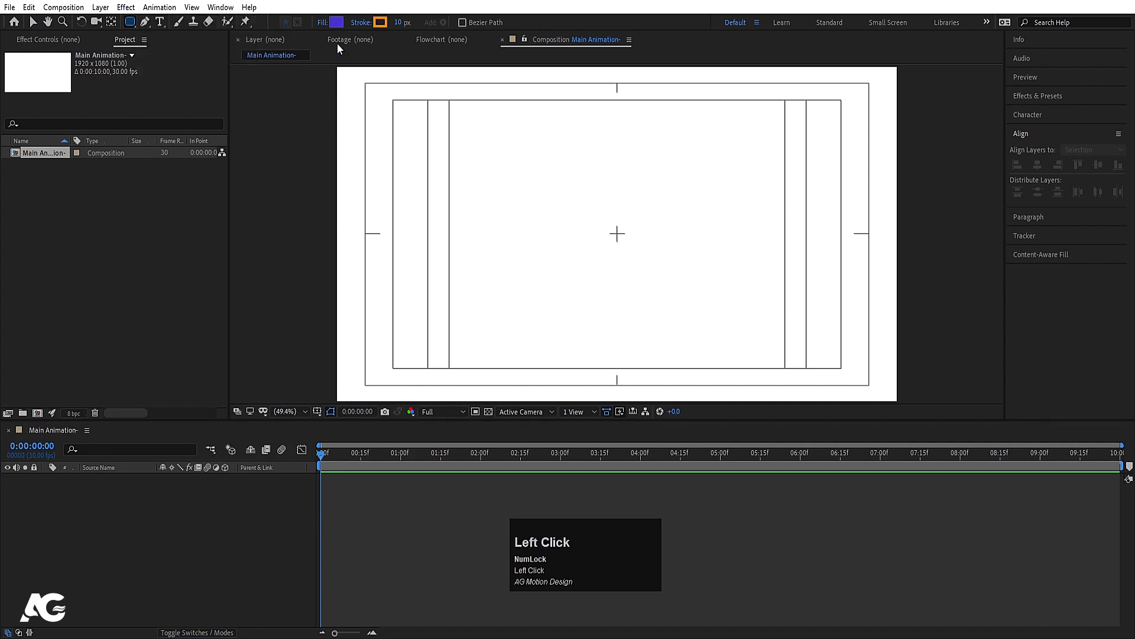
left_click(361, 23)
left_click(507, 283)
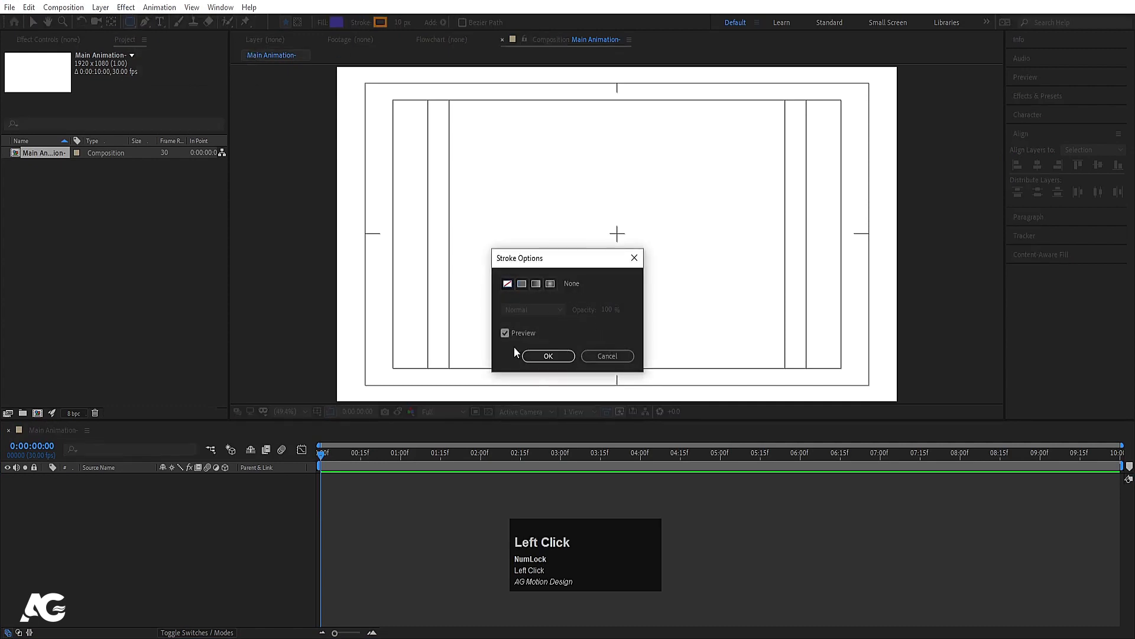
left_click(548, 355)
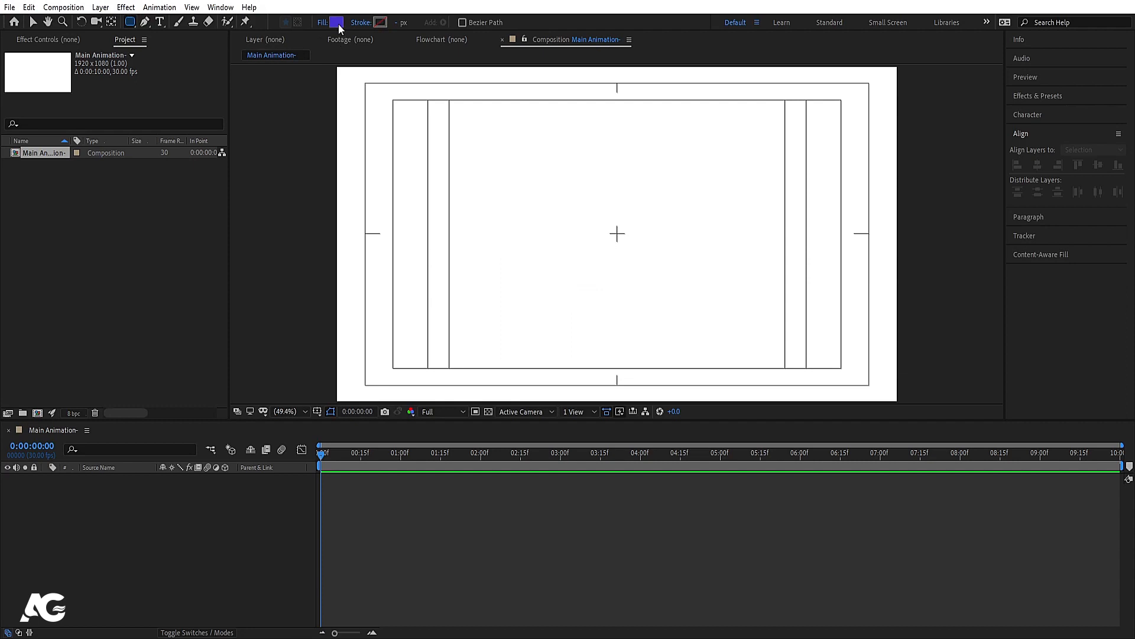
Set the shape fill to a fully saturated bright blue
left_click(336, 23)
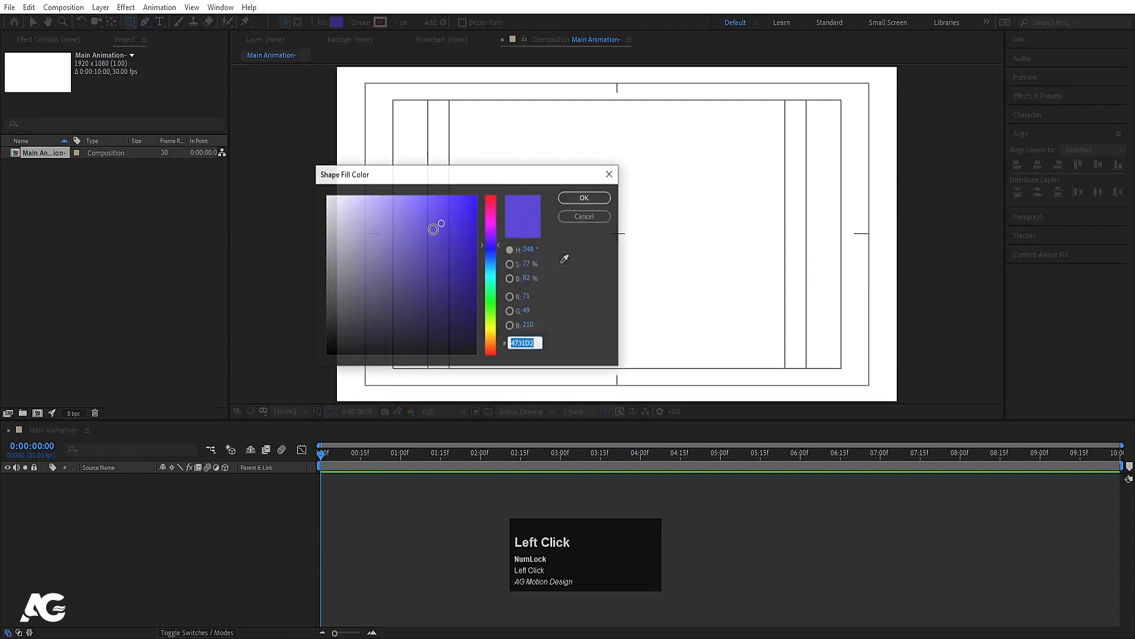
left_click(487, 236)
left_click_drag(471, 214, 476, 186)
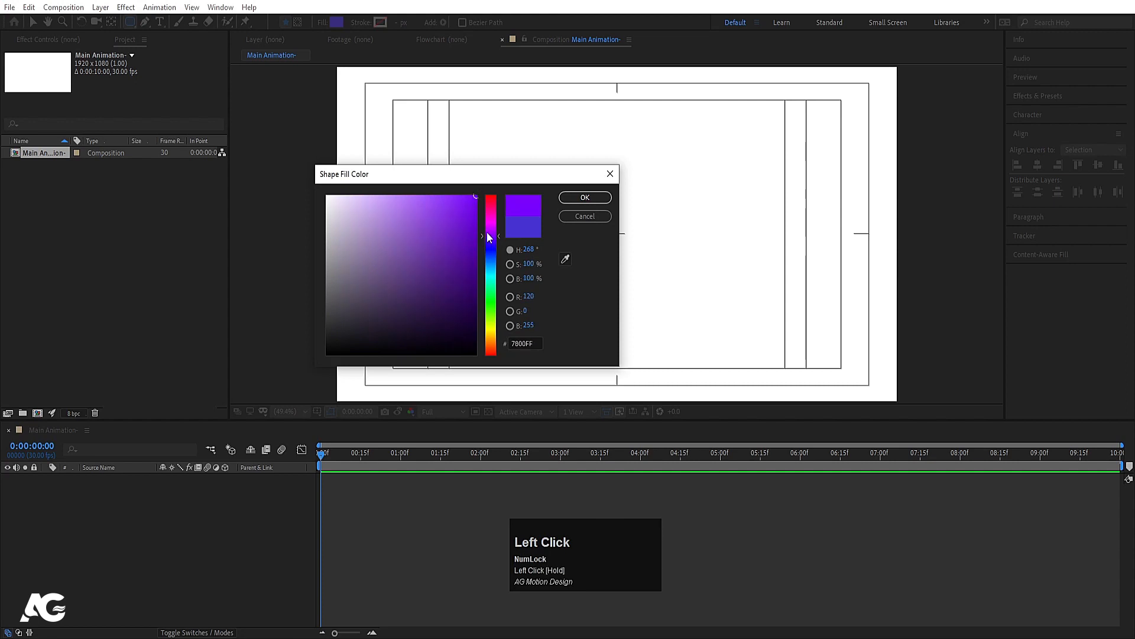
left_click_drag(487, 236, 680, 299)
left_click(585, 197)
Draw a horizontal rounded bar about 507 × 71 px below the composition's centre and set its roundness to 45
left_click(532, 276)
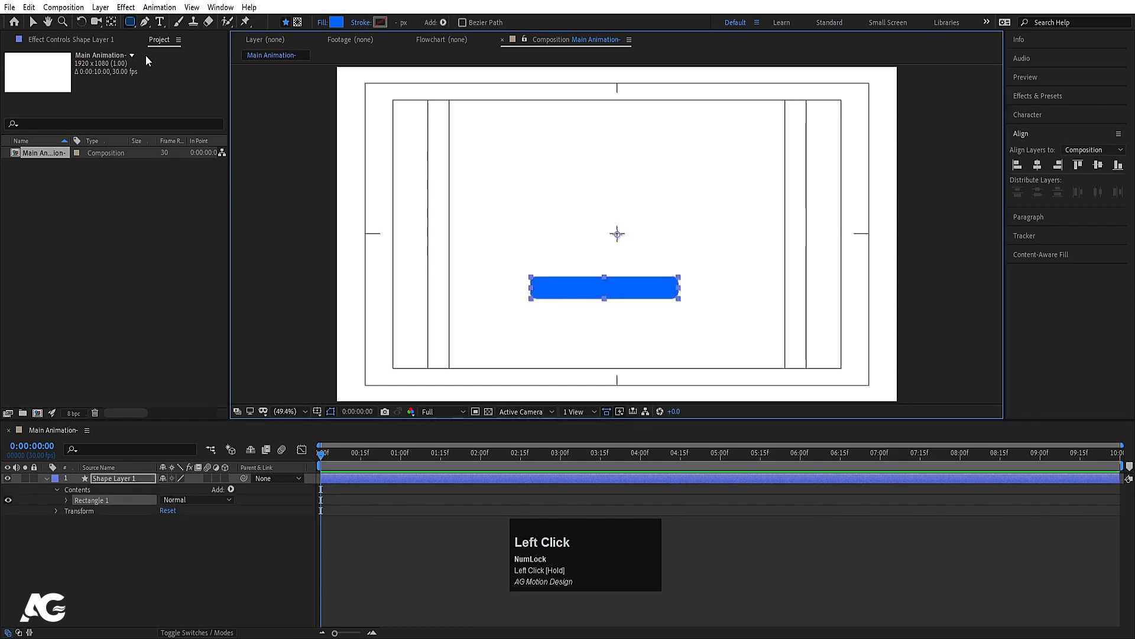
left_click(66, 501)
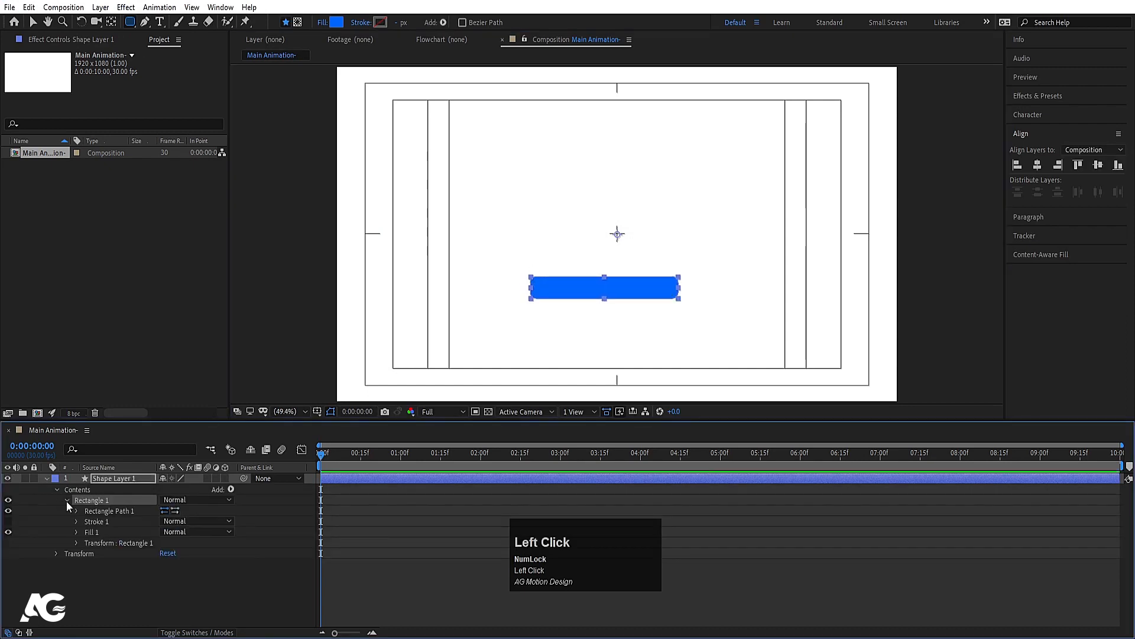
left_click(76, 509)
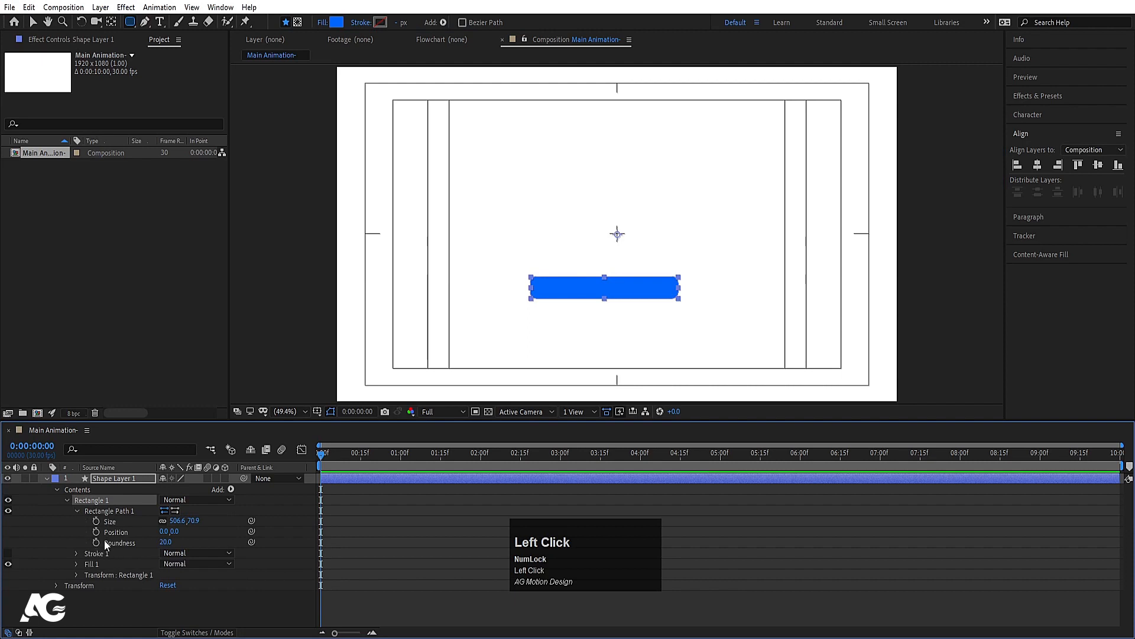
left_click_drag(168, 542, 182, 541)
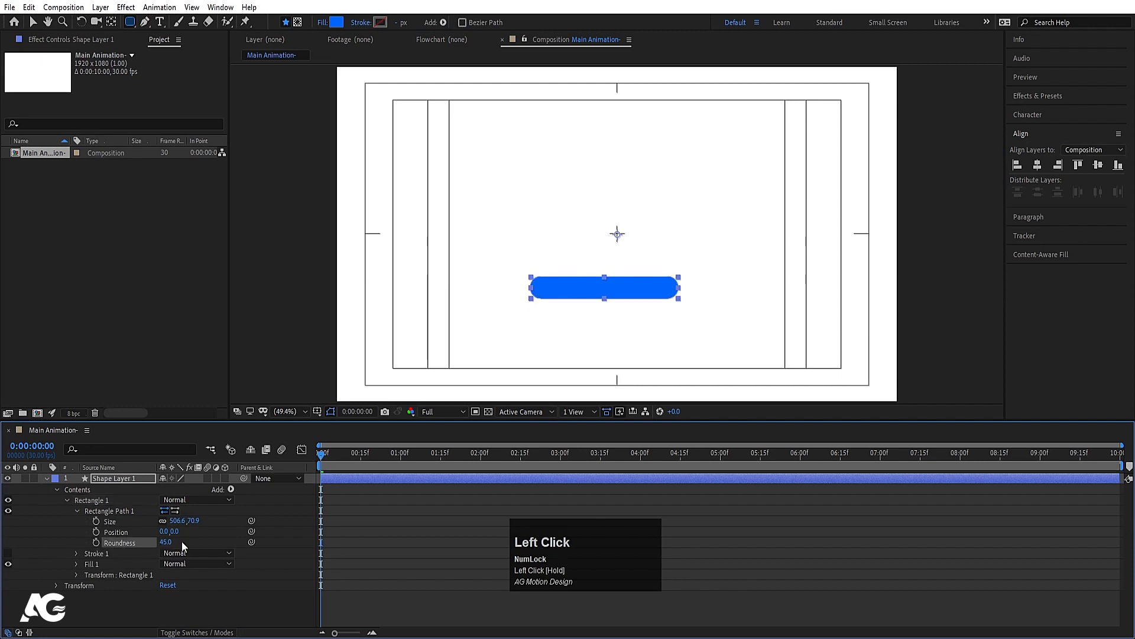
left_click(372, 531)
Centre the bar layer's anchor point on the shape and align the layer horizontally to the composition's centre
left_click(112, 477)
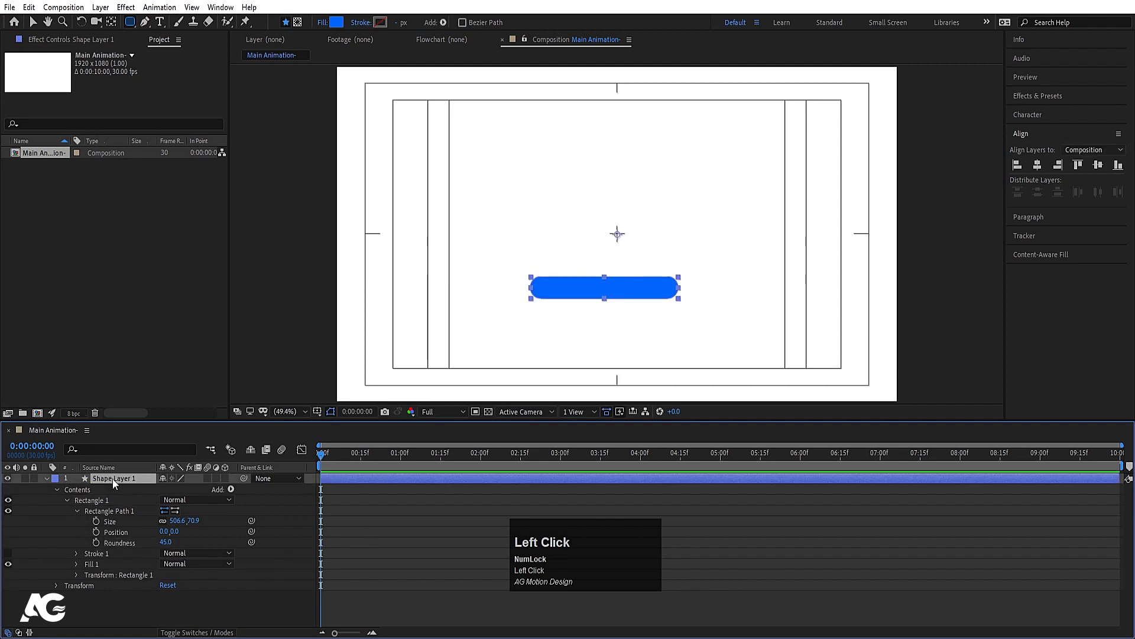
key("ctrl+alt+Home")
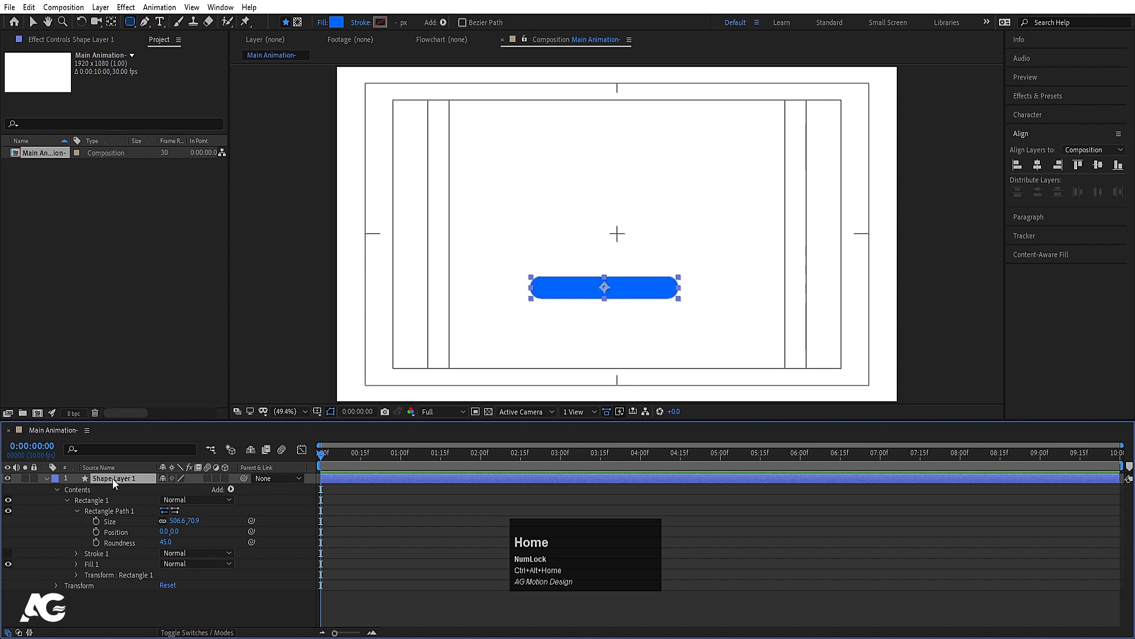
left_click(1038, 166)
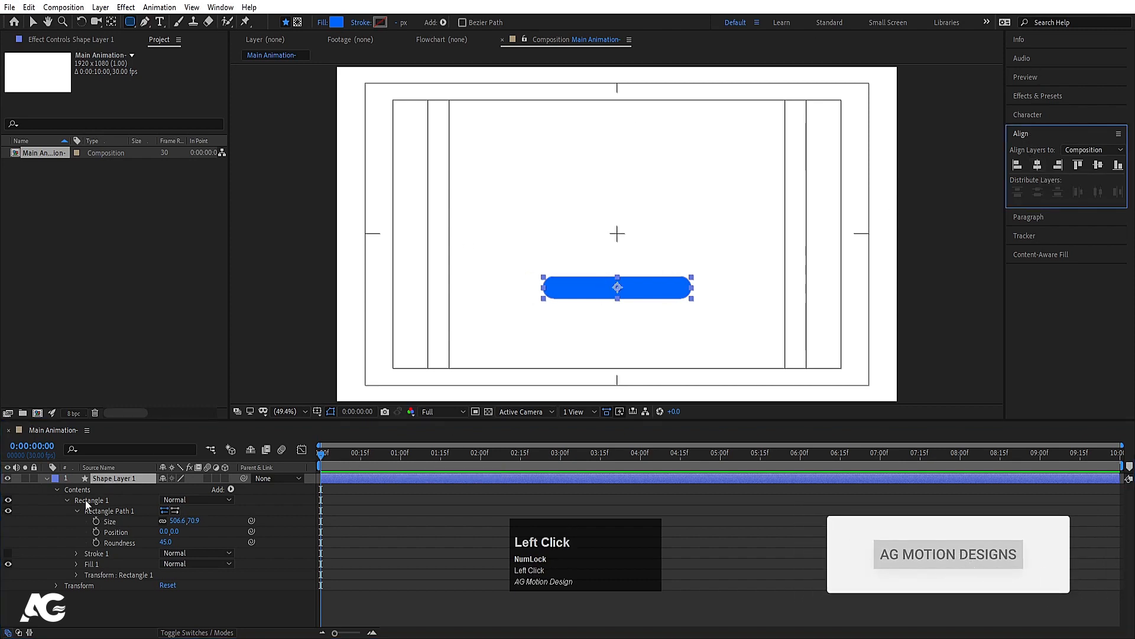
left_click(45, 485)
left_click(47, 478)
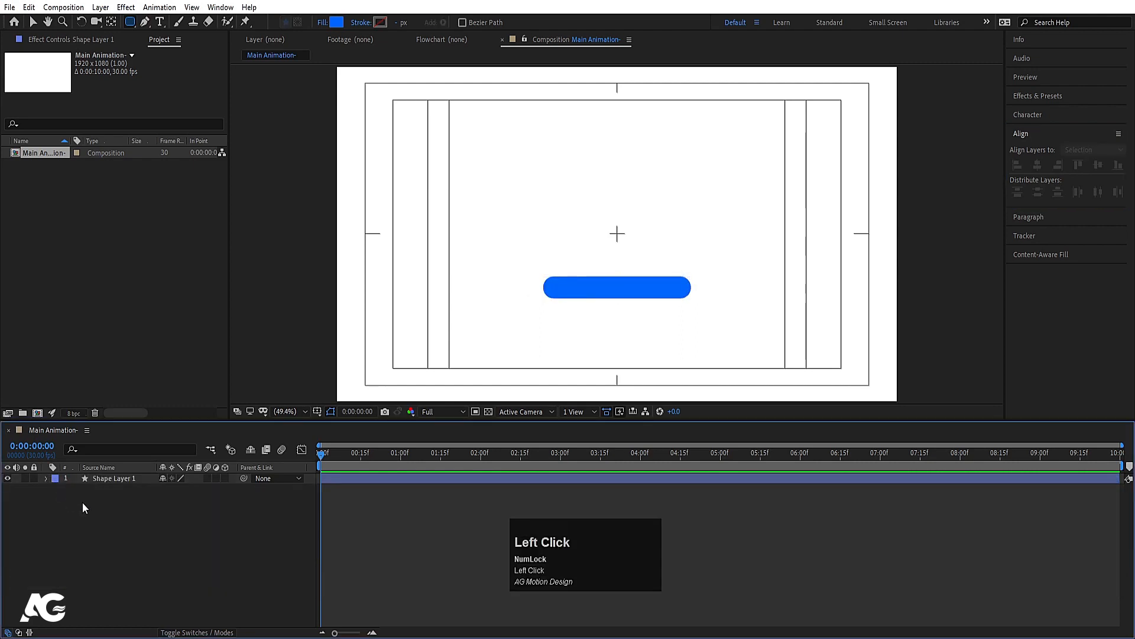
Draw a blue circle overlapping the bar and centre it horizontally in the composition with its anchor point at its middle
left_click_drag(130, 22, 168, 47)
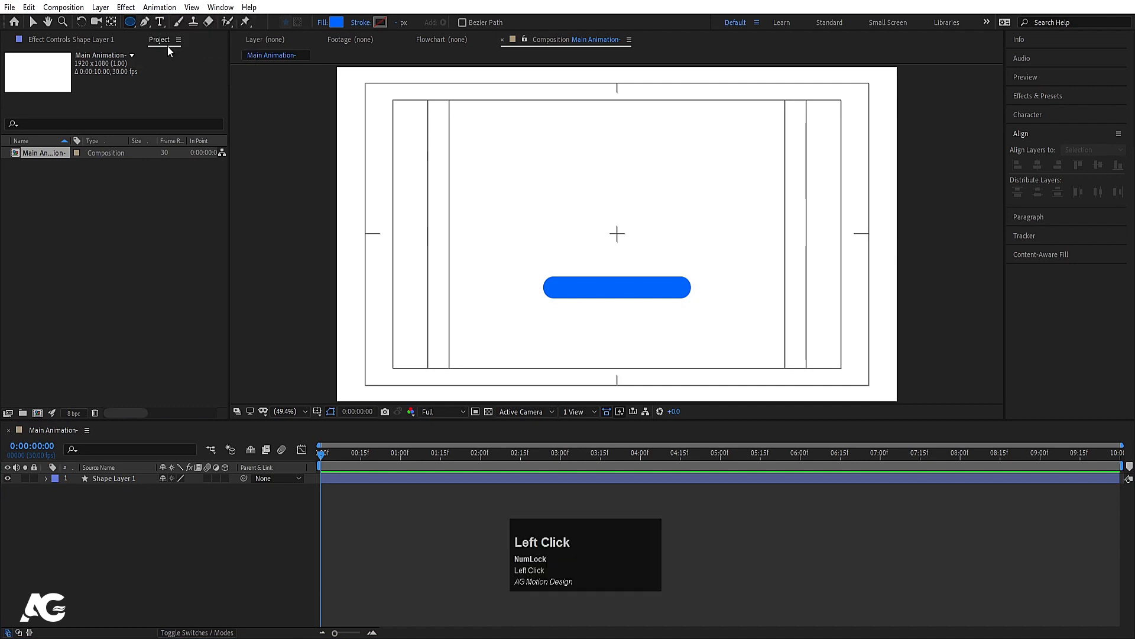
left_click_drag(572, 195, 670, 254)
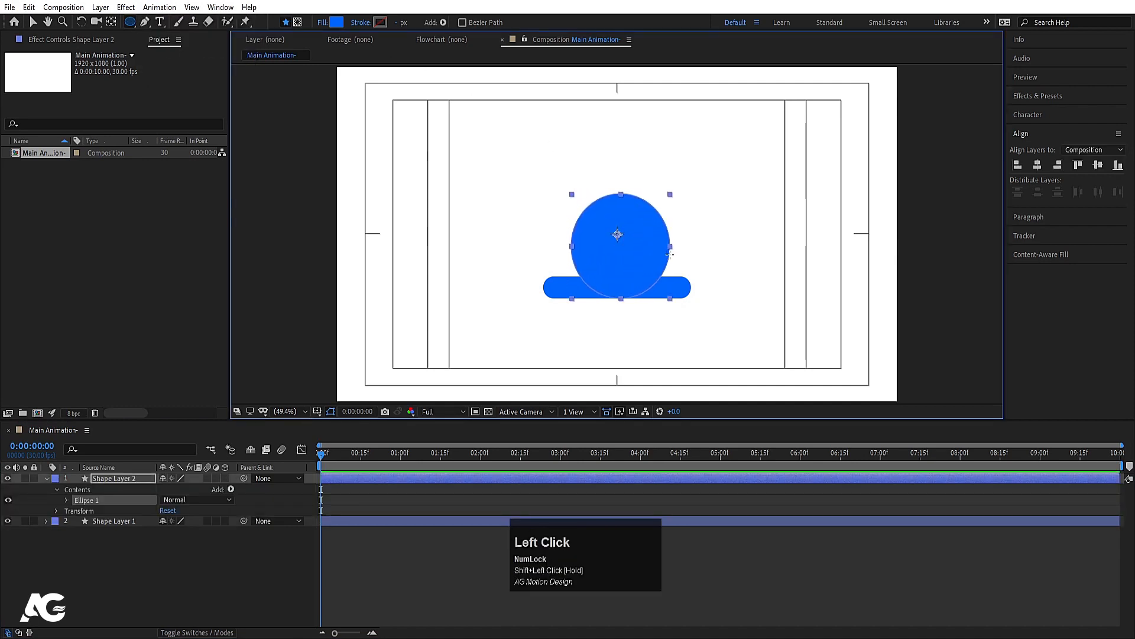
key("ctrl+alt+Home")
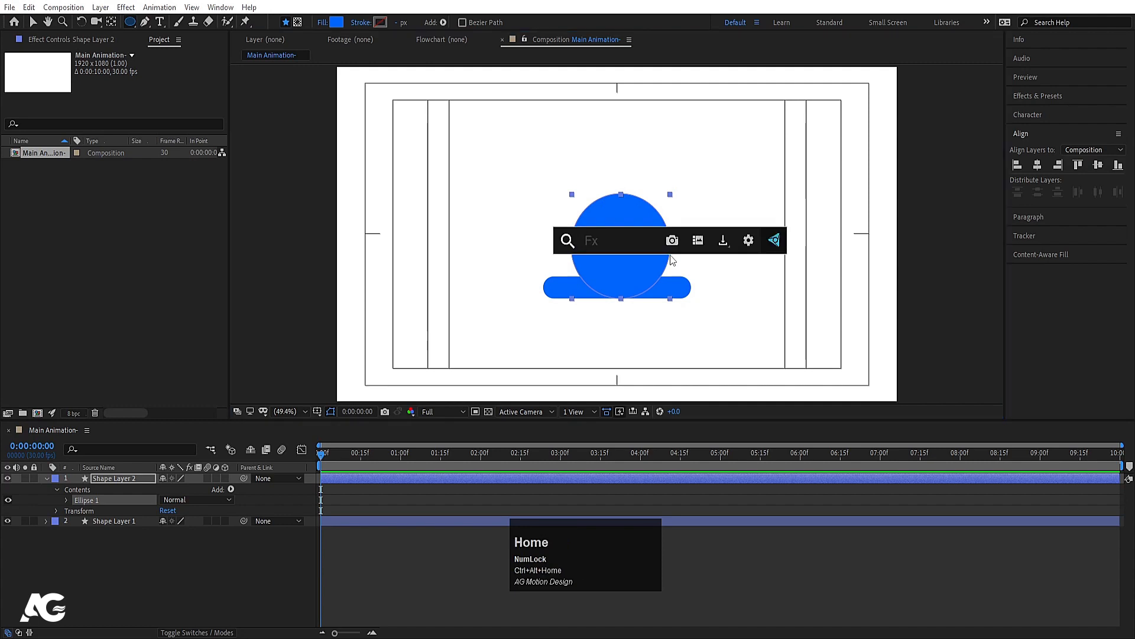
left_click(147, 509)
left_click(122, 477)
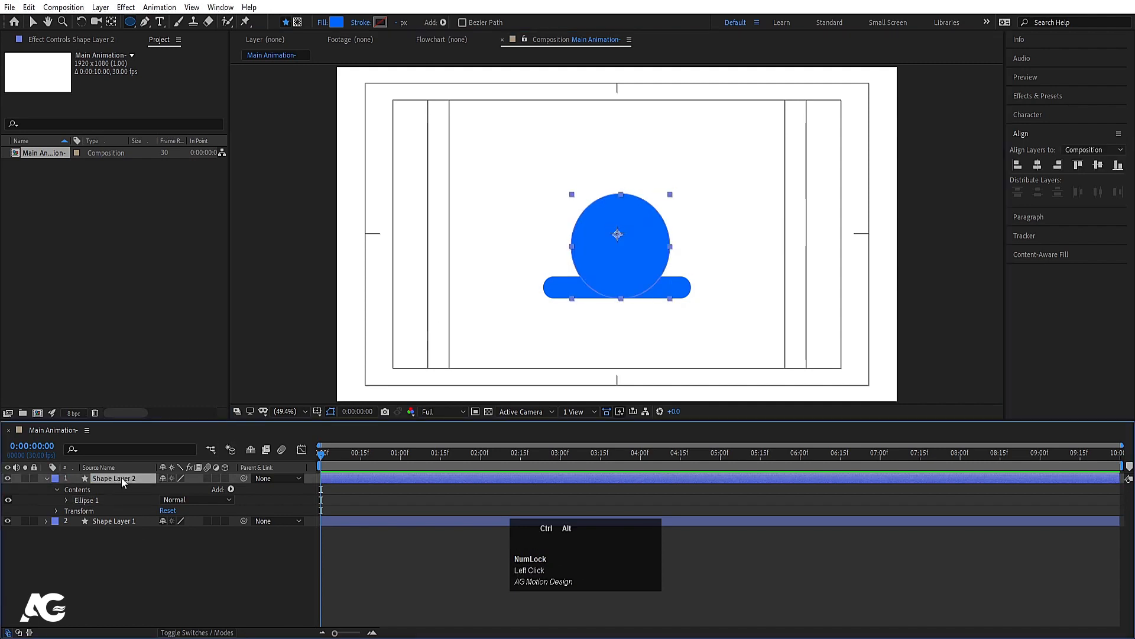
key("v")
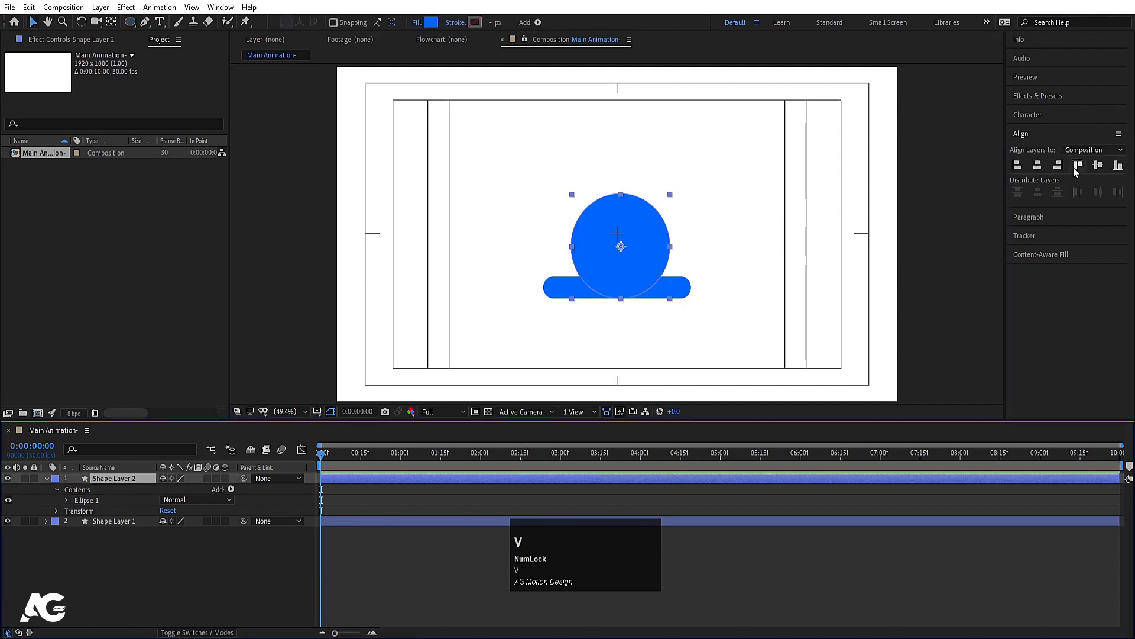
left_click(1039, 165)
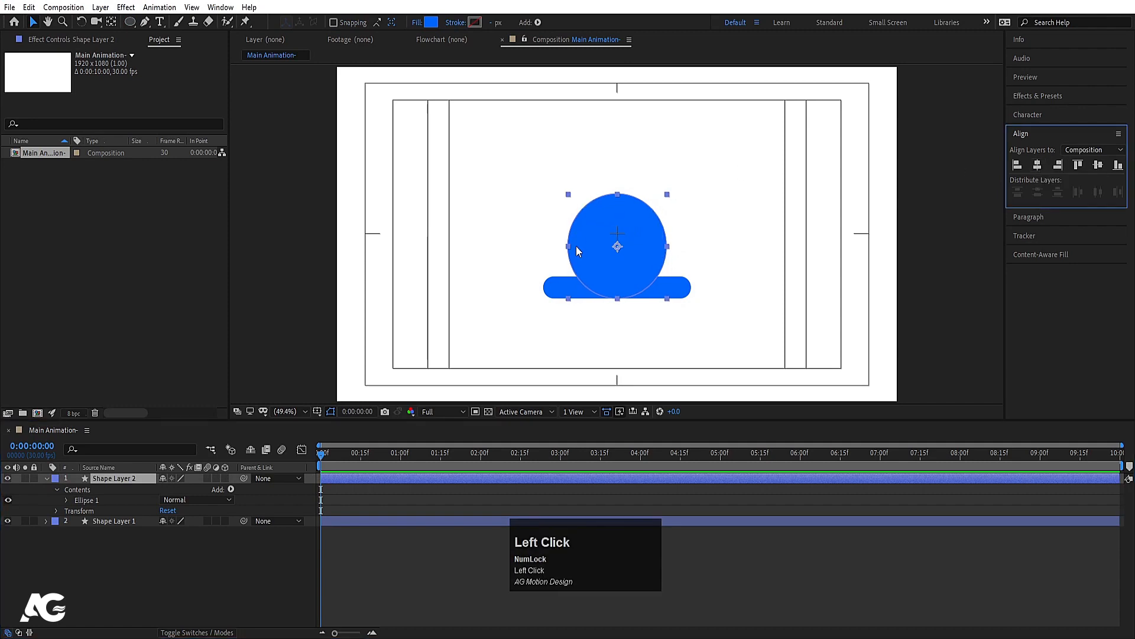
Move the circle straight up so it rests on the upper edge of the bar
key("v")
mouse_move(640, 255)
left_mouse_down()
mouse_move(634, 264)
mouse_move(637, 252)
left_mouse_up()
left_click(102, 570)
key("u")
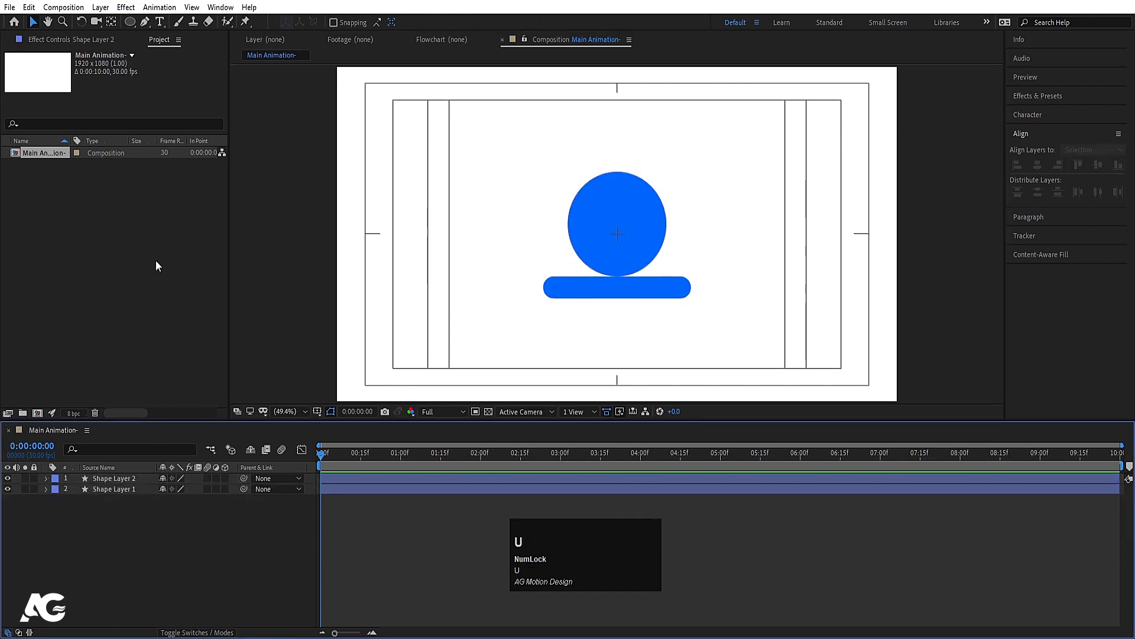
Draw a wide rectangle covering the circle's upper half and centre its layer's anchor point
left_click(141, 22)
left_click(169, 19)
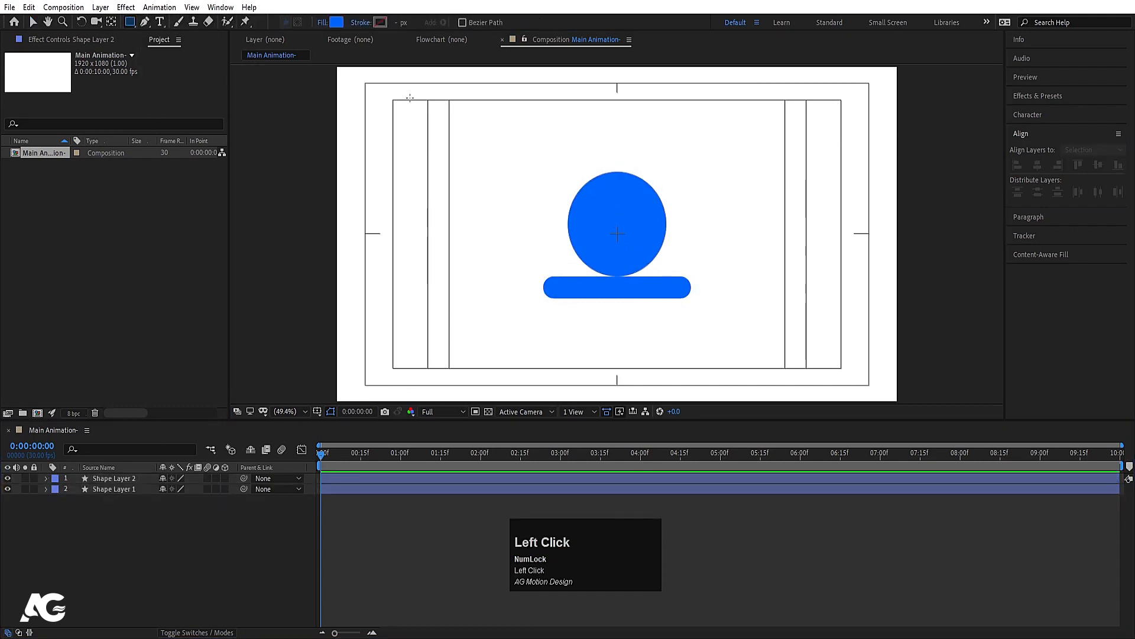
left_click_drag(519, 141, 736, 220)
key("ctrl+alt+Home")
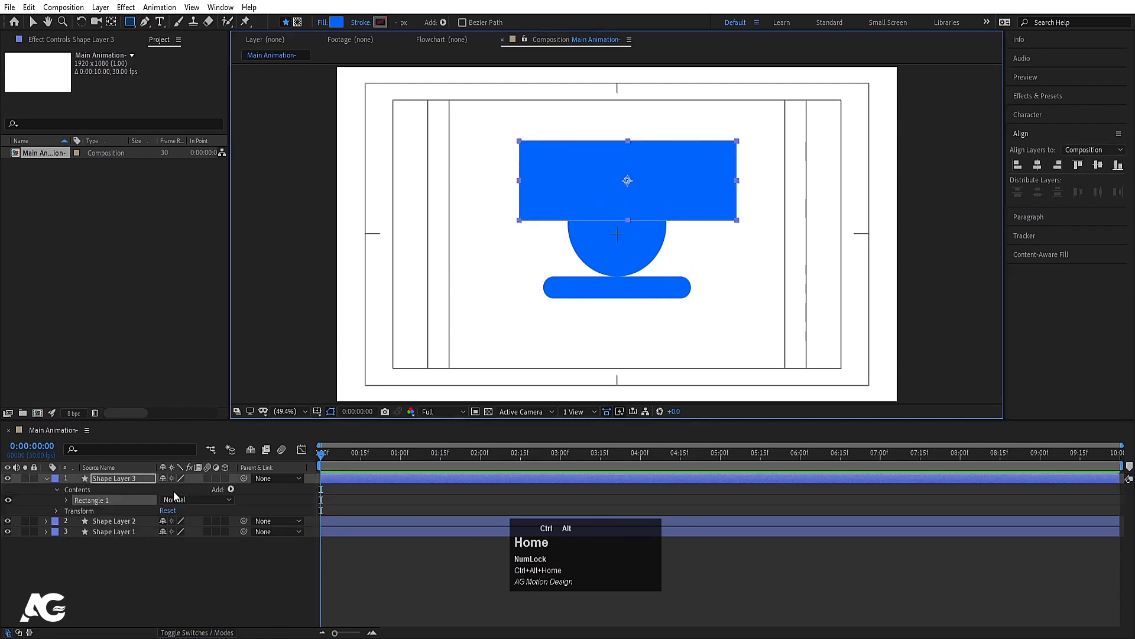
Reposition the rectangle so it is centred over the circle with its lower edge near the circle's middle
key("v")
left_click_drag(665, 185, 660, 195)
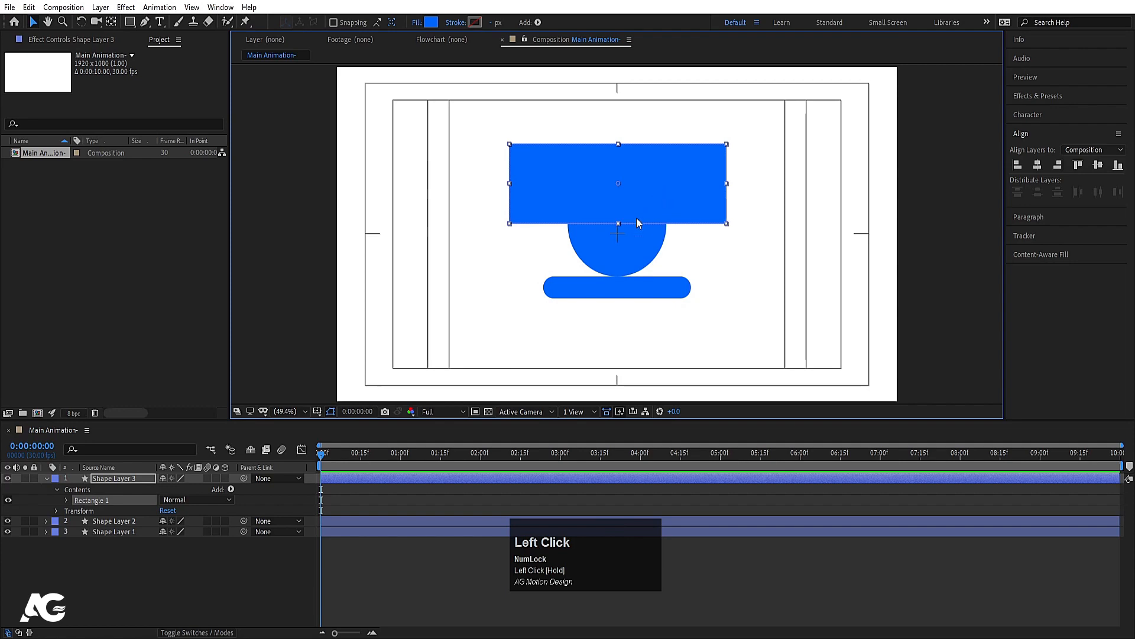
left_click(640, 204)
key("shift+Up")
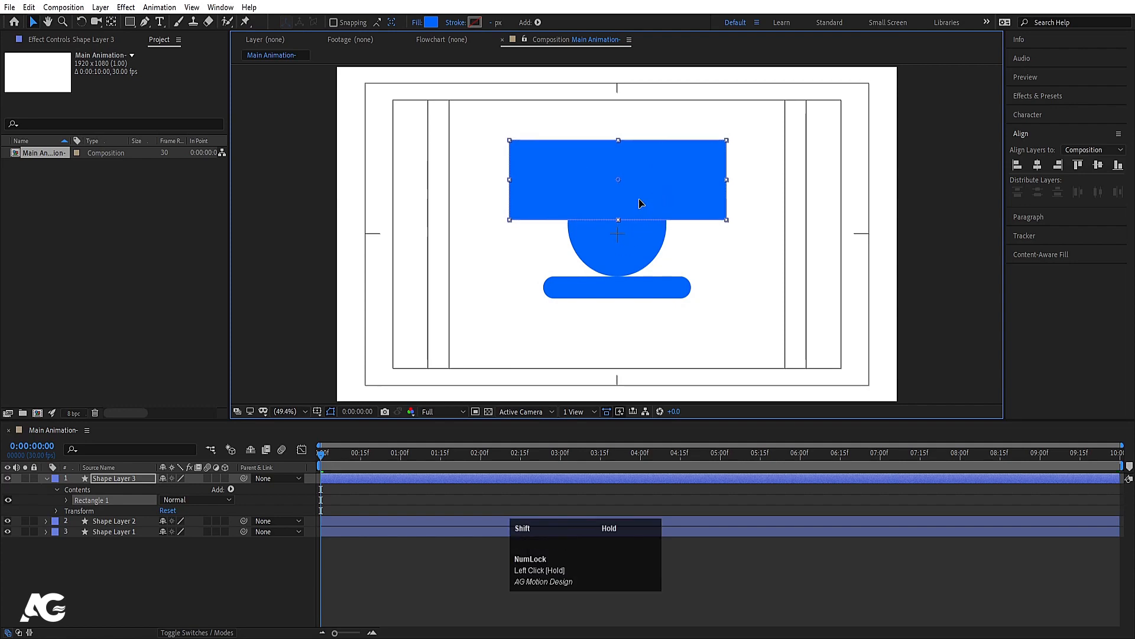
Set the track matte of the circle layer, Shape Layer 2, to Alpha Inverted Matte "Shape Layer 3"
left_click(108, 521)
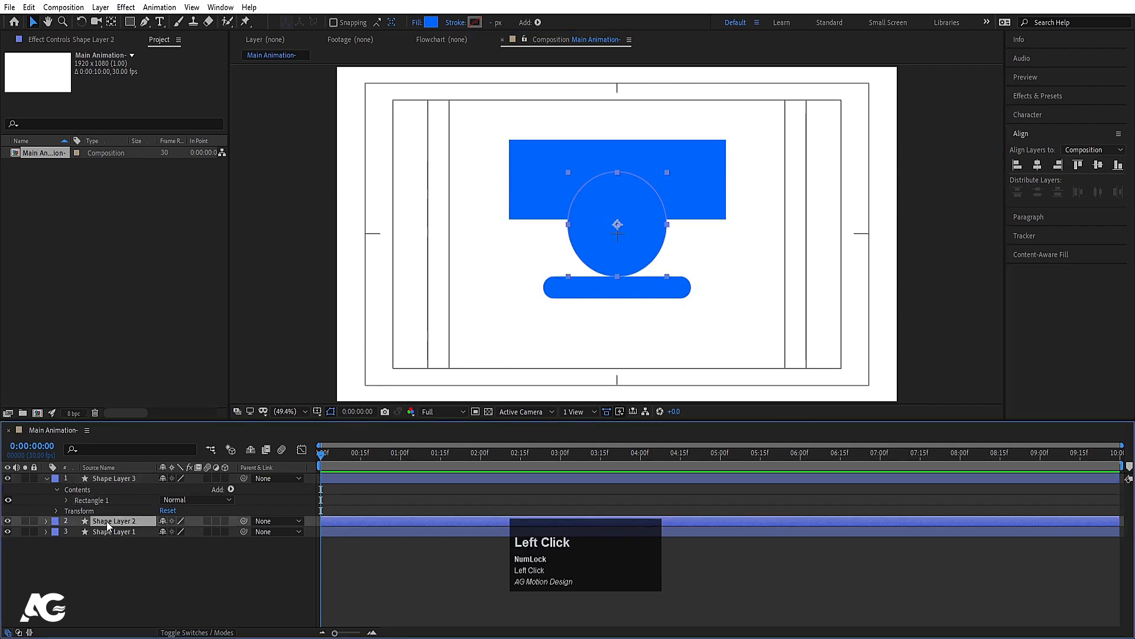
key("F4")
left_click(224, 522)
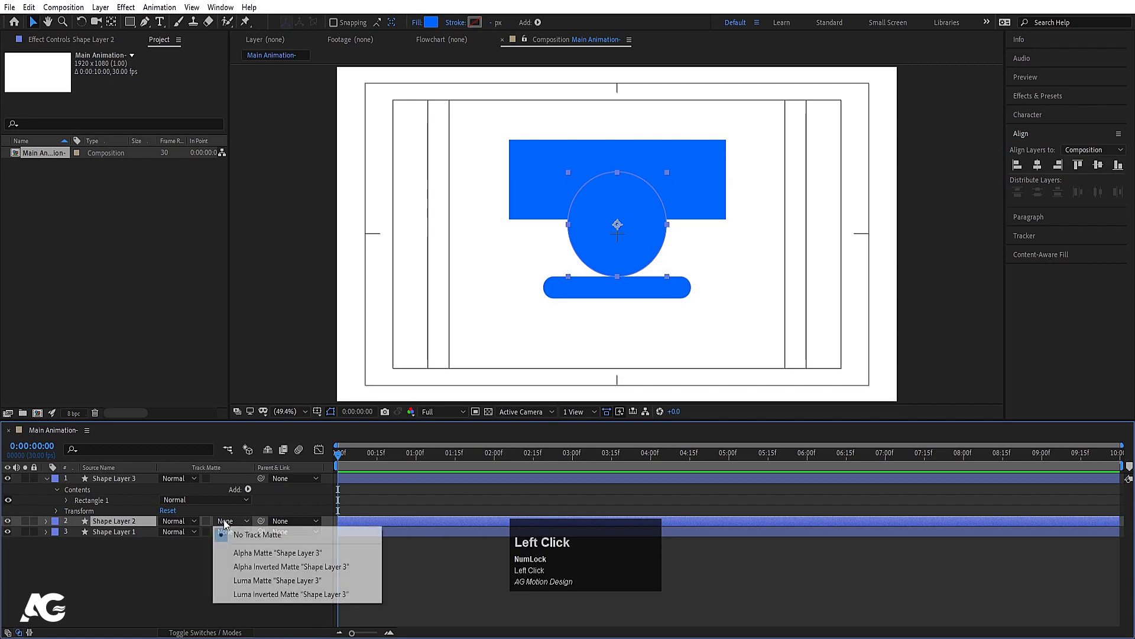
left_click(234, 566)
left_click(131, 572)
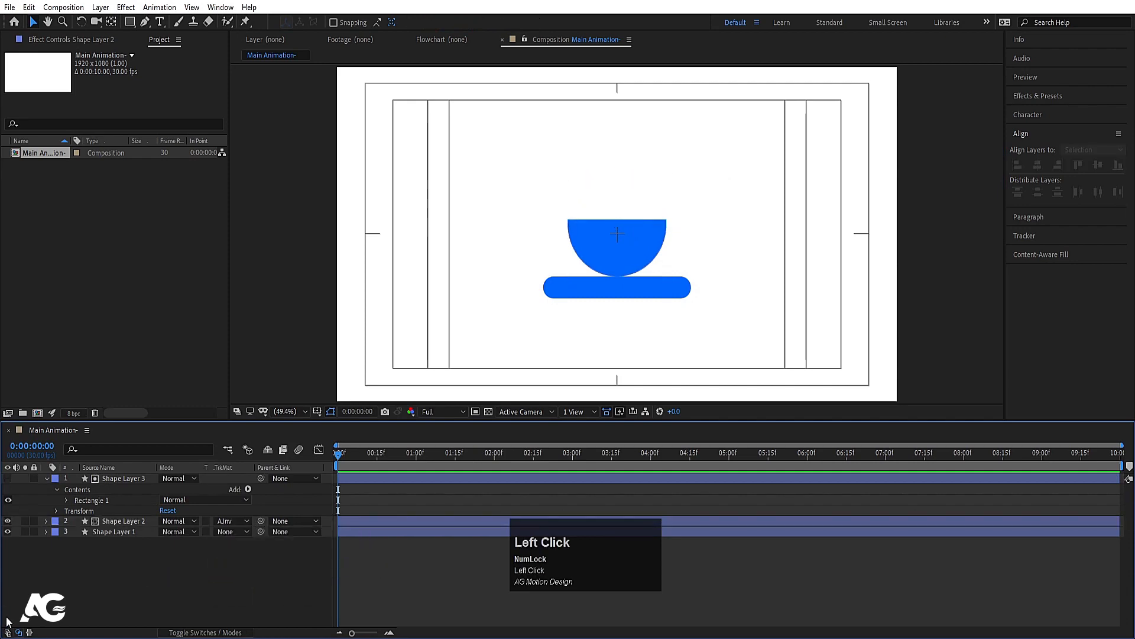
Rename the rectangle layer as "mask" and collapse its properties
left_click(140, 479)
key("Return")
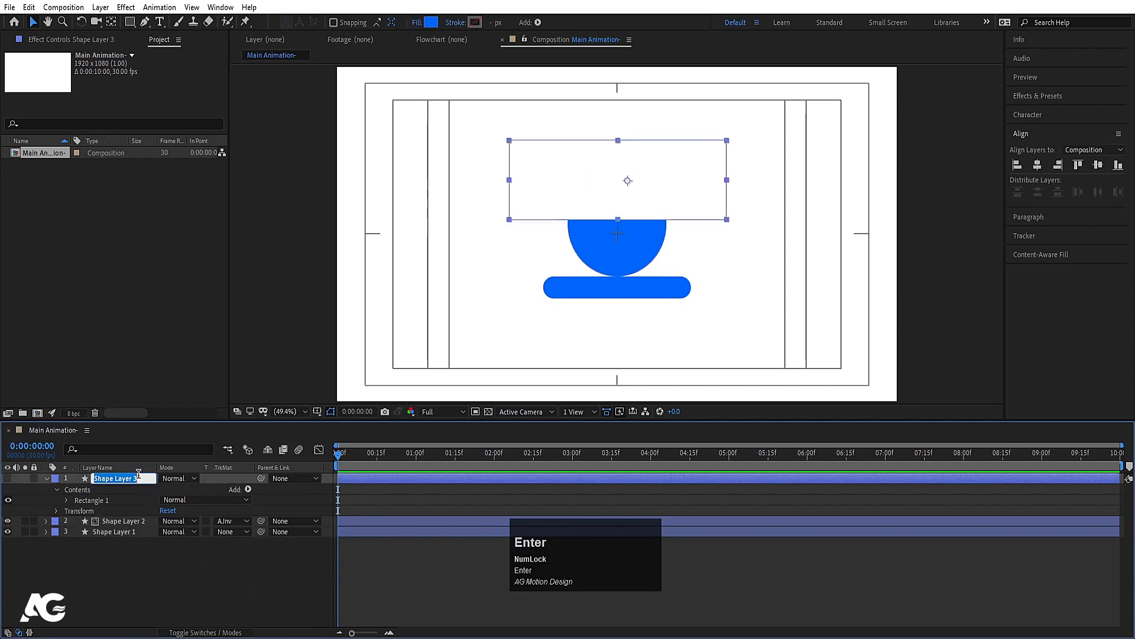
type("mask")
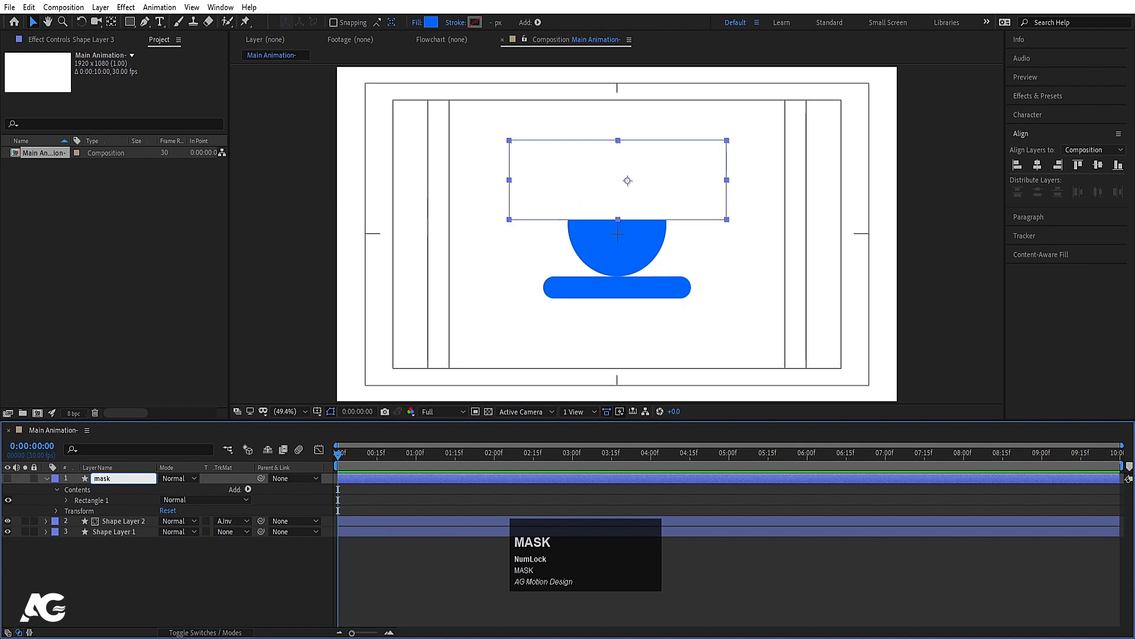
key("Return")
left_click(46, 478)
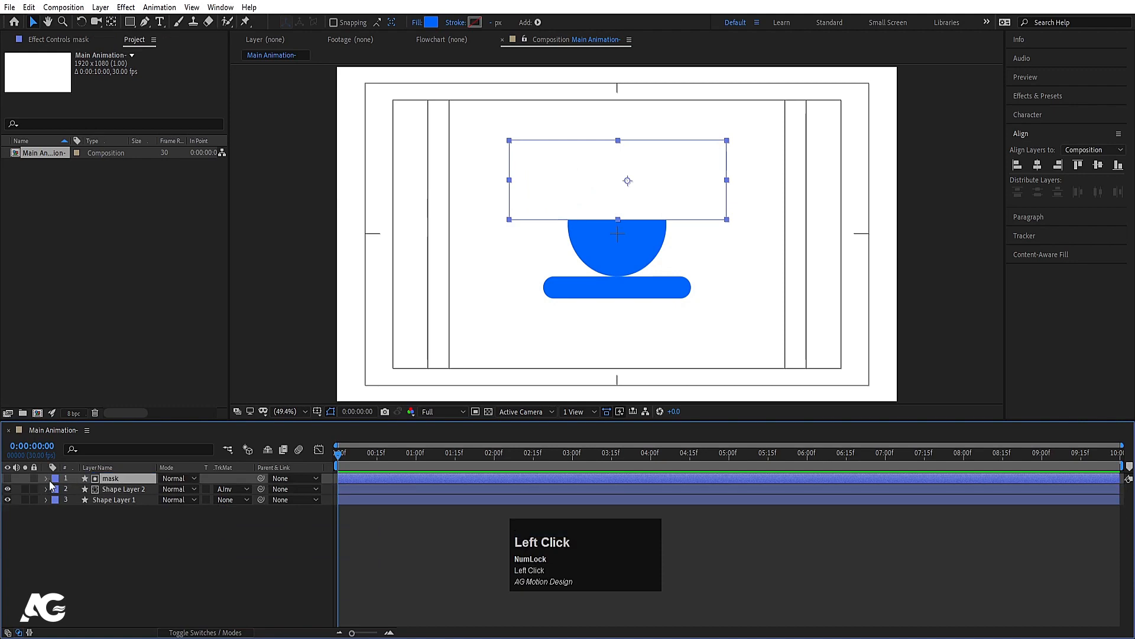
Parent the mask layer to the circle layer, Shape Layer 2, and test the link by moving the circle and undoing that move
left_click_drag(260, 478, 125, 494)
left_click_drag(638, 235, 627, 142)
key("ctrl+z")
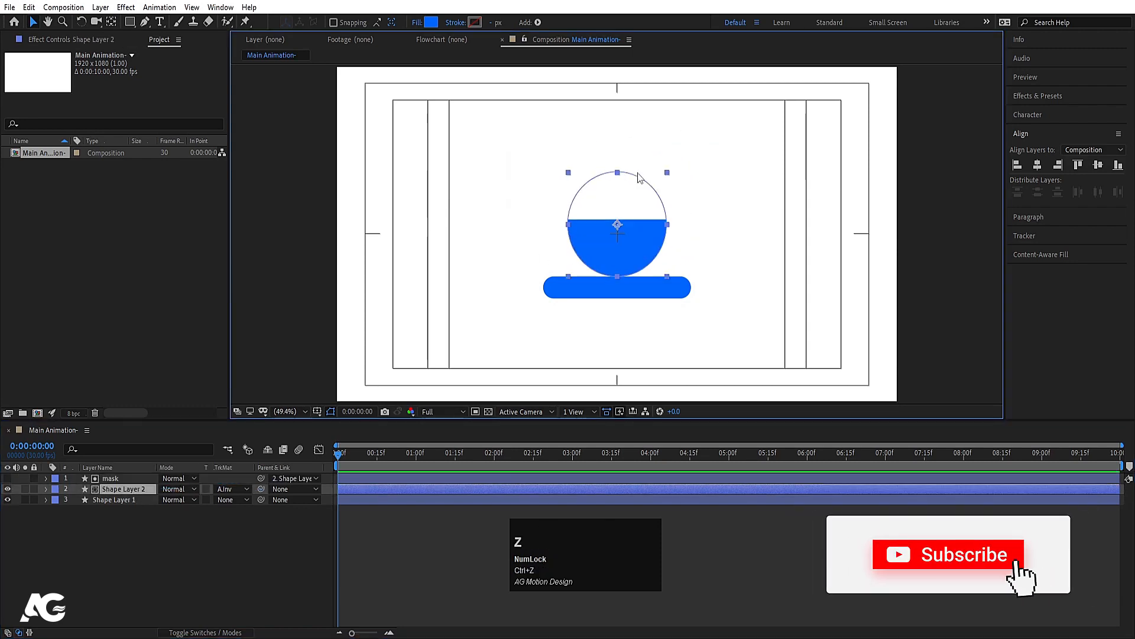
Move the anchor point of Shape Layer 2 straight down to the middle of the visible half circle
left_click(186, 463)
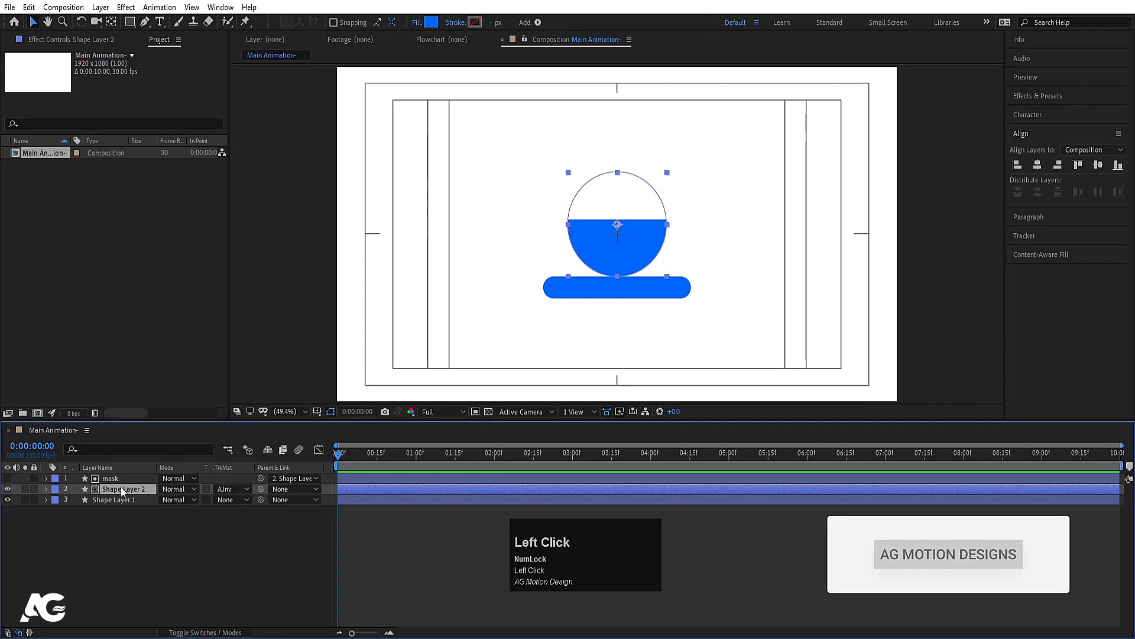
key("y")
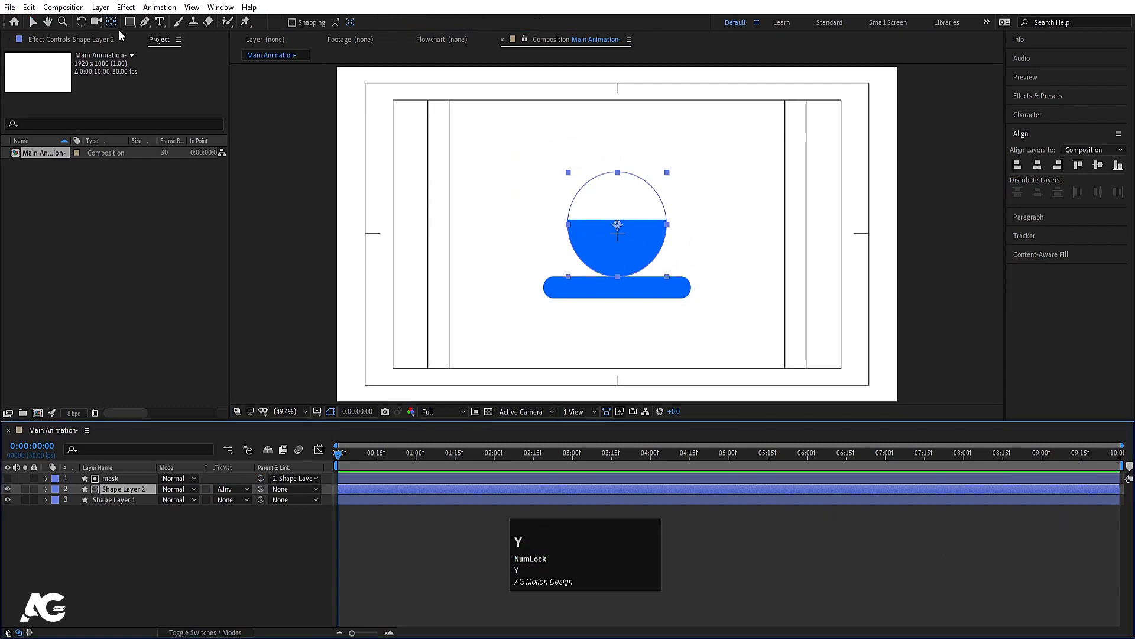
left_click_drag(617, 225, 617, 244)
left_click(148, 605)
left_click(126, 489)
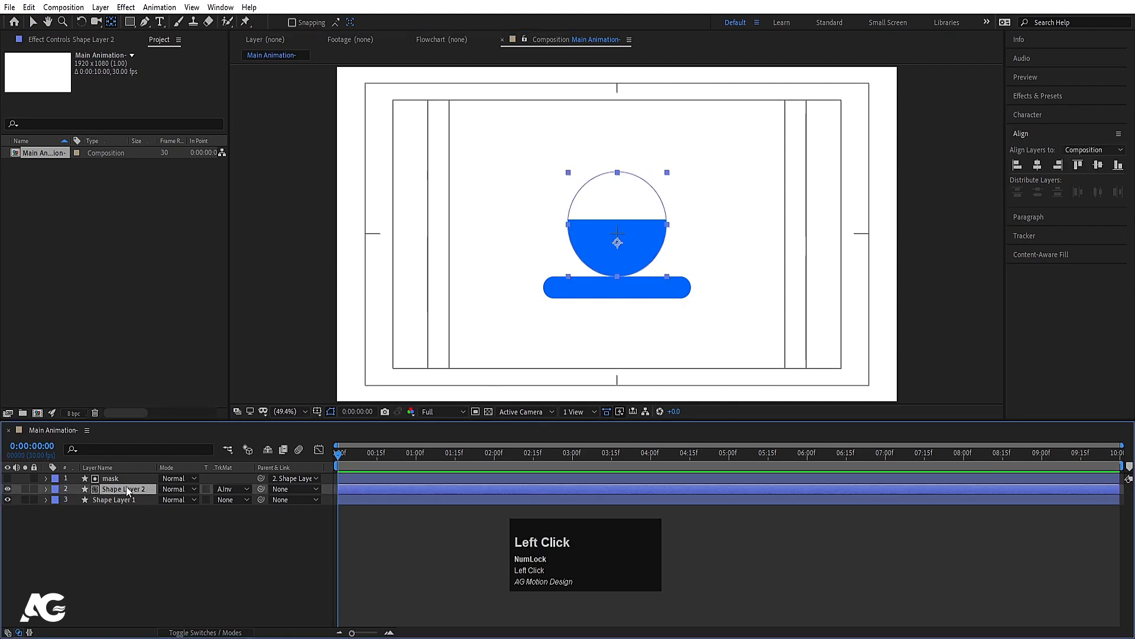
Change the fill colour of the half circle, Shape Layer 2, to purple 9600FF and deselect the layer
key("v")
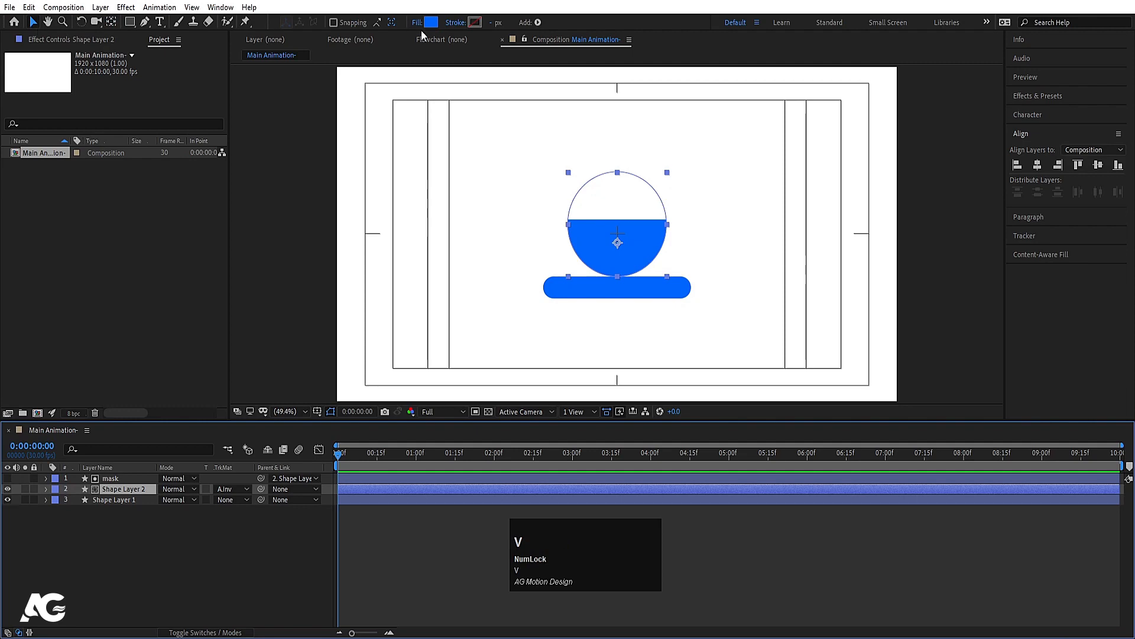
left_click(431, 22)
left_click_drag(493, 259, 486, 233)
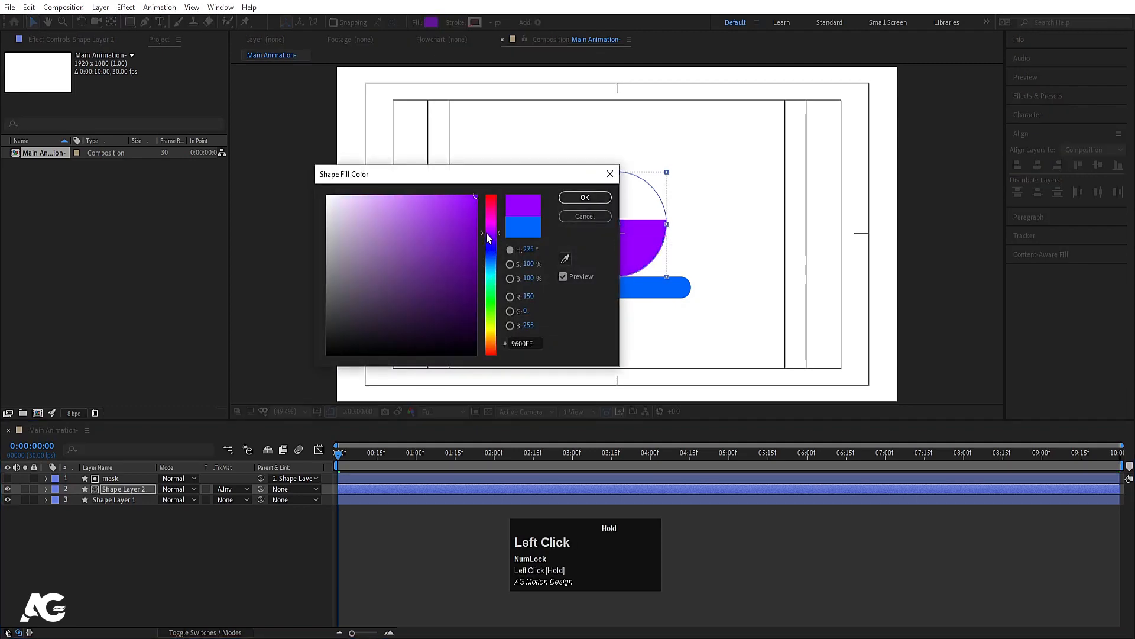
left_click(584, 197)
left_click(212, 534)
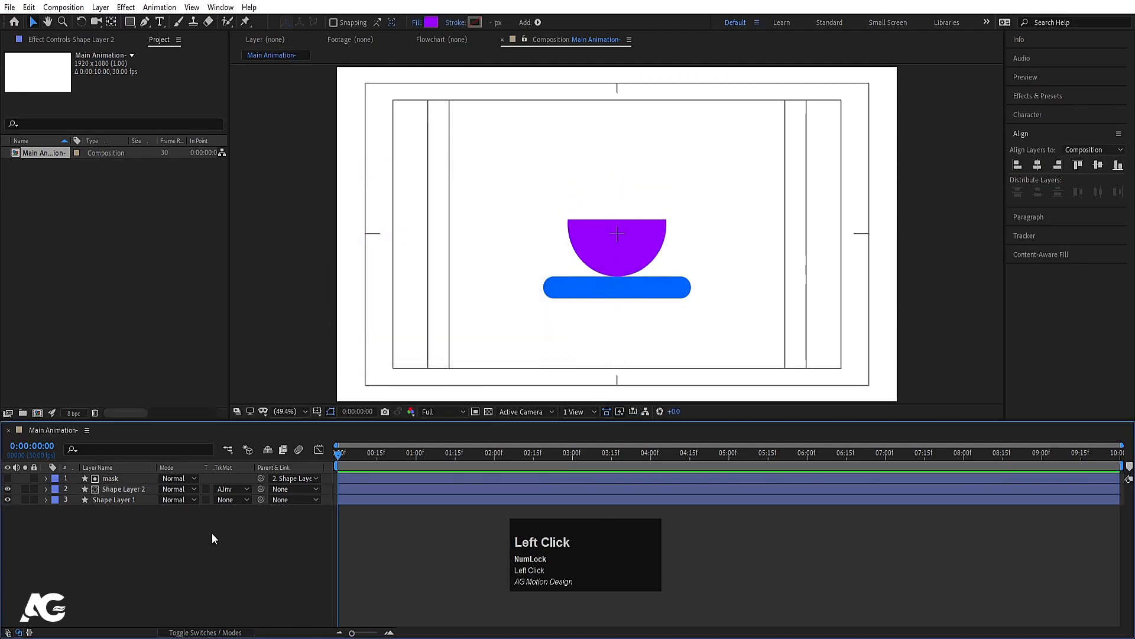
Draw a small circle with yellow fill FCFF00 resting on the half circle's flat edge and centre its anchor point
left_click(129, 21)
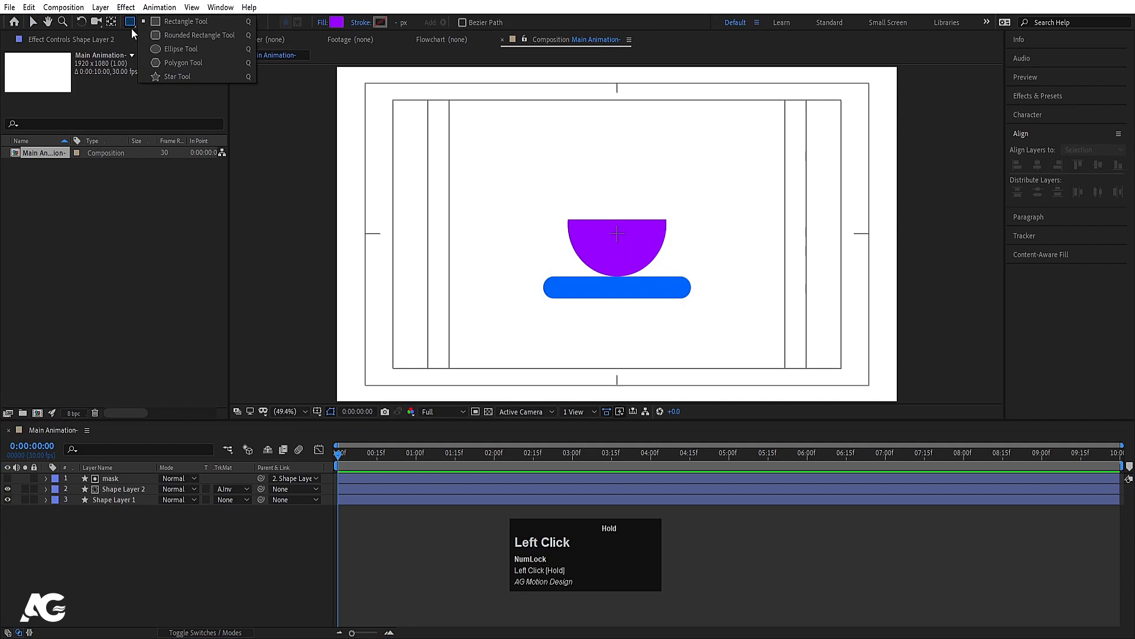
left_click(169, 49)
left_click(335, 23)
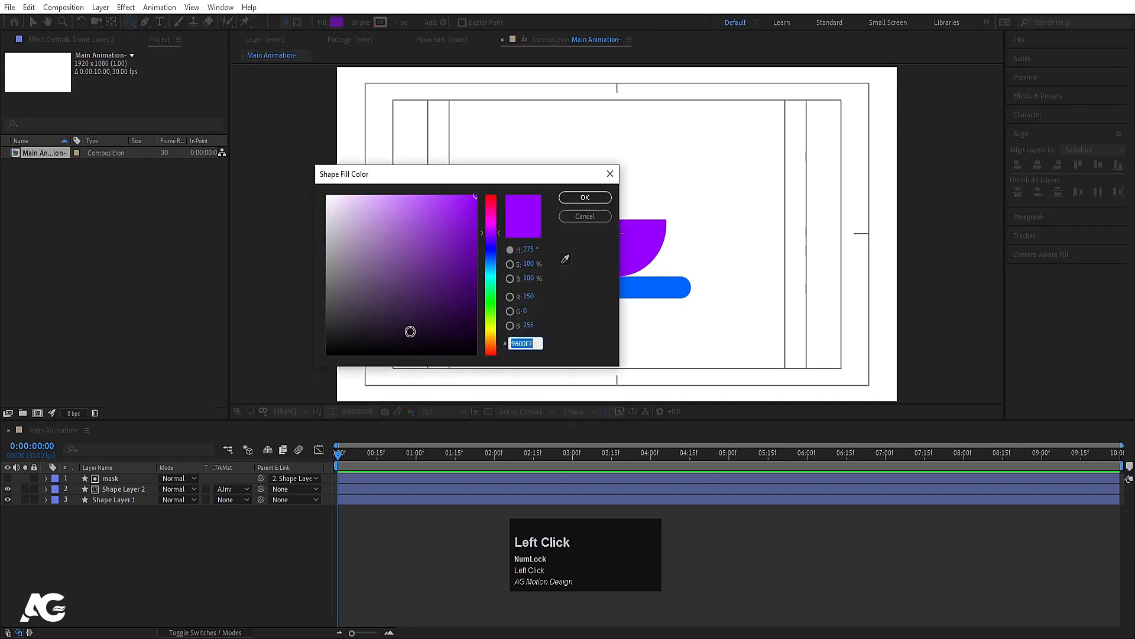
left_click(491, 330)
left_click(575, 198)
left_click_drag(599, 177, 633, 220)
left_click(119, 480)
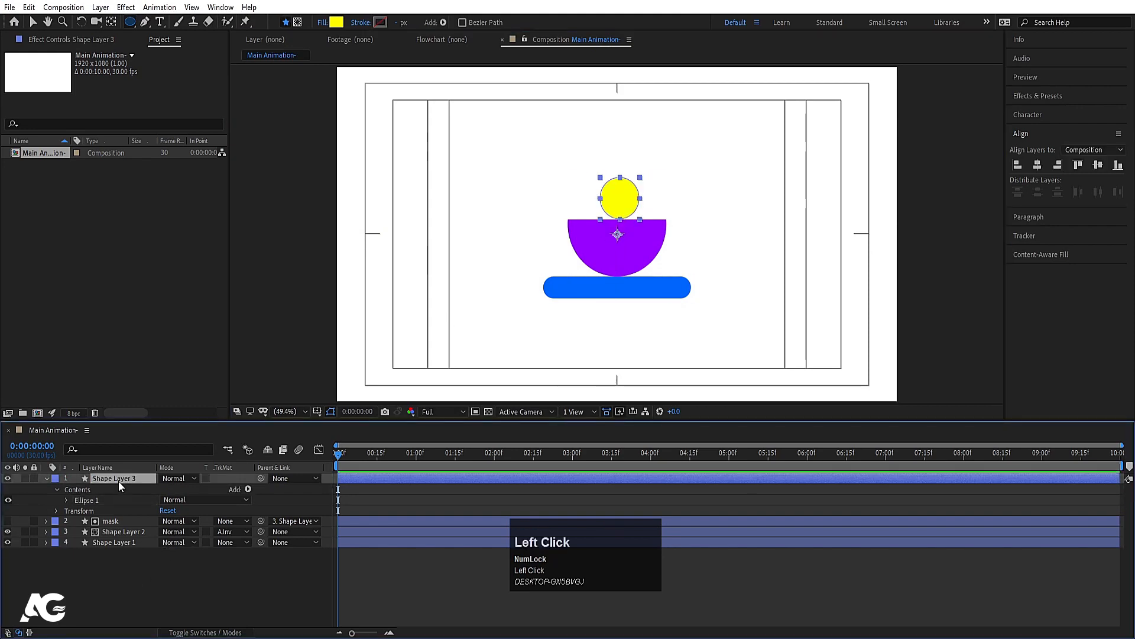
key("ctrl+alt+Home")
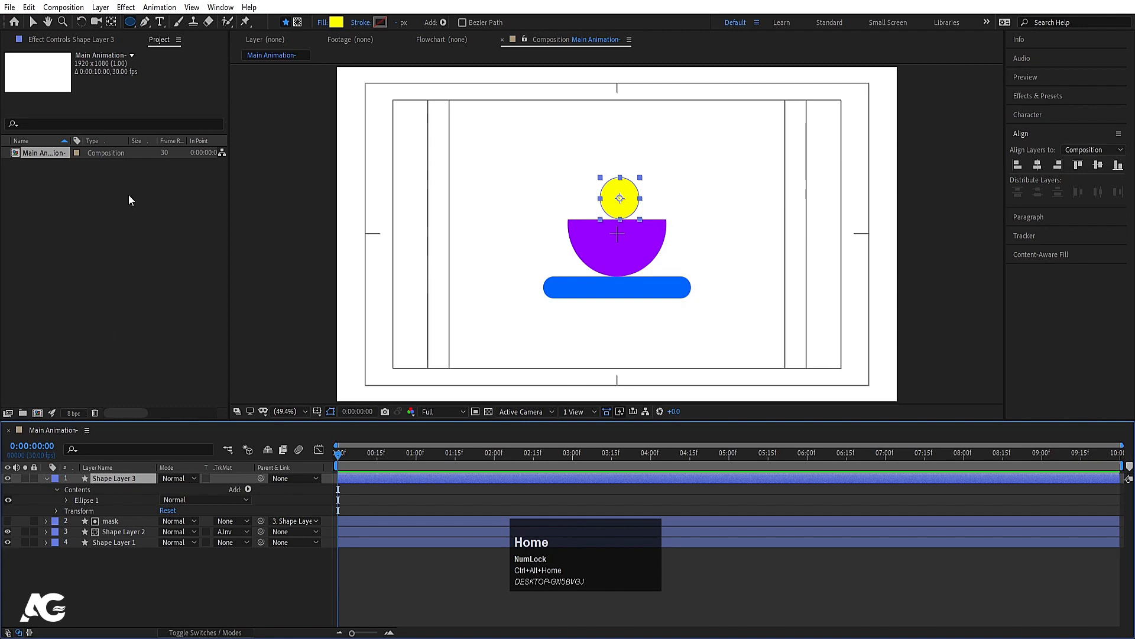
Change the small circle's fill to a warmer golden yellow and align it horizontally to the composition's centre
left_click(338, 25)
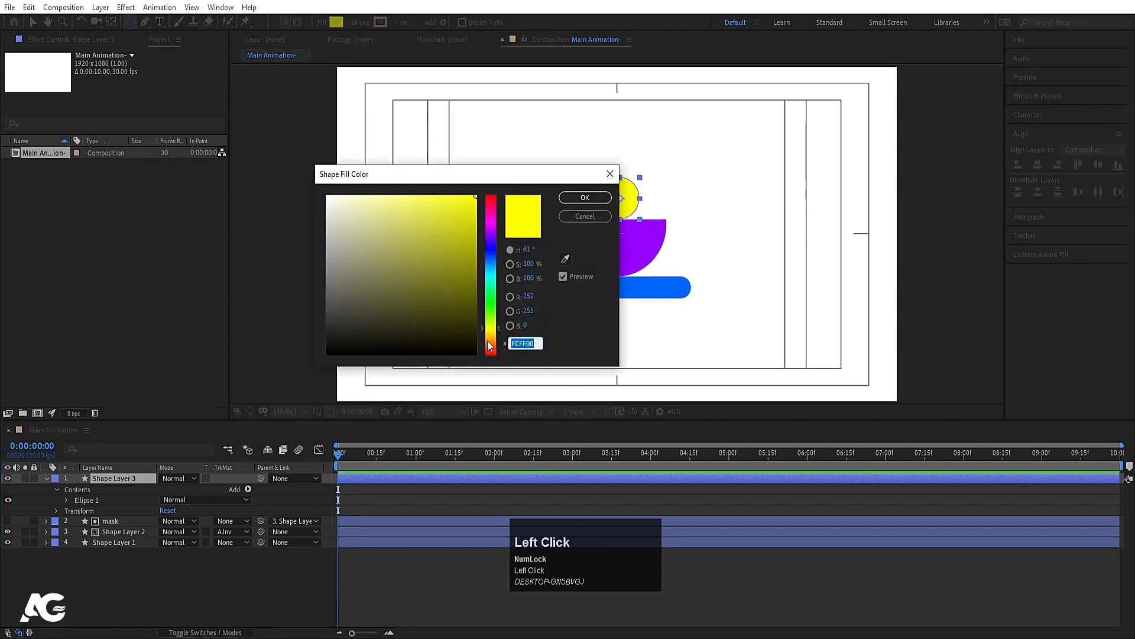
left_click_drag(488, 334, 486, 332)
left_click(584, 197)
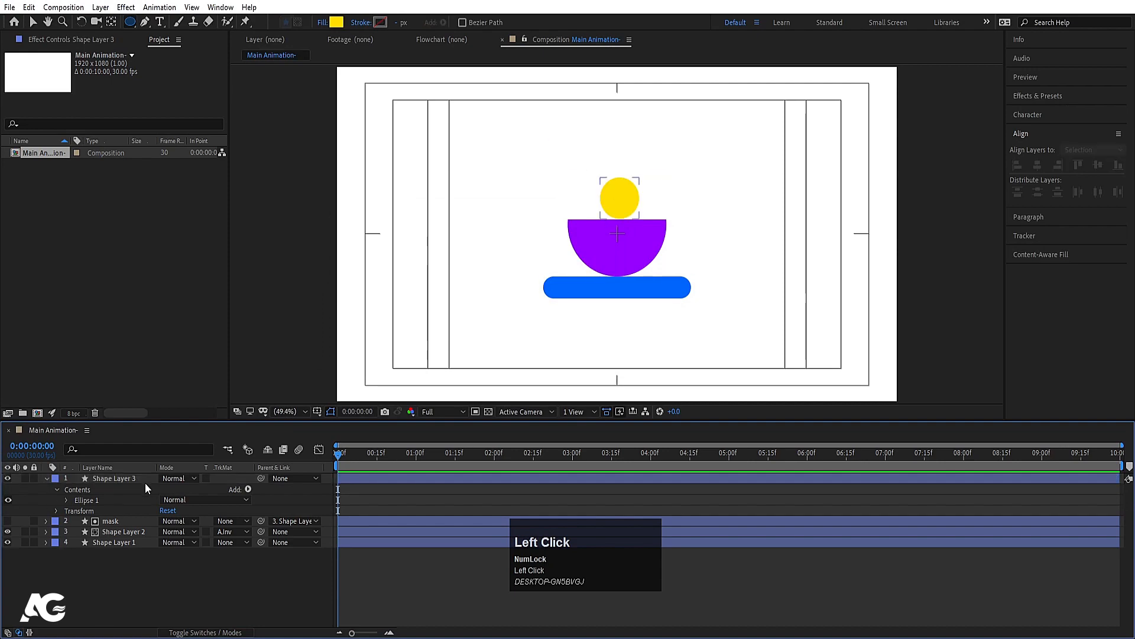
left_click(1038, 165)
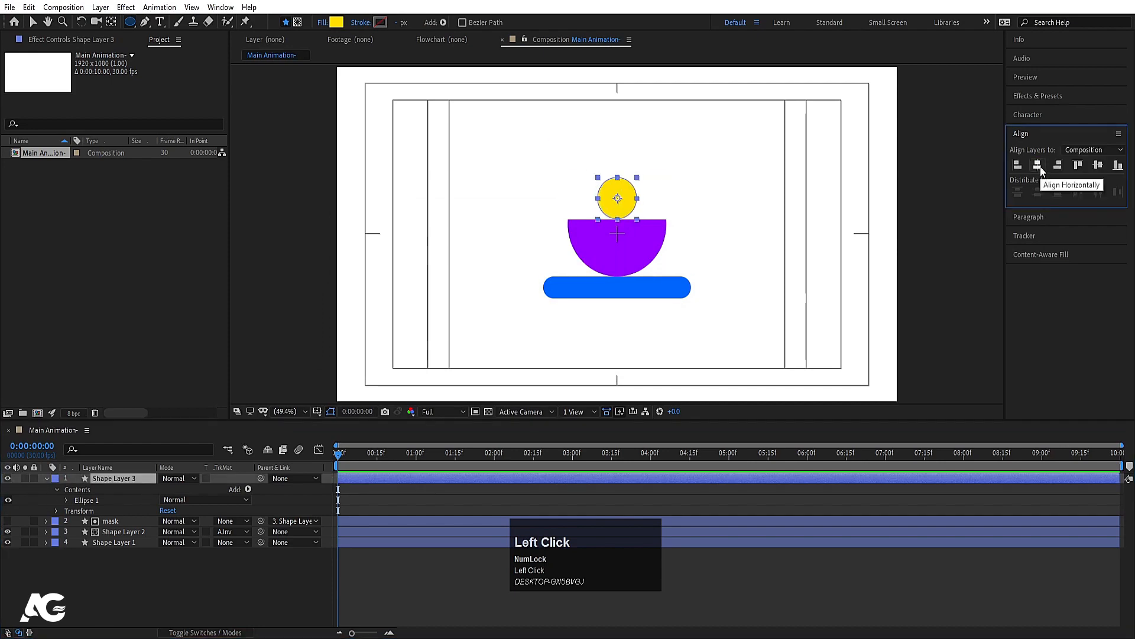
left_click(125, 574)
key("u")
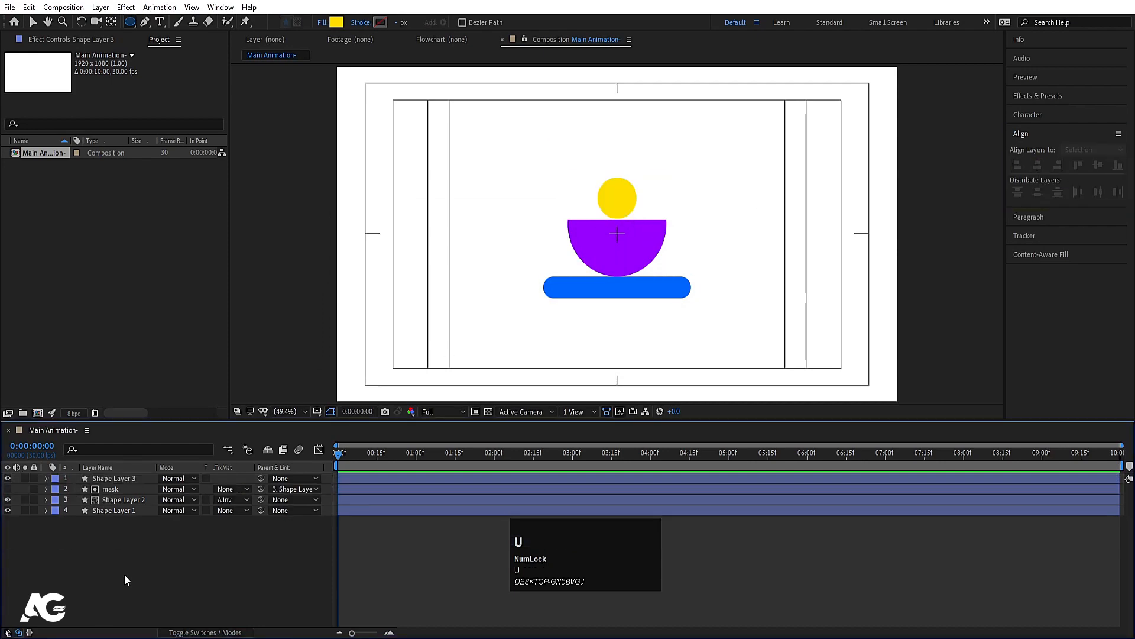
Create a null object and parent Shape Layer 3, Shape Layer 2 and Shape Layer 1 to it, leaving out the mask layer
right_click(124, 574)
left_click(161, 437)
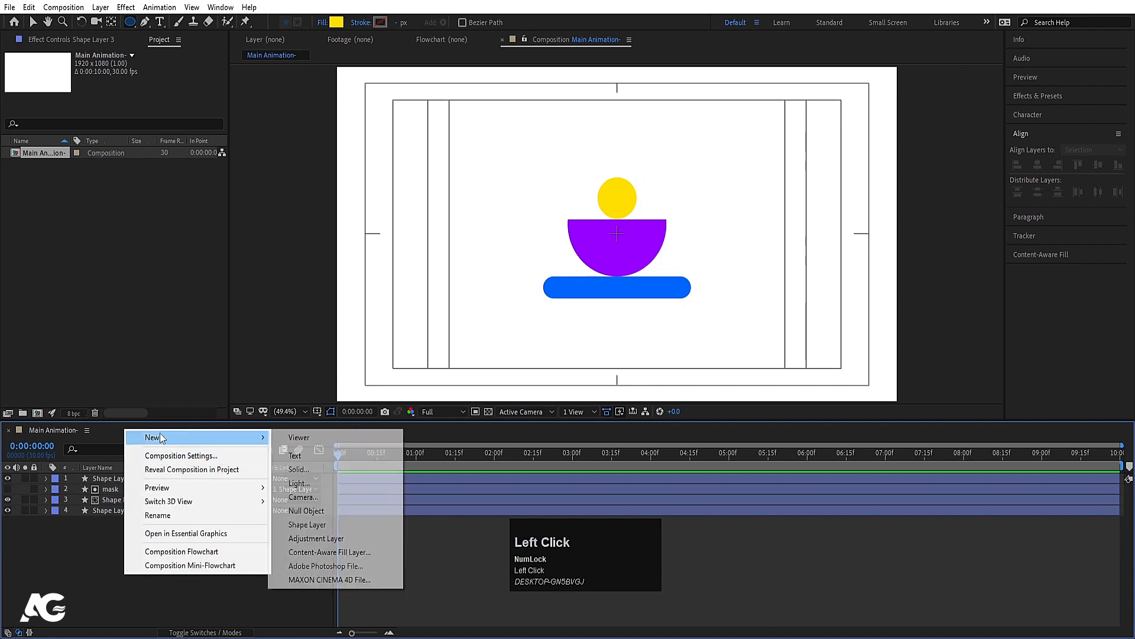
left_click(325, 510)
left_click(117, 490)
left_click(109, 520, "shift")
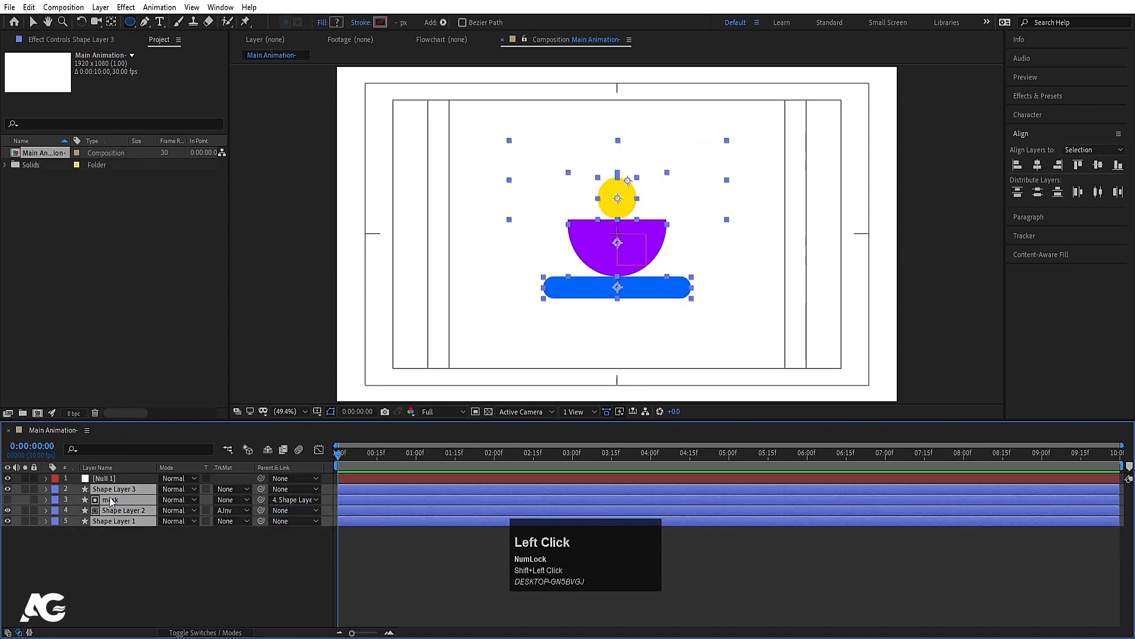
left_click(104, 499, "ctrl")
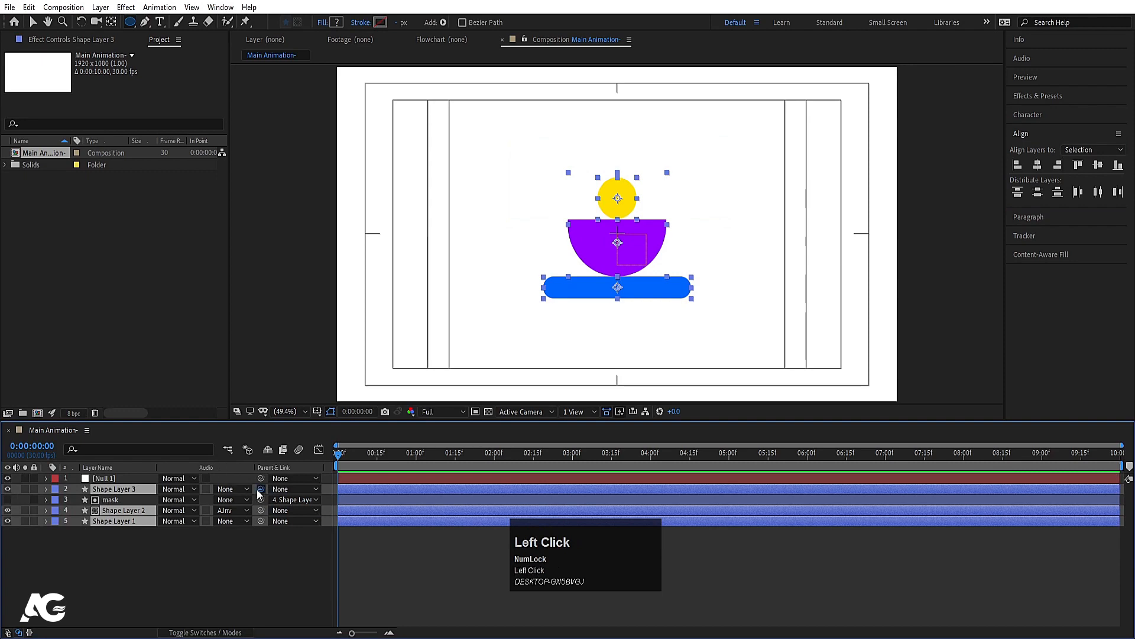
left_click_drag(260, 489, 116, 478)
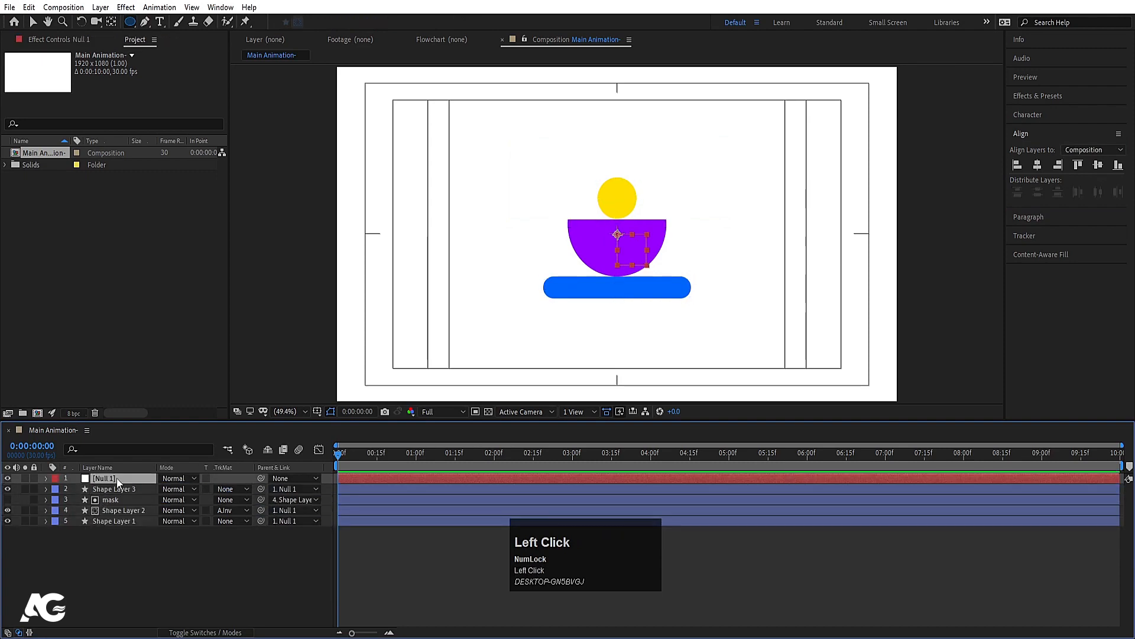
Set the null's scale to 75% and move it so the artwork sits right of the composition's centre
key("s")
left_click_drag(182, 489, 165, 488)
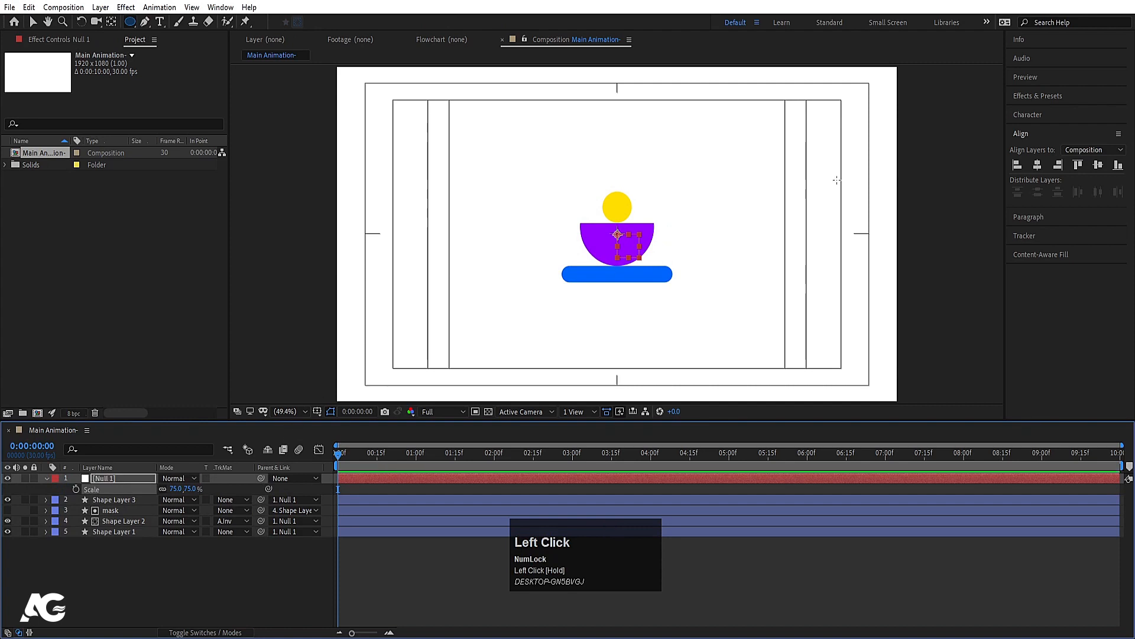
key("v")
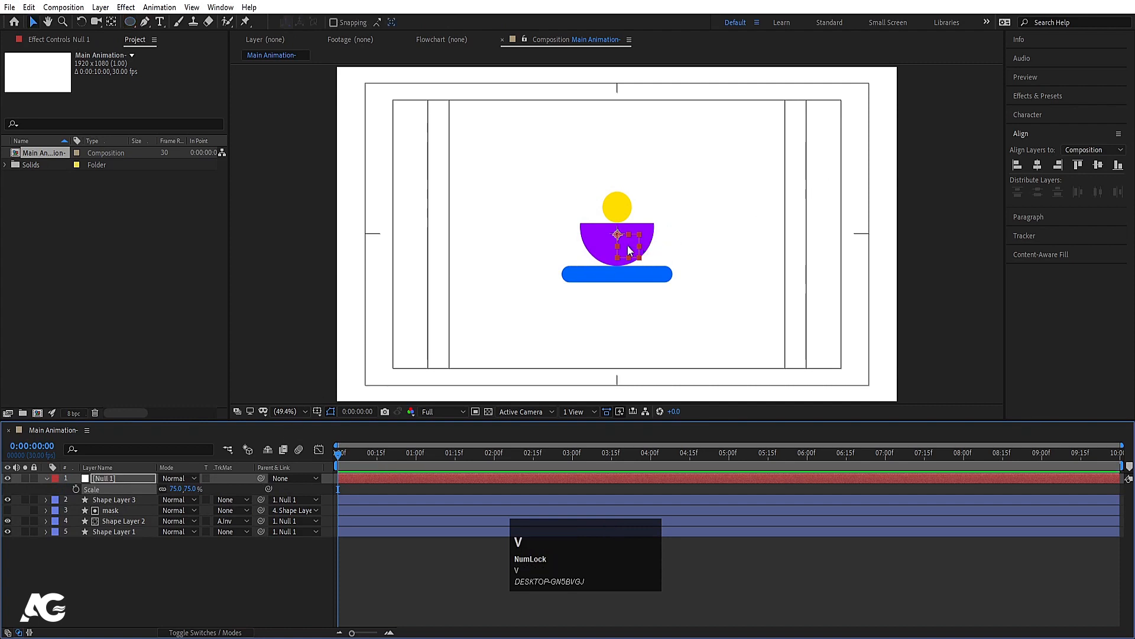
left_click_drag(627, 245, 703, 244)
Delete the null object used for scaling and moving the artwork
left_click(108, 479)
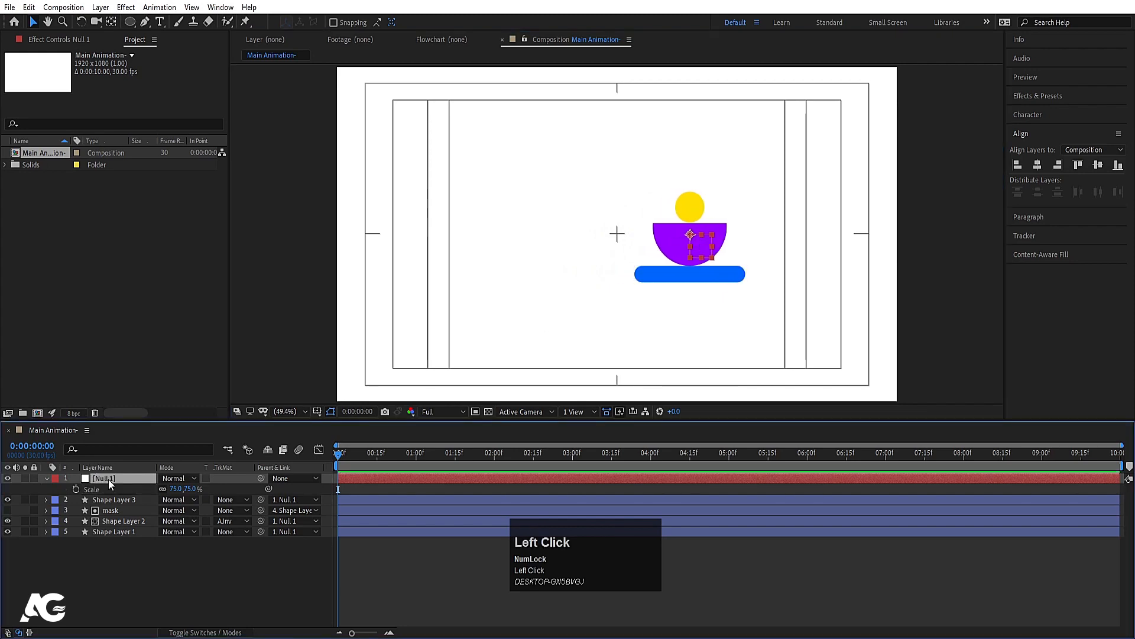
key("Delete")
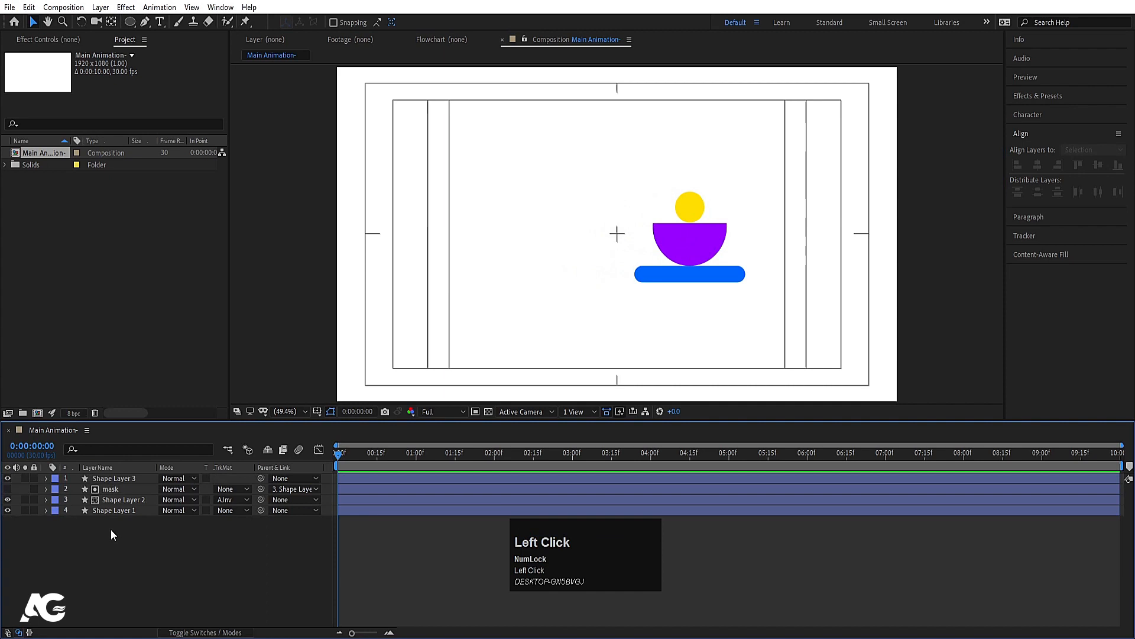
Assign label colours to the layers: Yellow for Shape Layer 3, Purple for mask and Shape Layer 2, Blue for Shape Layer 1
left_click(109, 479)
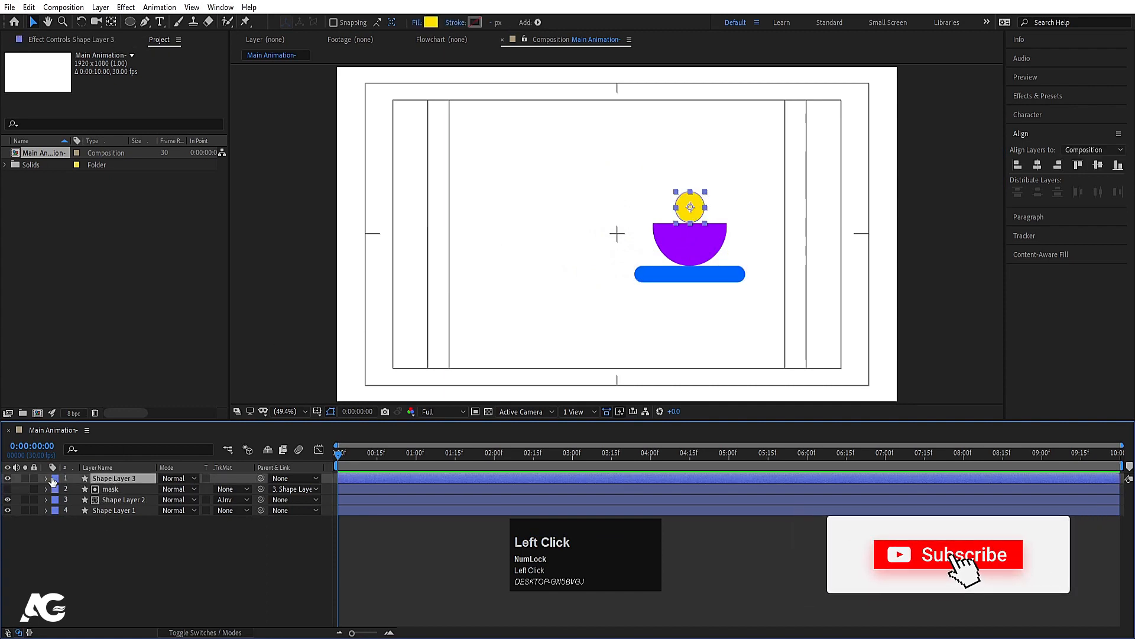
left_click(55, 479)
left_click(85, 282)
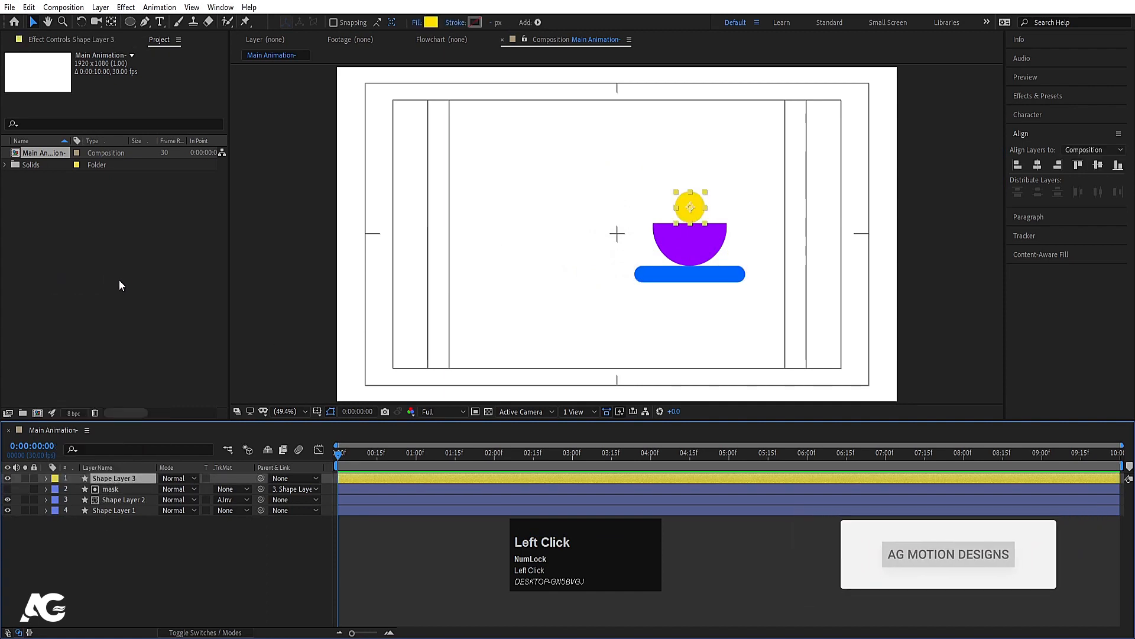
left_click(107, 498)
left_click(108, 488, "ctrl")
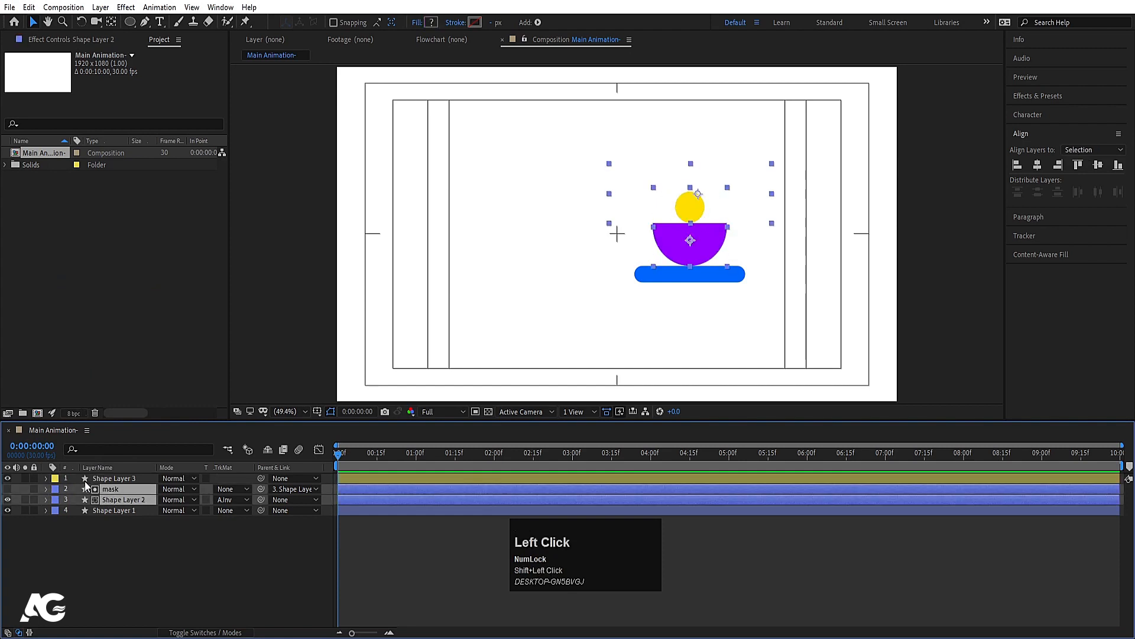
left_click(55, 489)
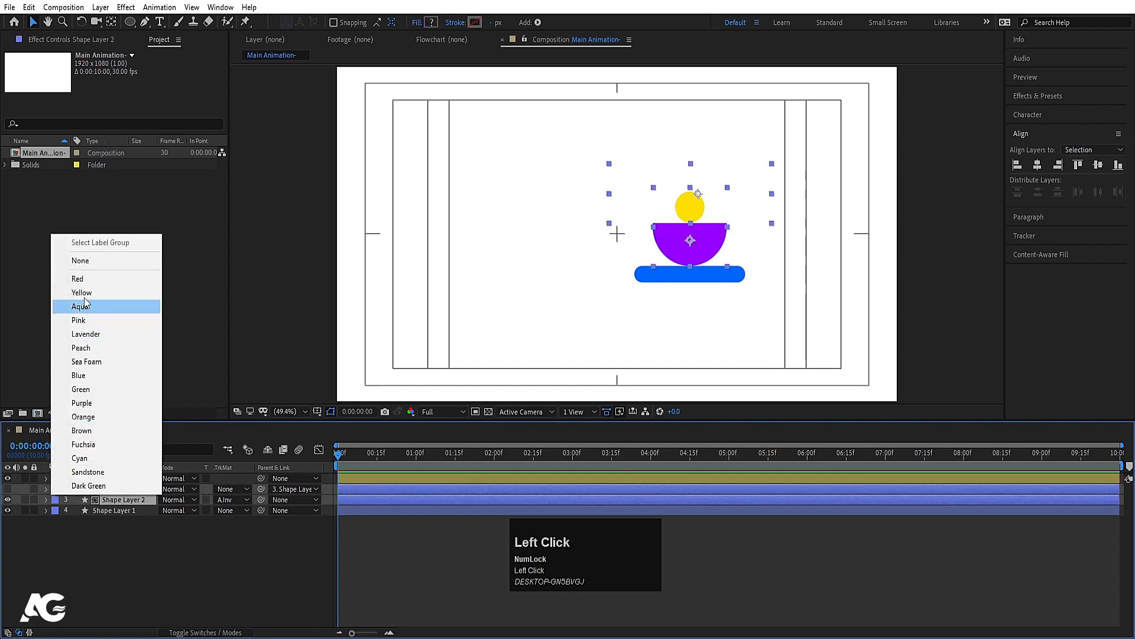
left_click(83, 403)
left_click(113, 511)
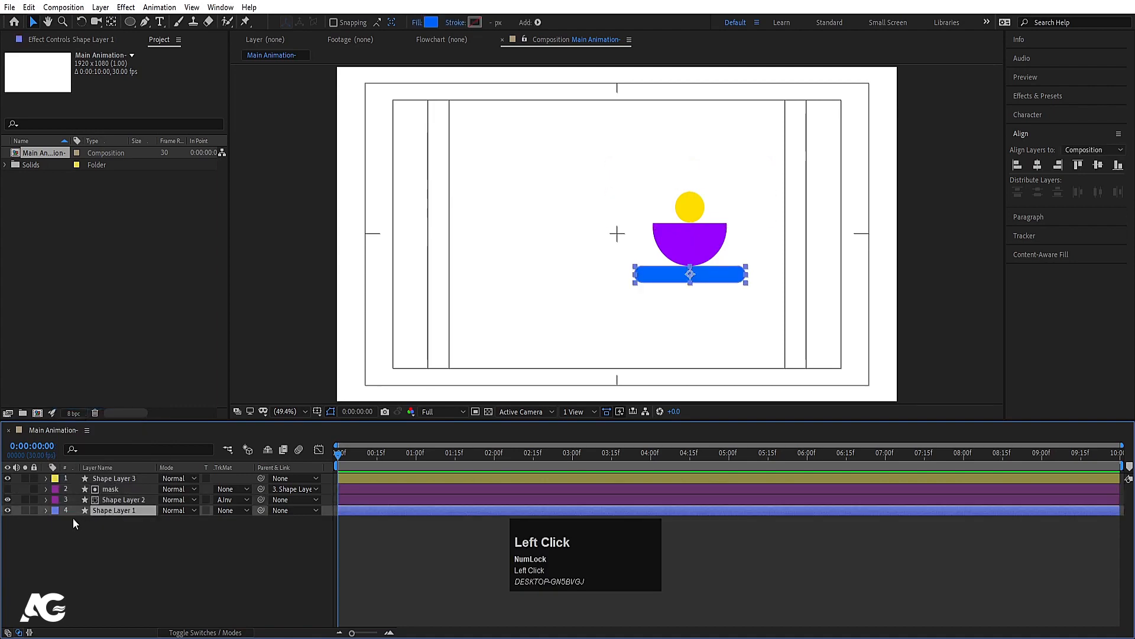
left_click(55, 511)
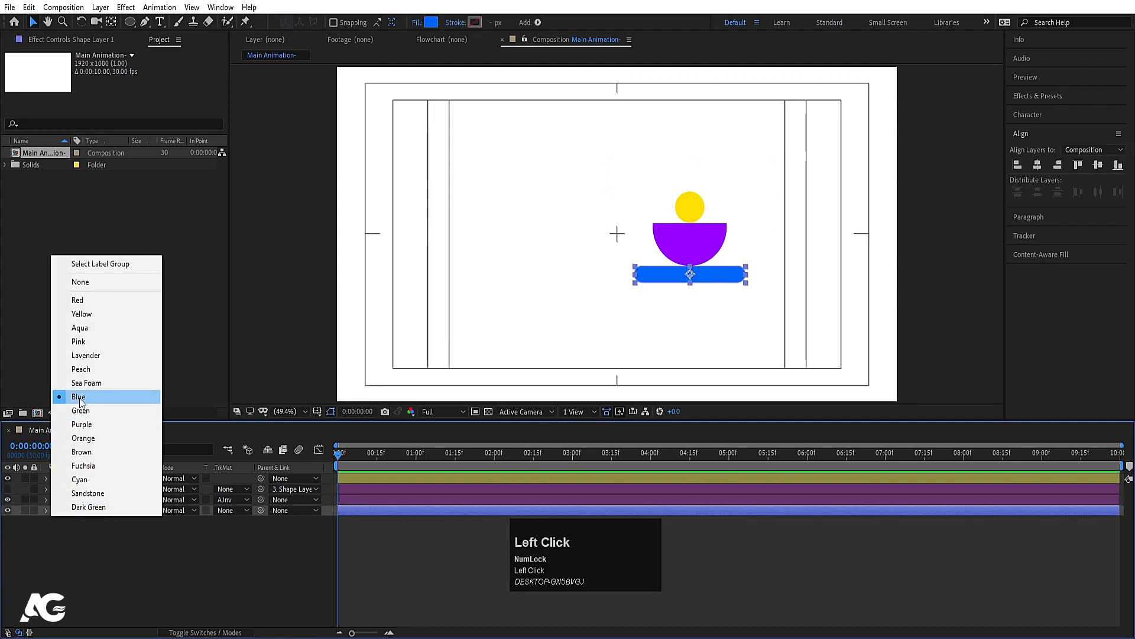
left_click(81, 402)
left_click(120, 559)
Create a new null object and parent the yellow circle layer, Shape Layer 3, to it
right_click(143, 553)
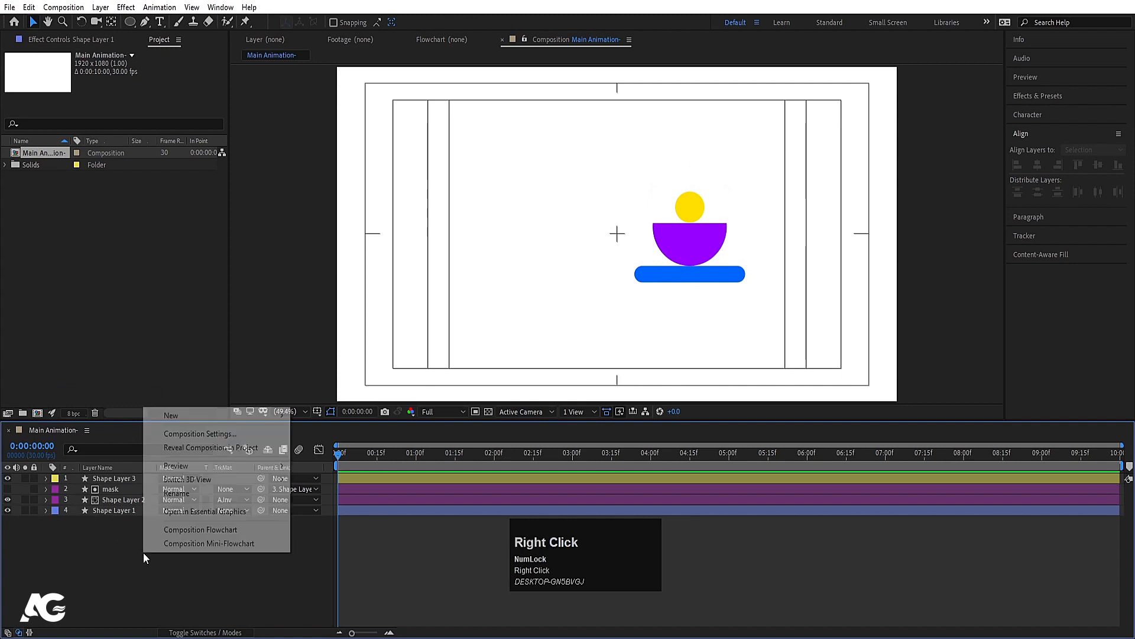
left_click(177, 416)
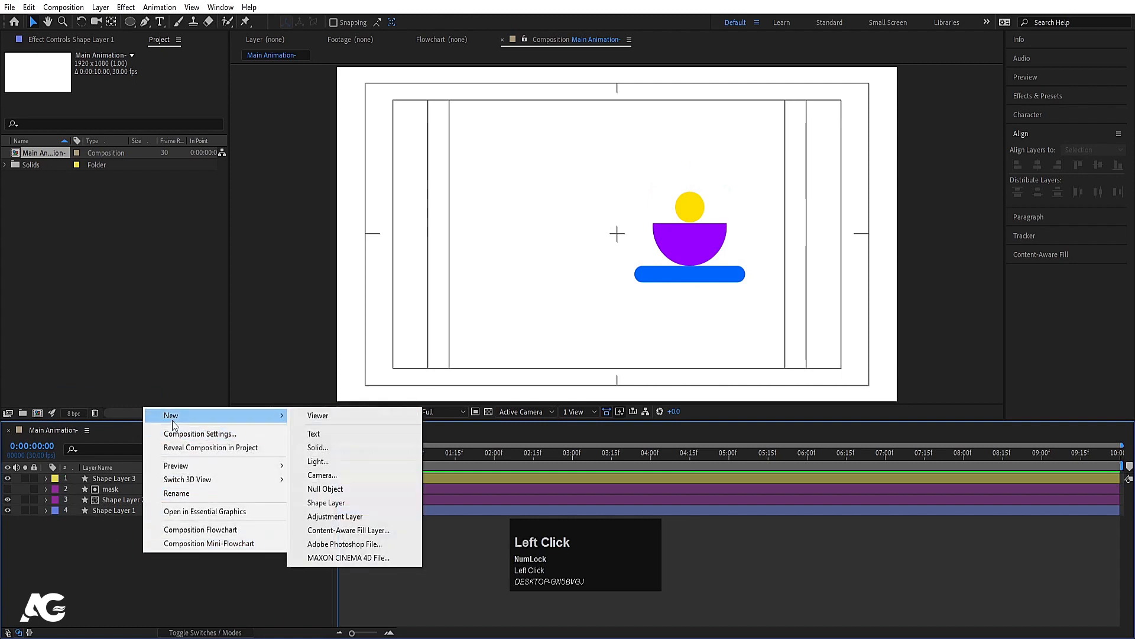
left_click(360, 490)
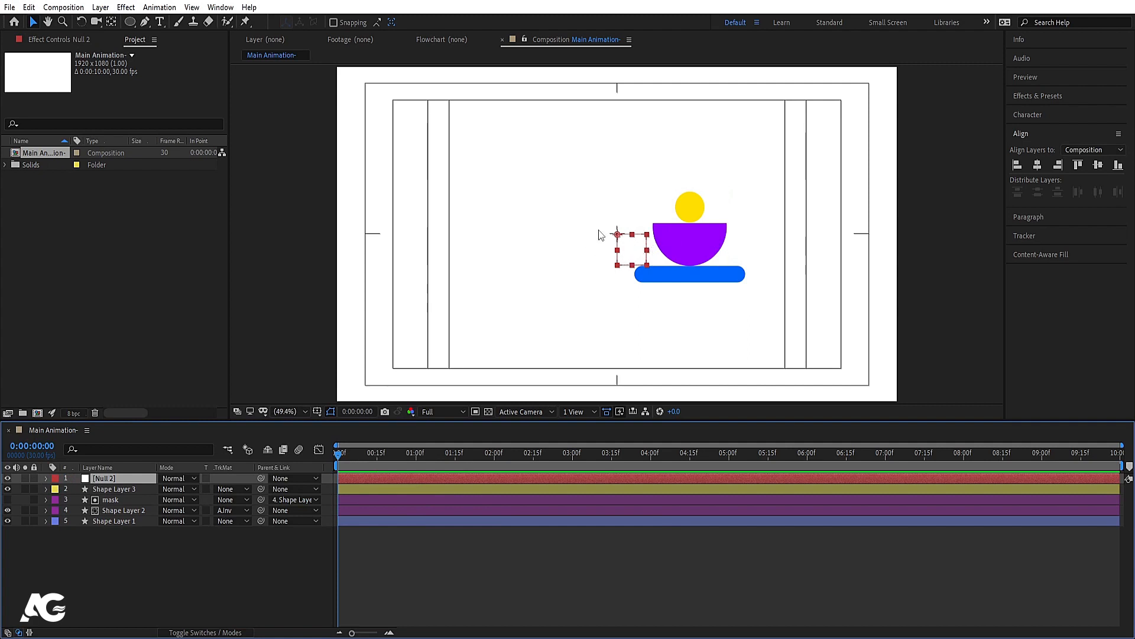
left_click(138, 488)
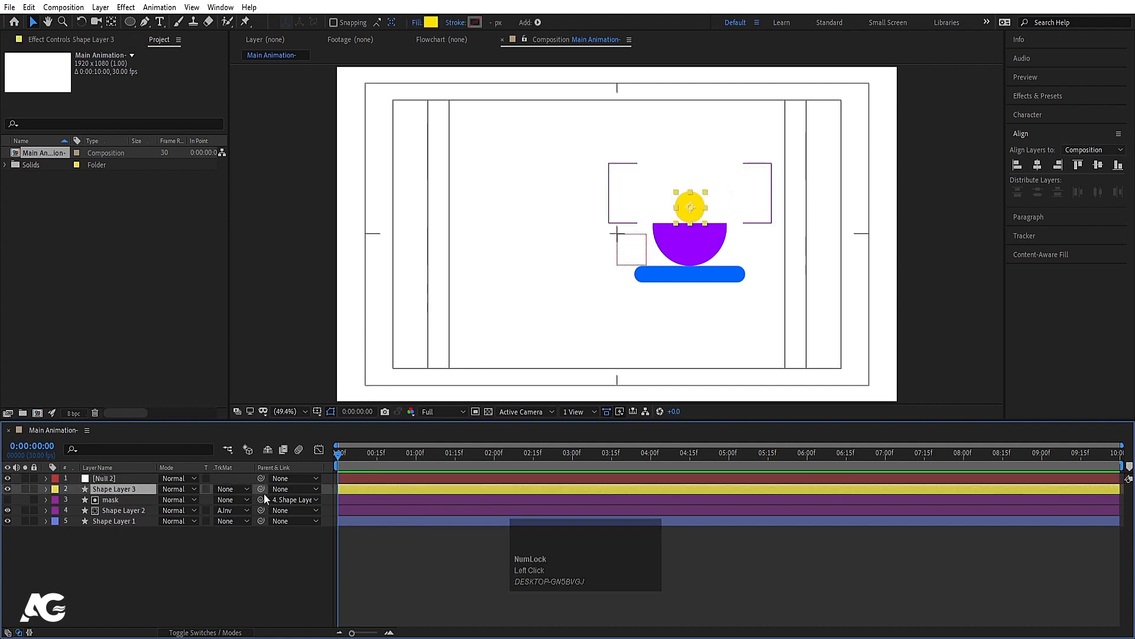
left_click_drag(260, 489, 105, 481)
Duplicate the null layer and place the copy between Shape Layer 3 and the mask layer
left_click(104, 480)
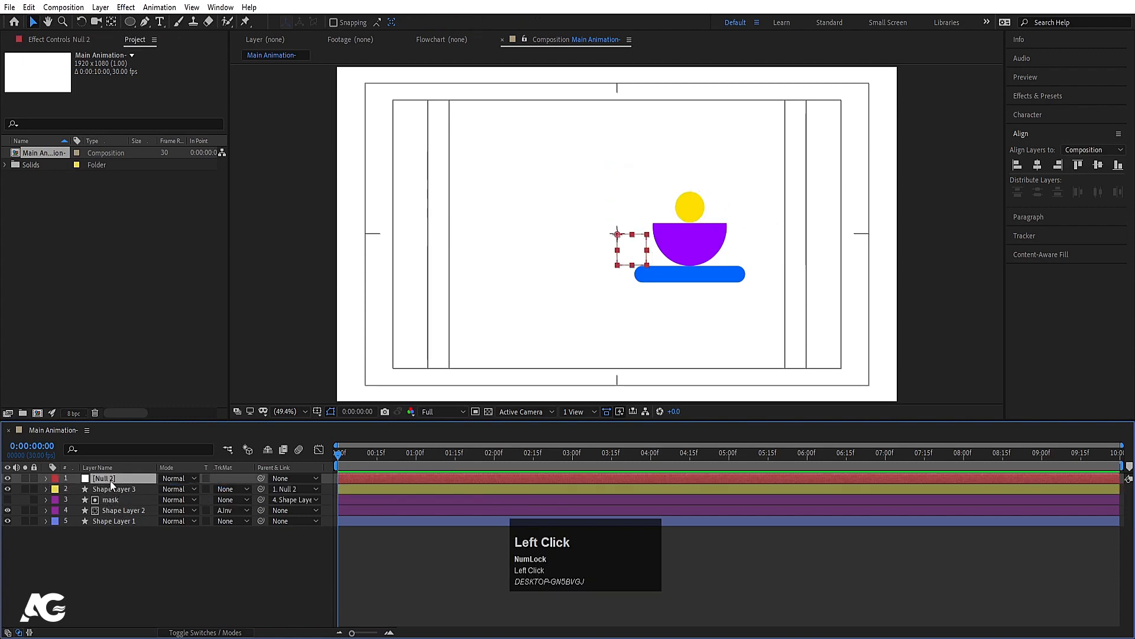
key("ctrl")
key("ctrl+d")
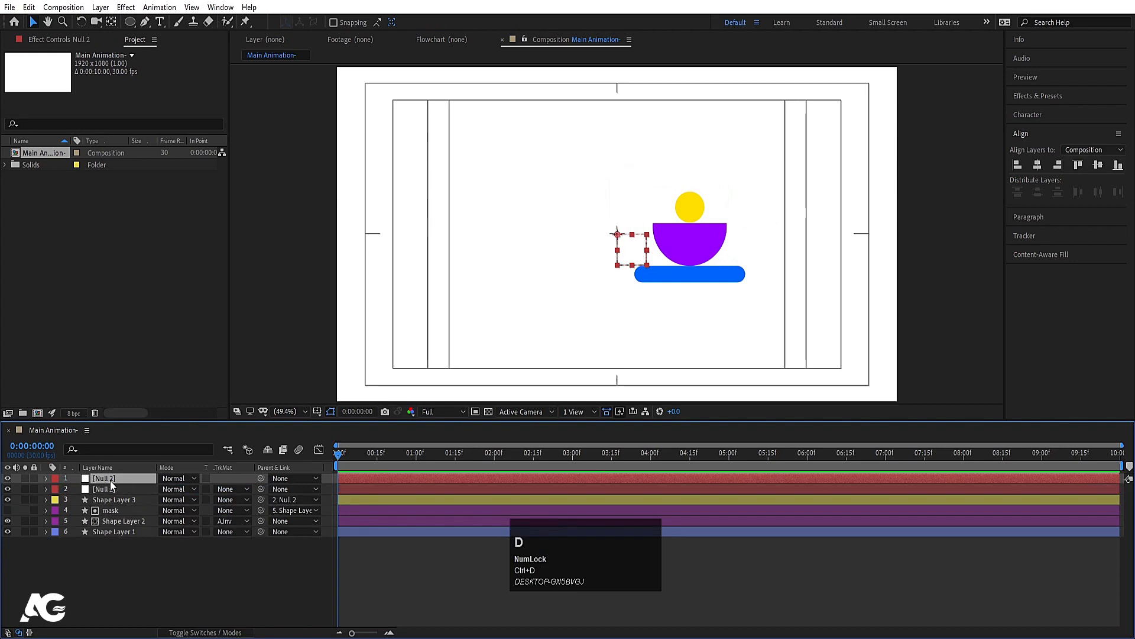
left_click_drag(110, 479, 123, 502)
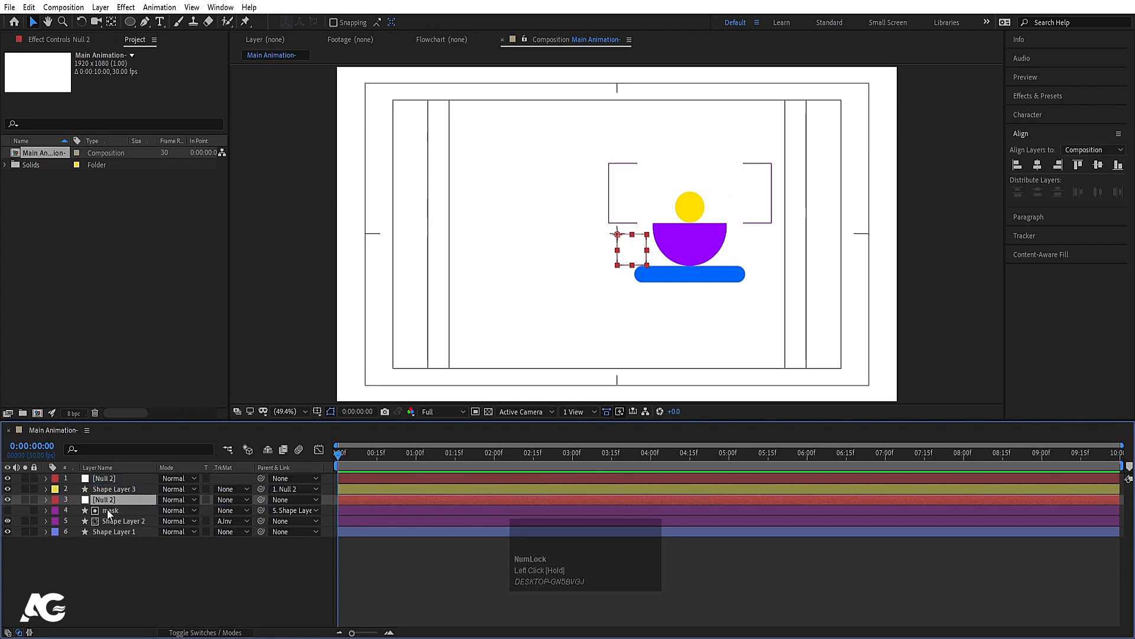
Parent the purple Shape Layer 2 to the null directly above the mask layer
left_click(108, 510)
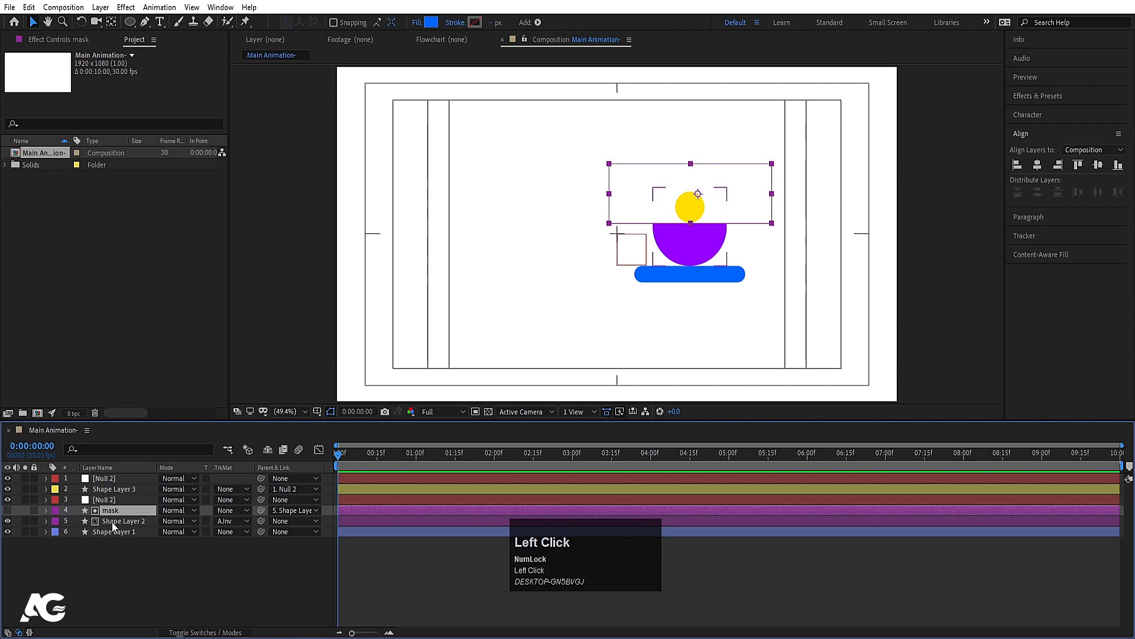
left_click(113, 520)
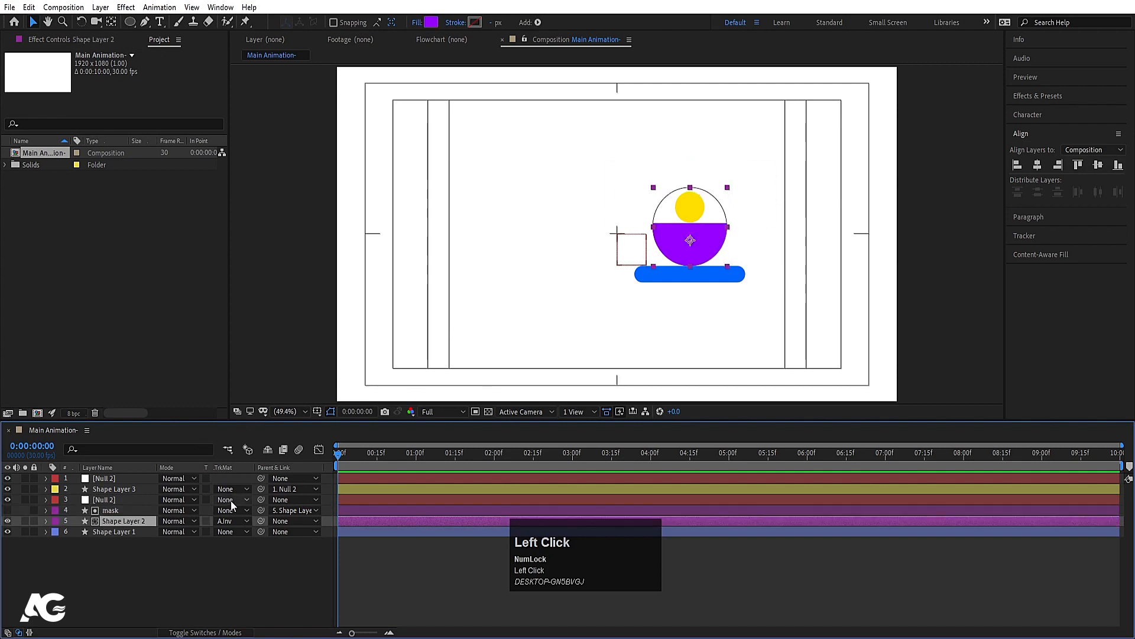
left_click_drag(261, 521, 137, 538)
Duplicate the null above the mask, place the copy above Shape Layer 1 and parent Shape Layer 1 to it
left_click(111, 502)
key("ctrl+d")
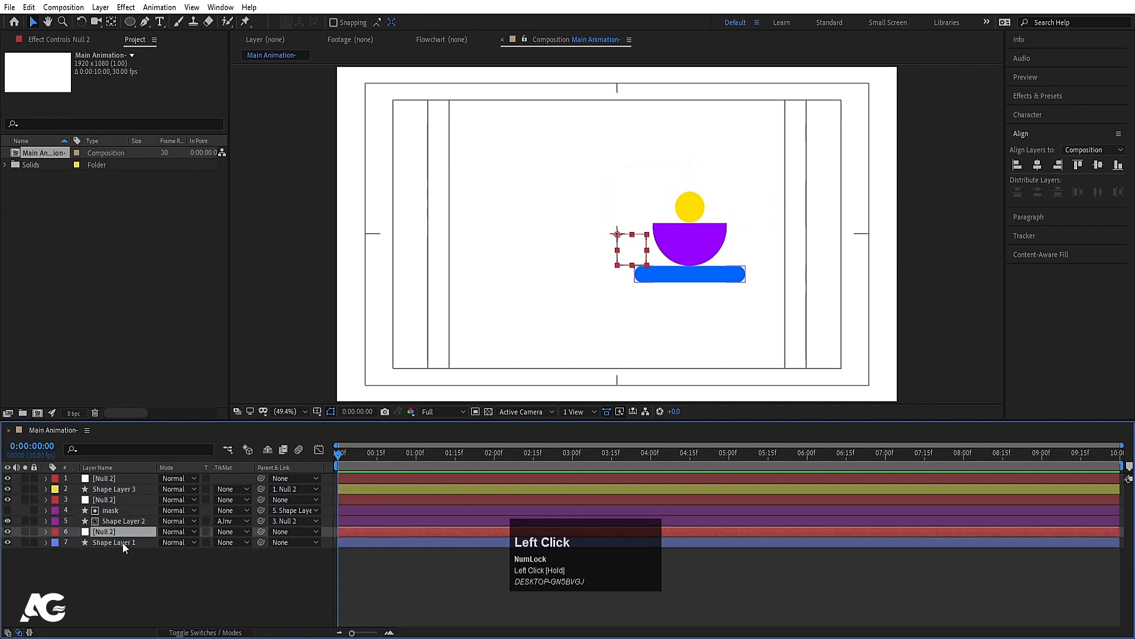
left_click(123, 541)
left_click_drag(260, 543, 110, 531)
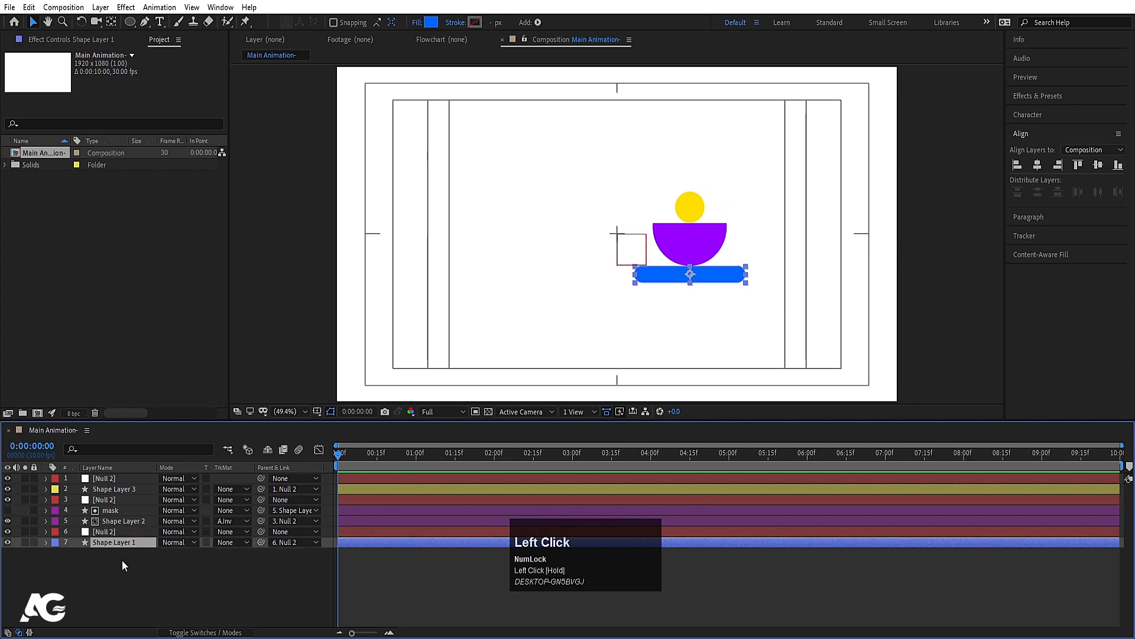
left_click(122, 560)
left_click(109, 532)
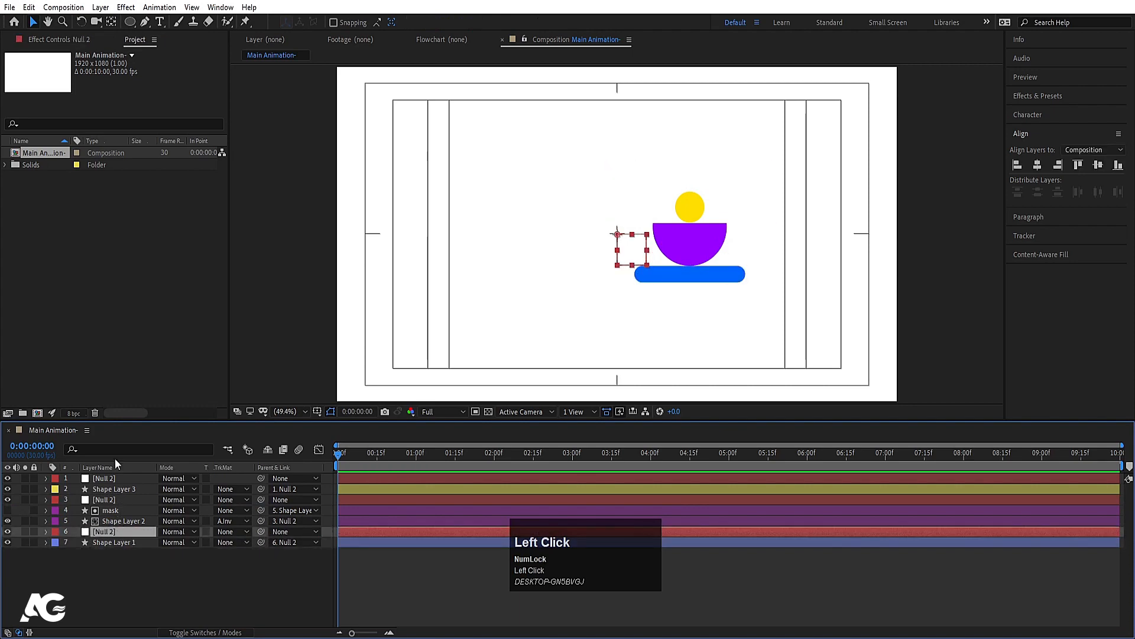
left_click(139, 551)
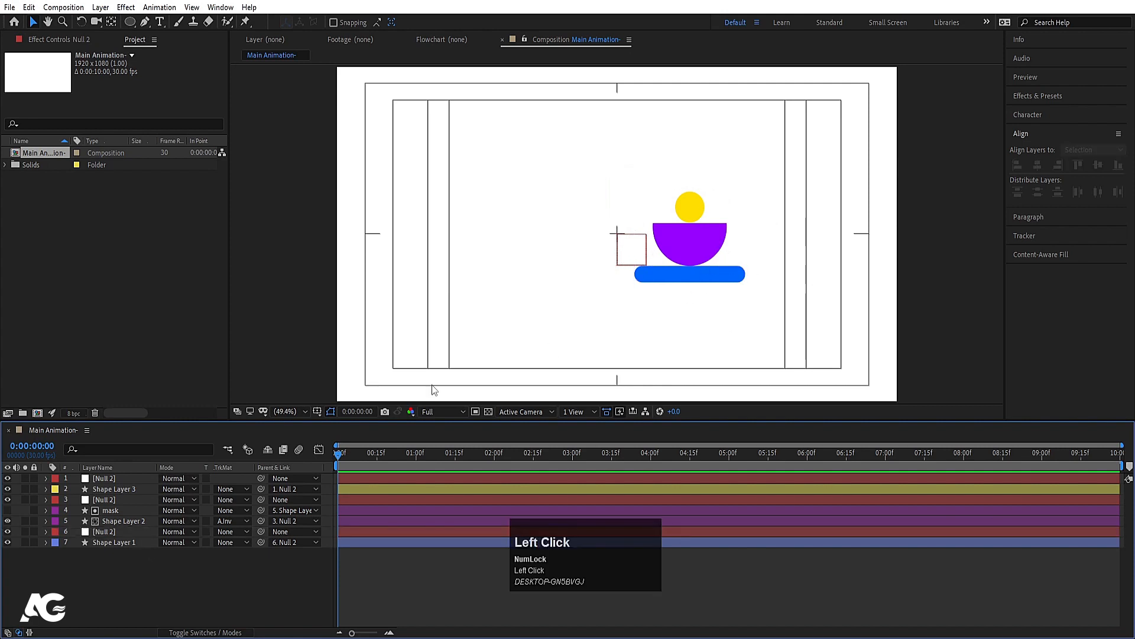
Set starting Position keyframes at 0:00:00:00 on Shape Layers 1, 2 and 3
left_click(110, 541)
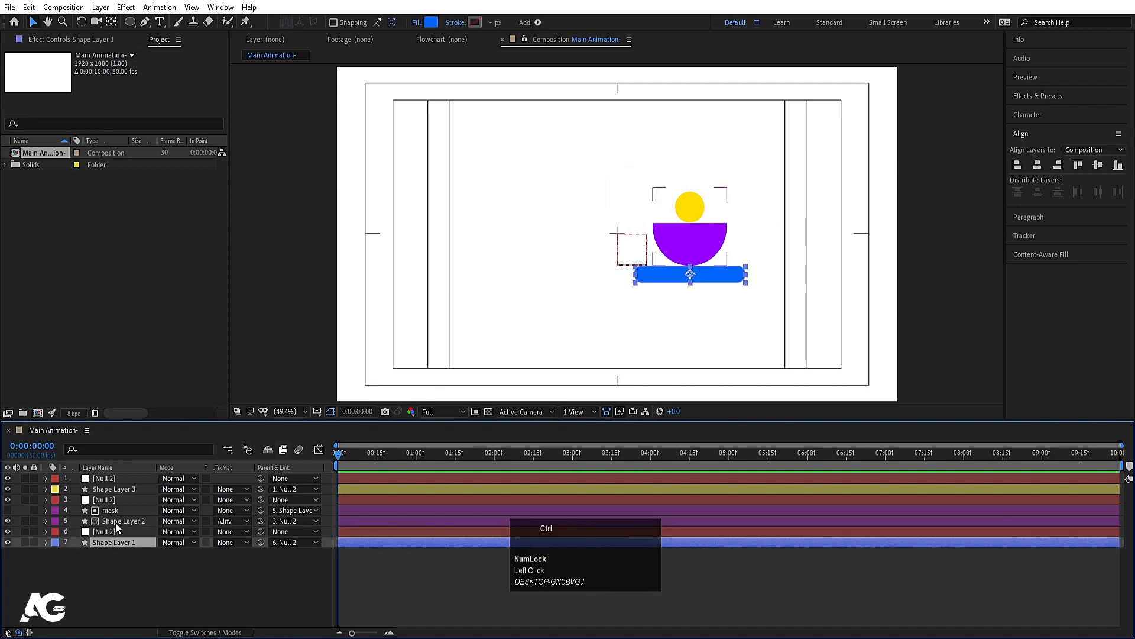
left_click(116, 521, "ctrl")
left_click(116, 489, "ctrl")
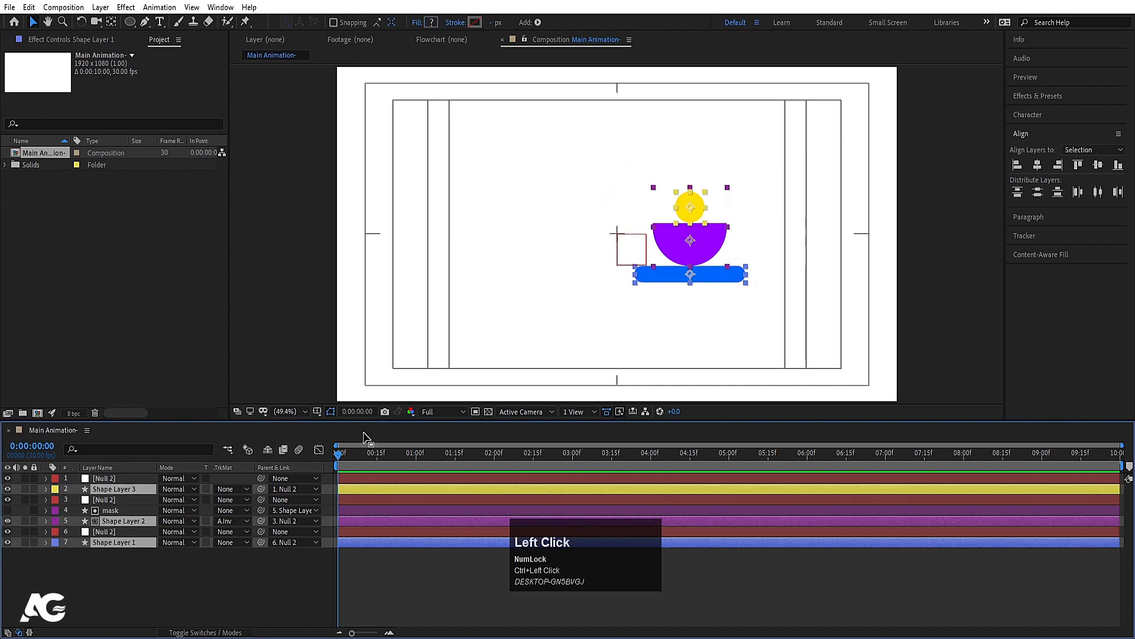
key("p")
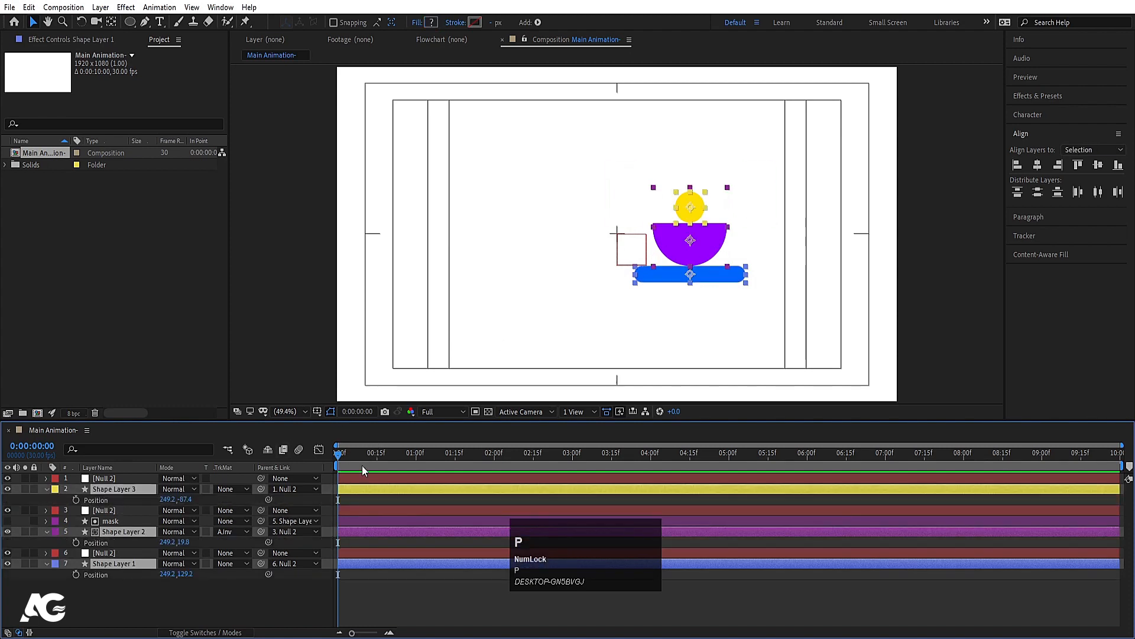
left_click(77, 500)
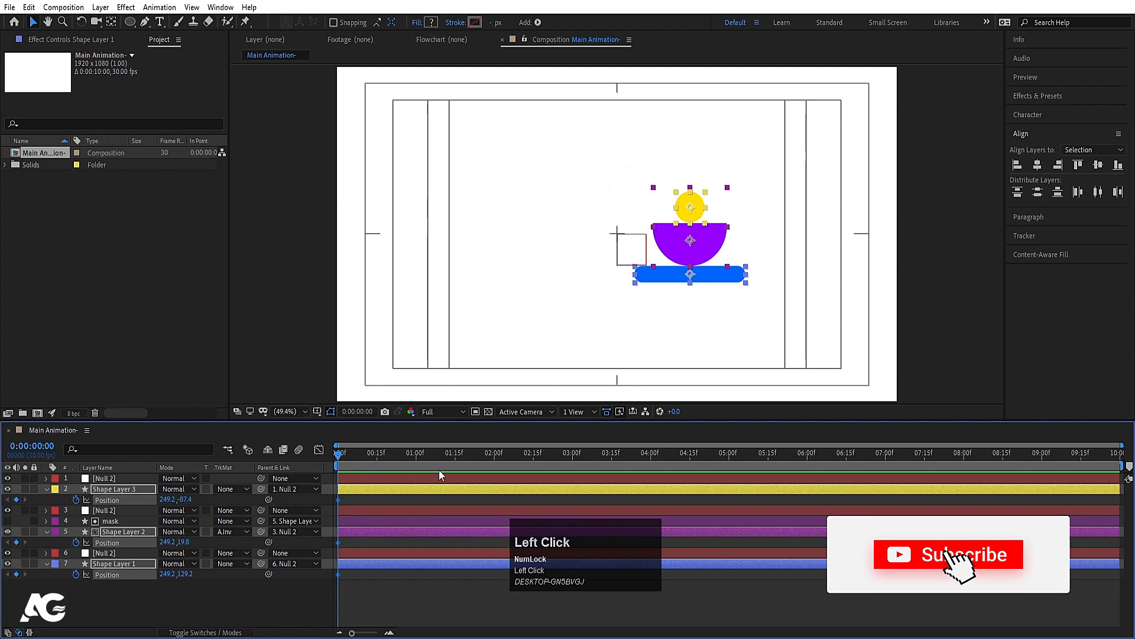
Keyframe the three shapes to rise, with Shape Layer 3 at Y -350.4 at 0:00:00:20, and drop to Y -94.4 at 0:00:01:00
key("equal")
left_click(442, 453)
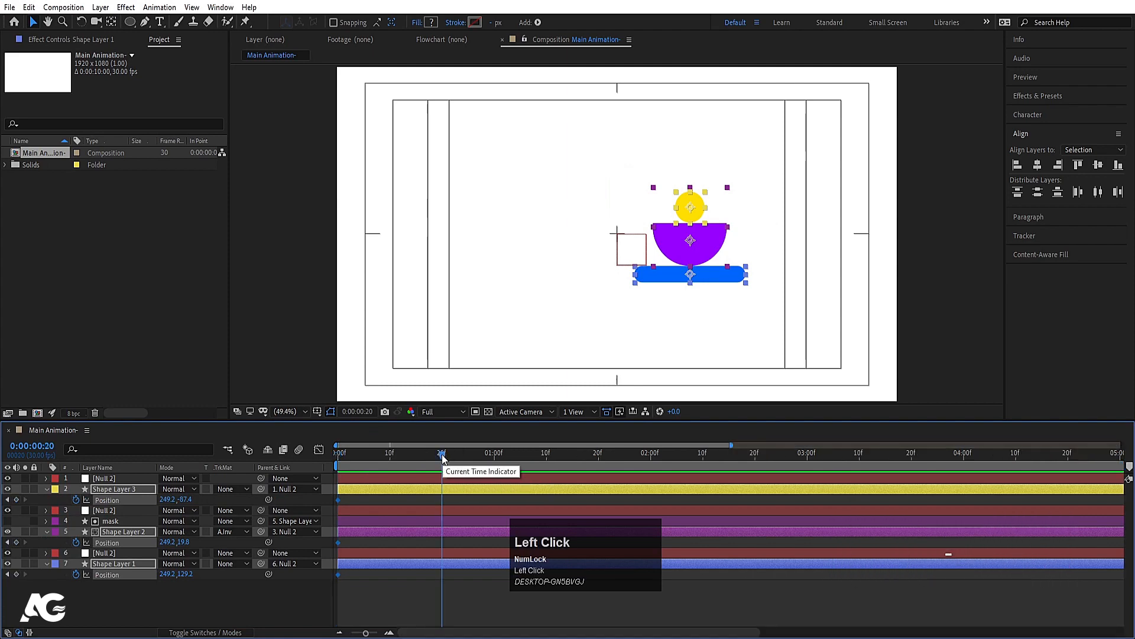
left_click_drag(190, 503, 72, 453)
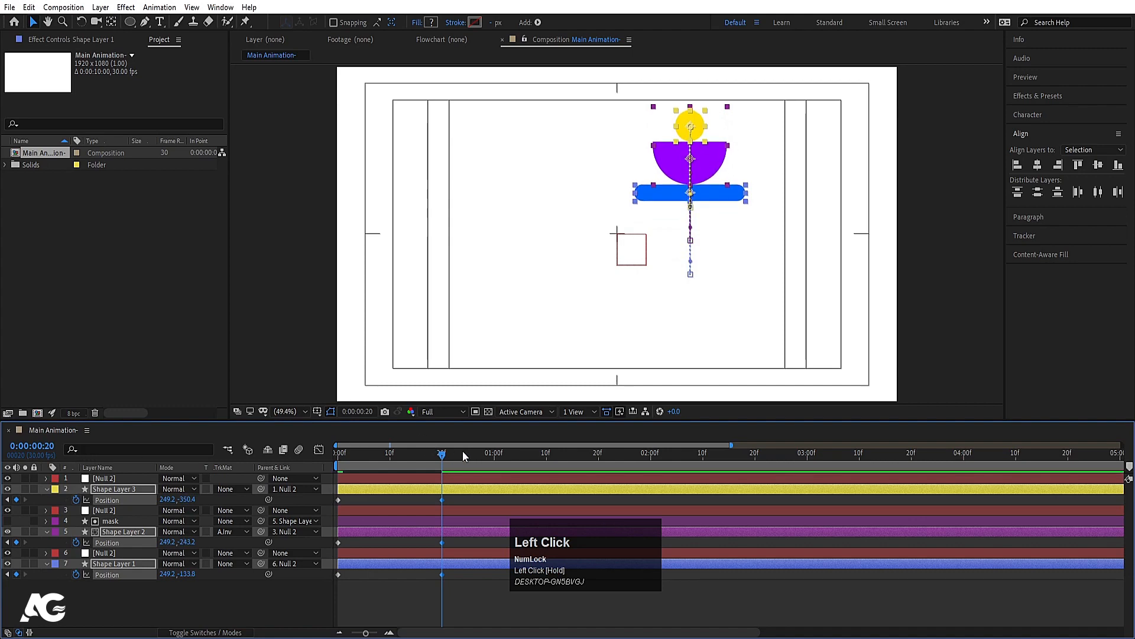
left_click_drag(489, 451, 495, 452)
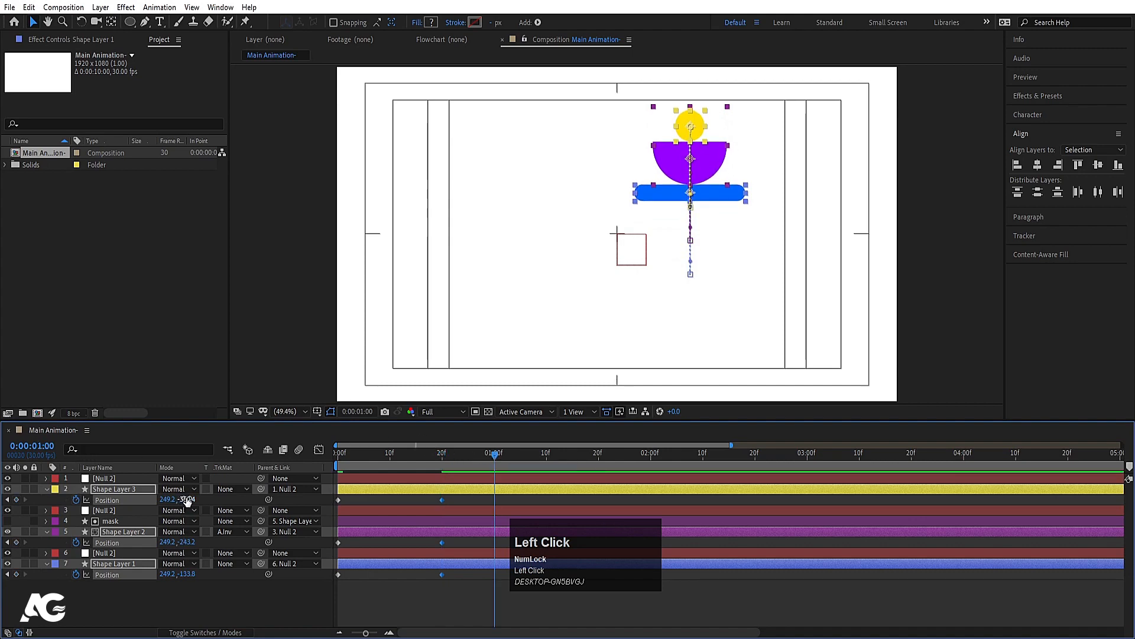
left_click_drag(187, 501, 333, 502)
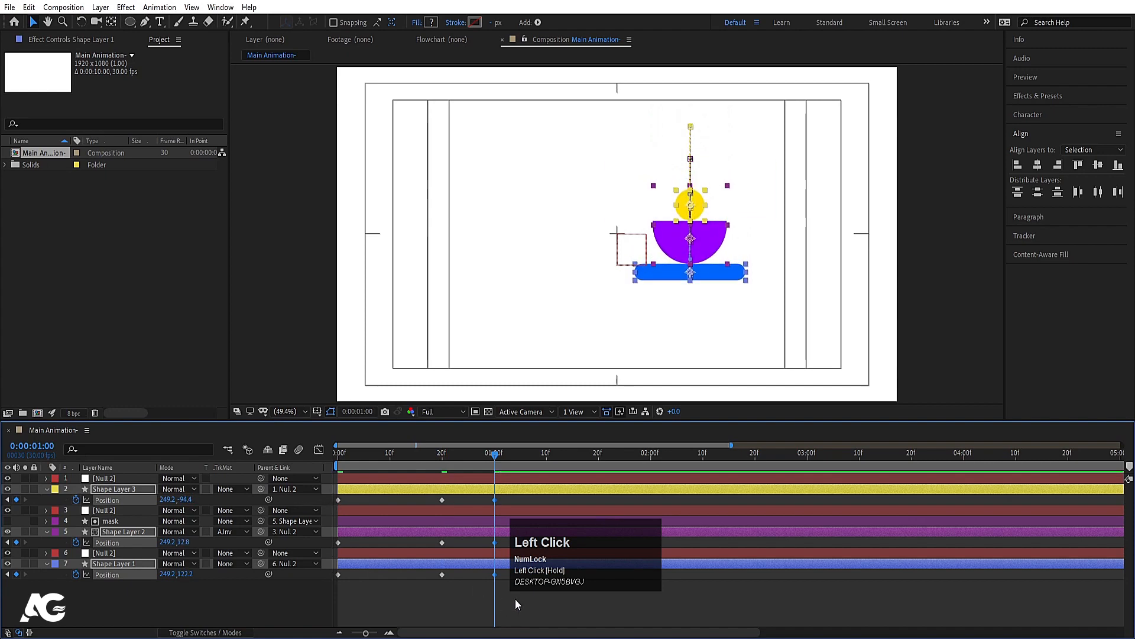
Apply Easy Ease to all Position keyframes of the three shape layers
left_click_drag(516, 598, 331, 473)
key("F9")
left_click(563, 537)
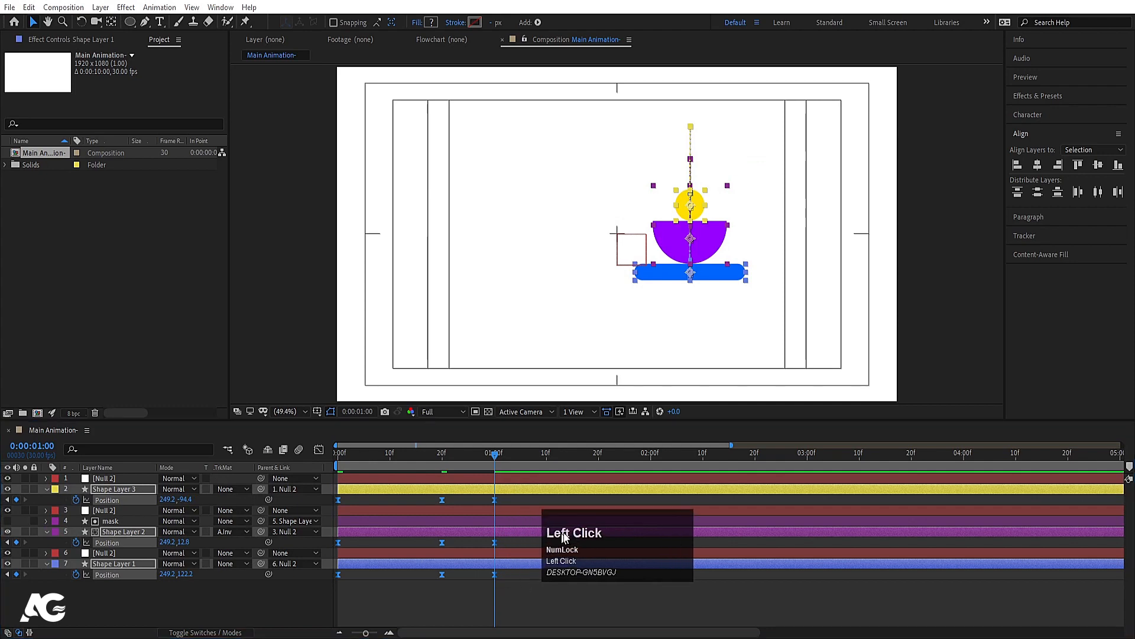
Reshape the Position speed graph with stronger easing around the keyframes at 0:00:00:20
left_click(318, 450)
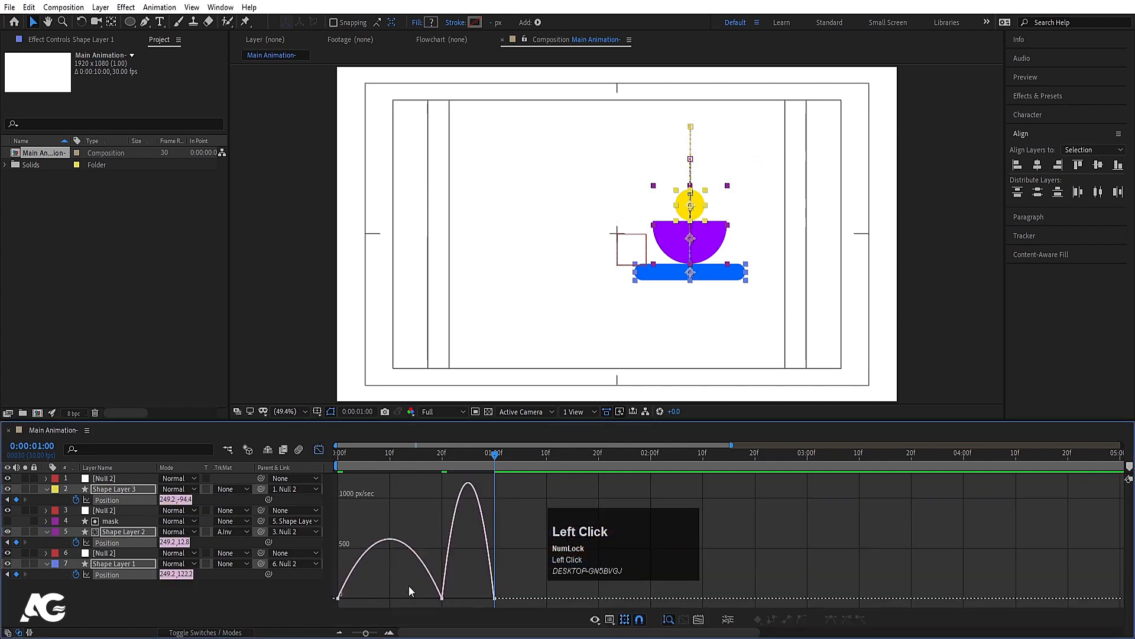
left_click_drag(412, 590, 372, 596)
left_click_drag(419, 548, 482, 594)
left_click(318, 451)
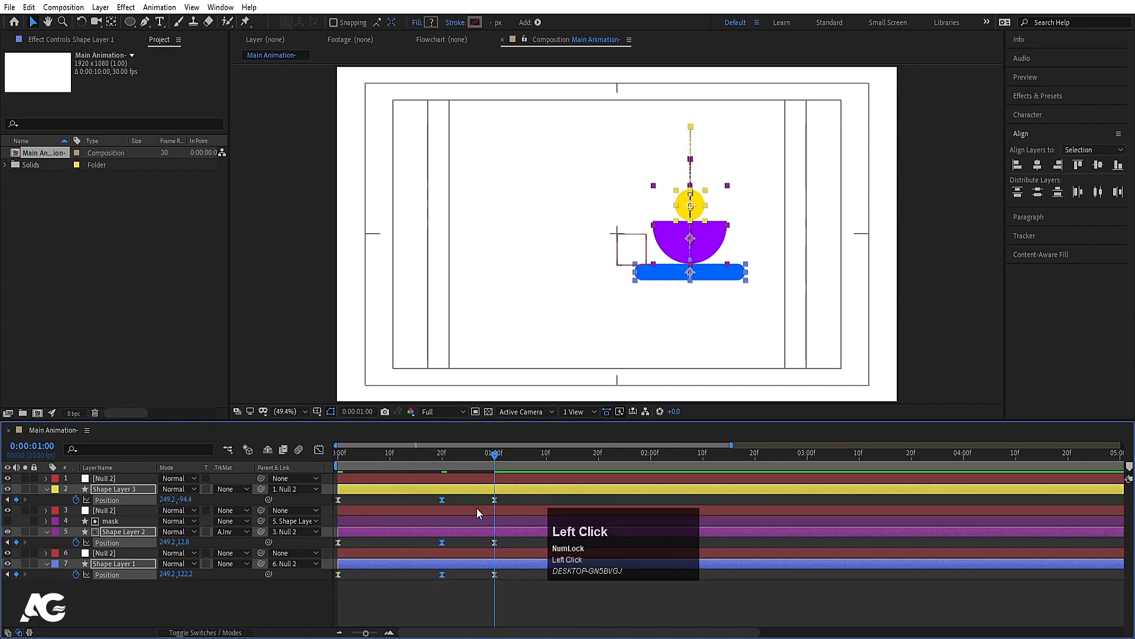
Move the final Position keyframes of the three shapes to 0:00:01:04 and preview the jump from the start
left_click_drag(480, 495, 519, 586)
left_click_drag(495, 499, 515, 500)
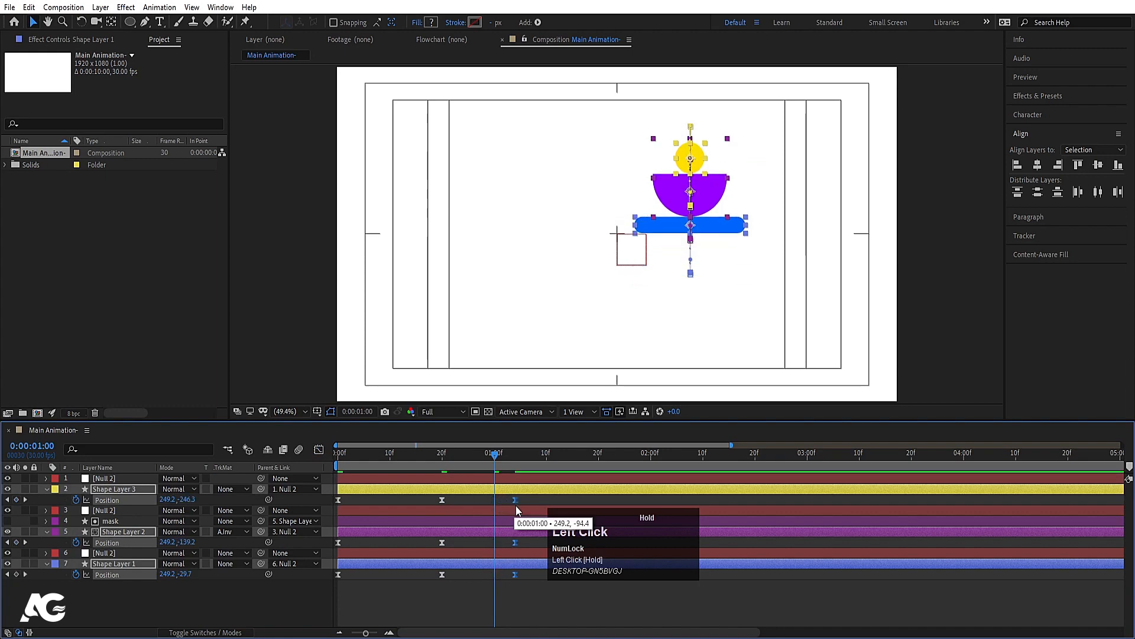
left_click(353, 453)
left_click_drag(353, 453, 311, 454)
key("space")
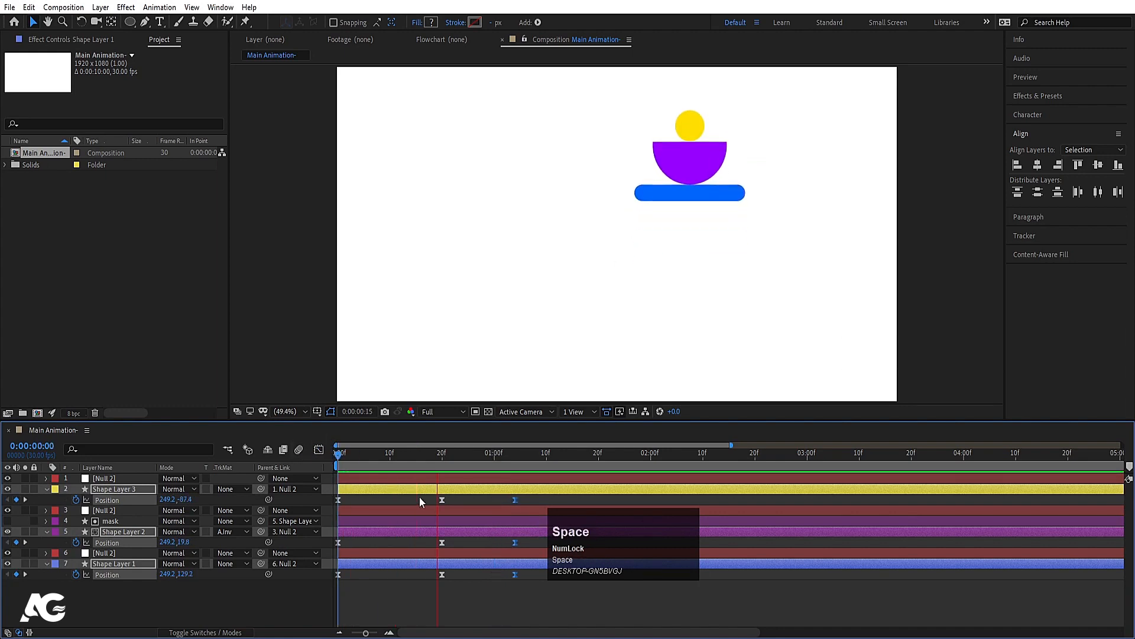
key("space")
left_click(558, 531)
Sharpen the Position speed curves so the shapes launch fast, slow down at the peak and accelerate into the landing
left_click_drag(530, 597, 305, 472)
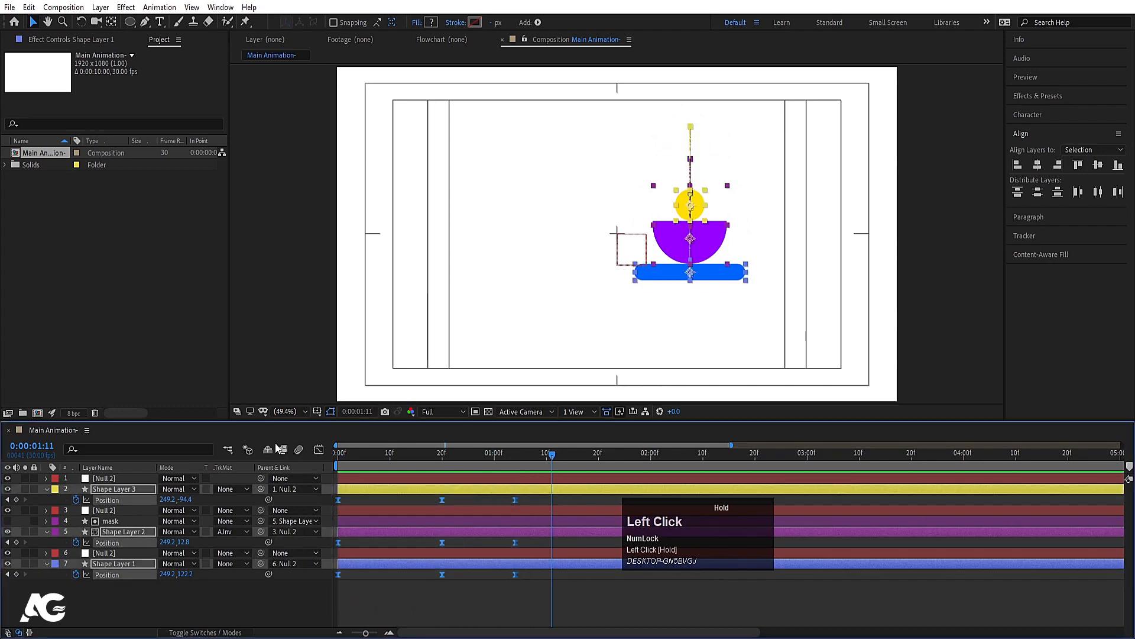
left_click(318, 449)
left_click_drag(367, 581, 344, 593)
left_click_drag(556, 580, 512, 593)
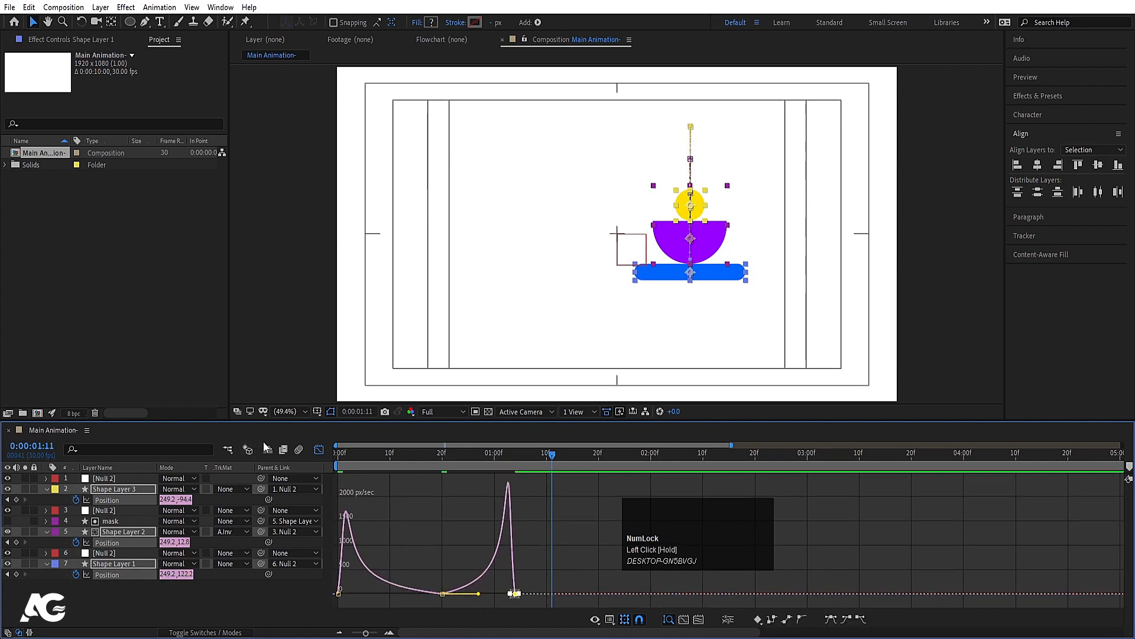
left_click(319, 452)
Add a small rebound by holding the landing positions at 0:00:01:12 and raising the three shapes 31 px at 0:00:01:08
left_click_drag(516, 464, 558, 462)
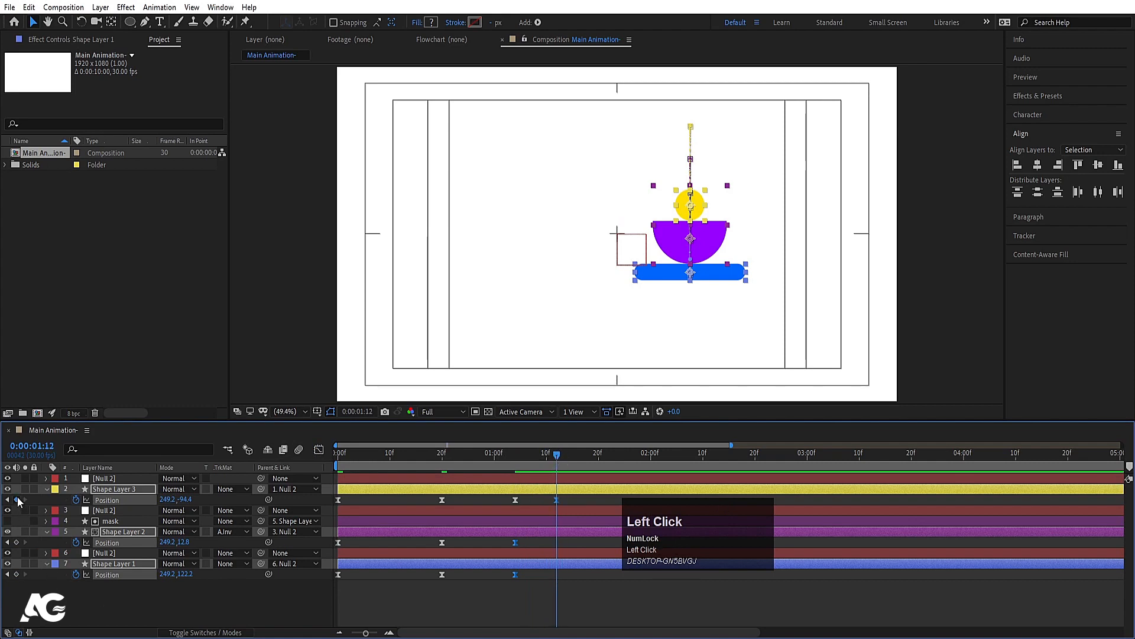
left_click(534, 458)
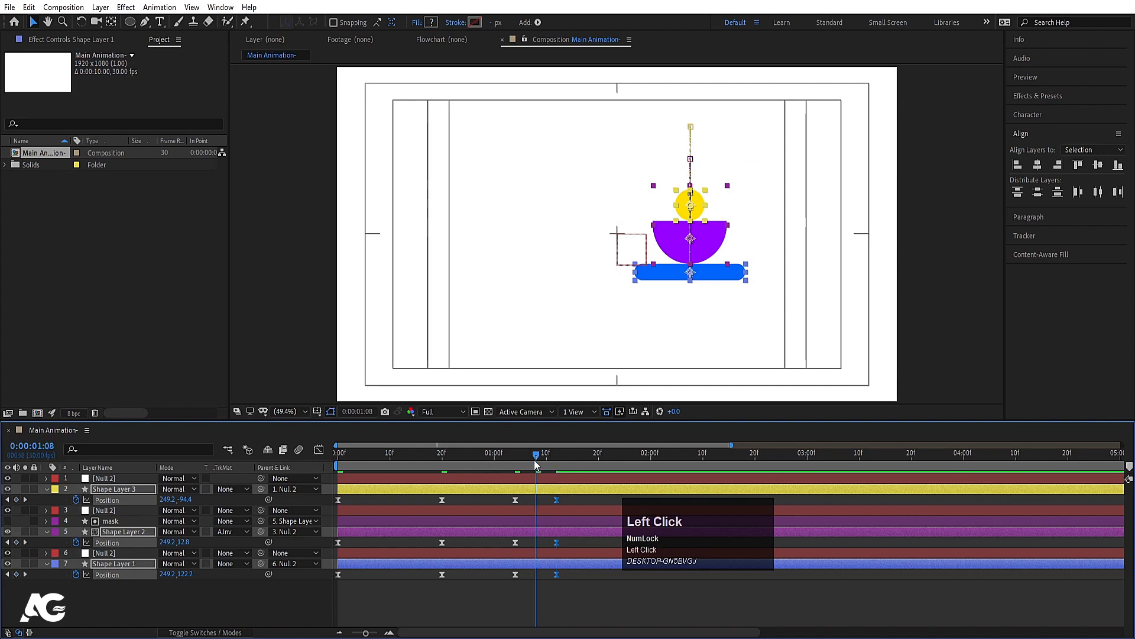
left_click_drag(187, 501, 166, 501)
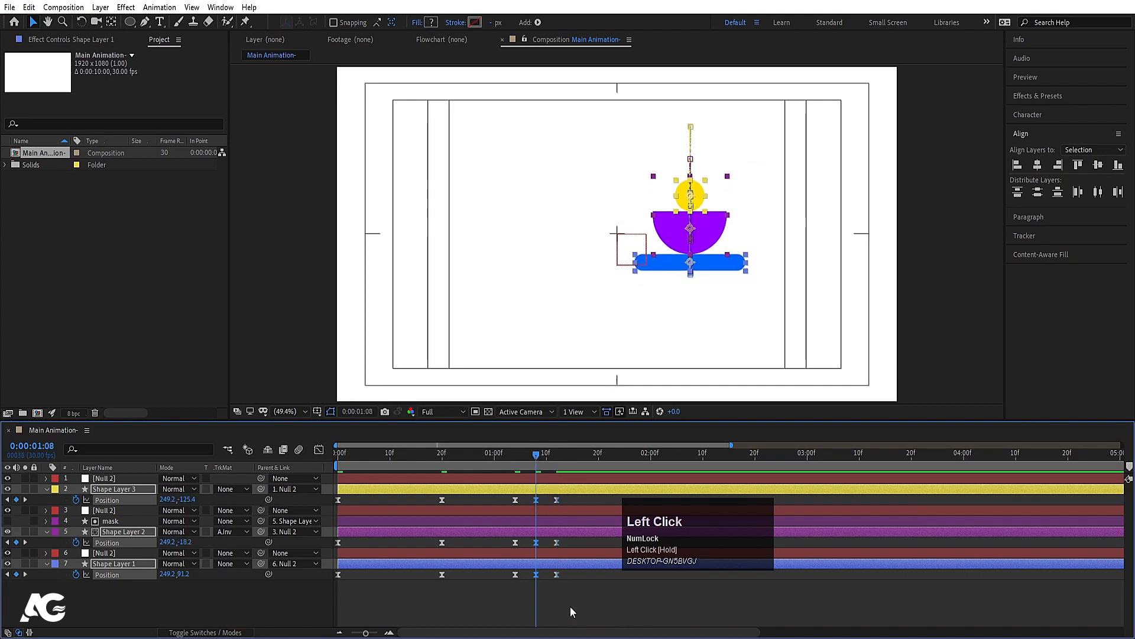
Reshape the rebound's speed graph so motion slows around the keyframes at 0:00:01:08 and is fastest near both landings
left_click_drag(567, 605, 496, 445)
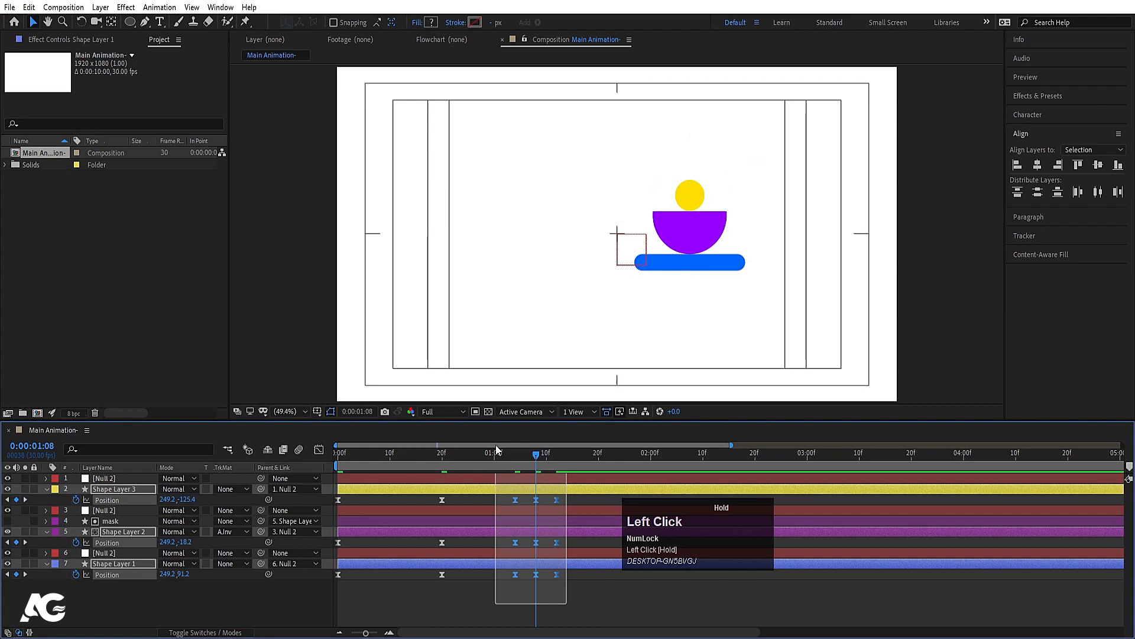
left_click(320, 449)
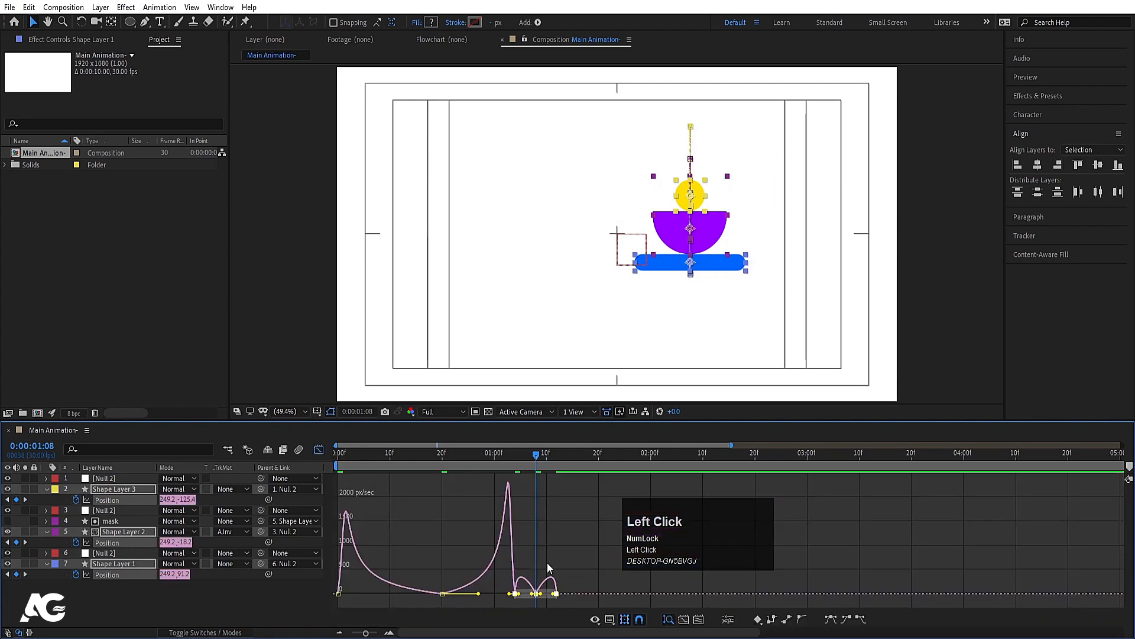
key("equal")
key("equal")
left_click_drag(513, 558, 576, 596)
Preview the jump and rebound animation from the start of the composition
key("space")
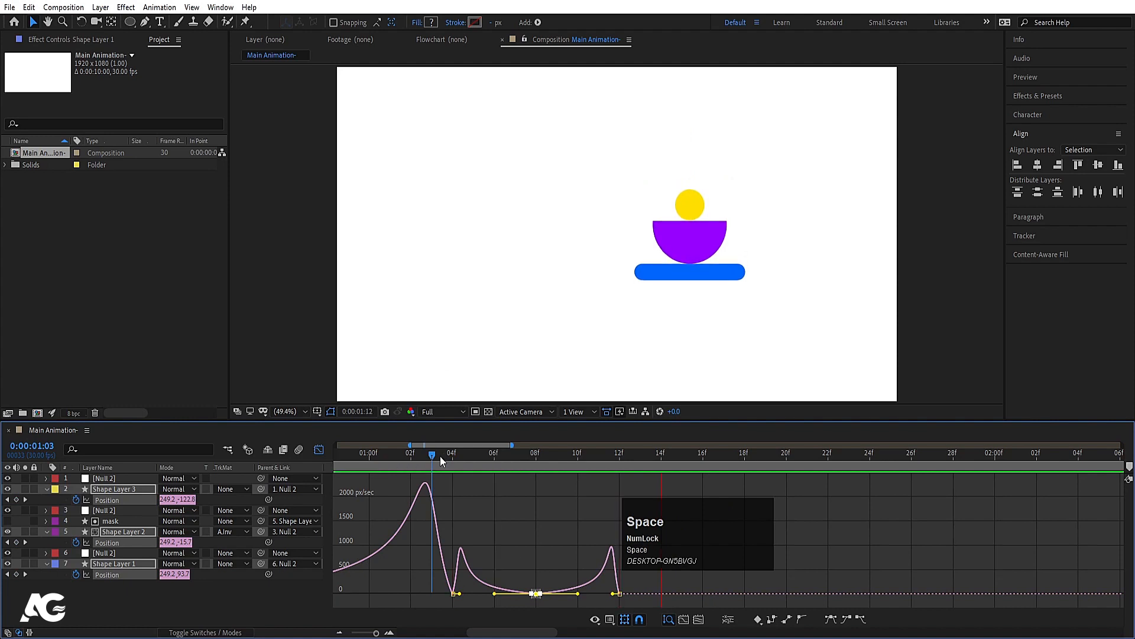
left_click_drag(440, 456, 232, 474)
key("space")
key("space")
left_click(318, 450)
key("minus")
key("minus")
key("minus")
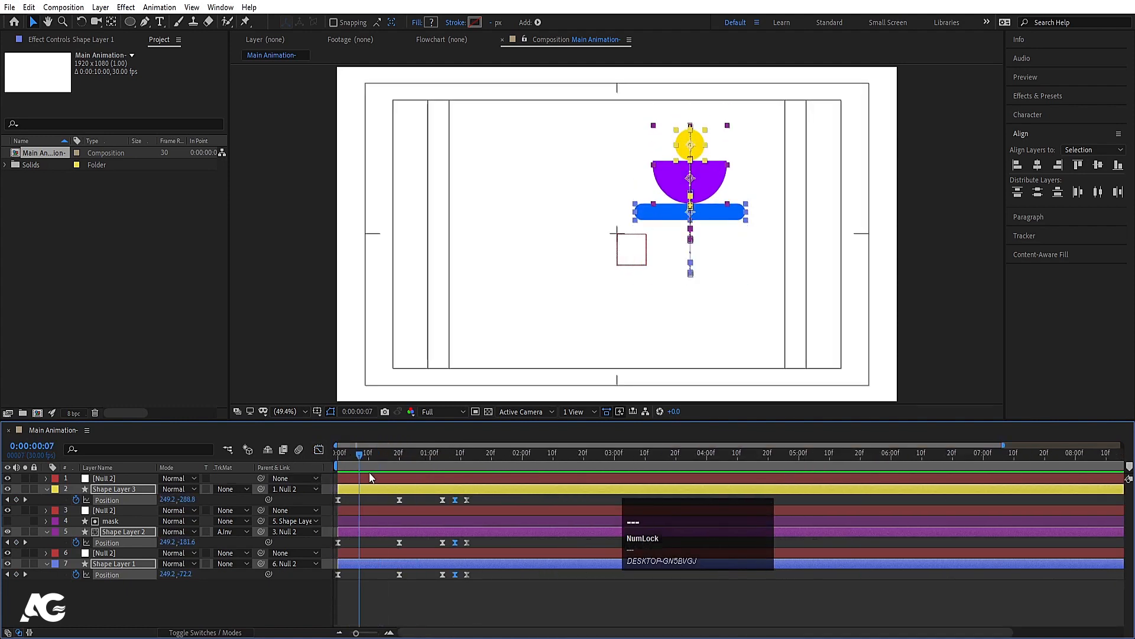
left_click(335, 456)
key("space")
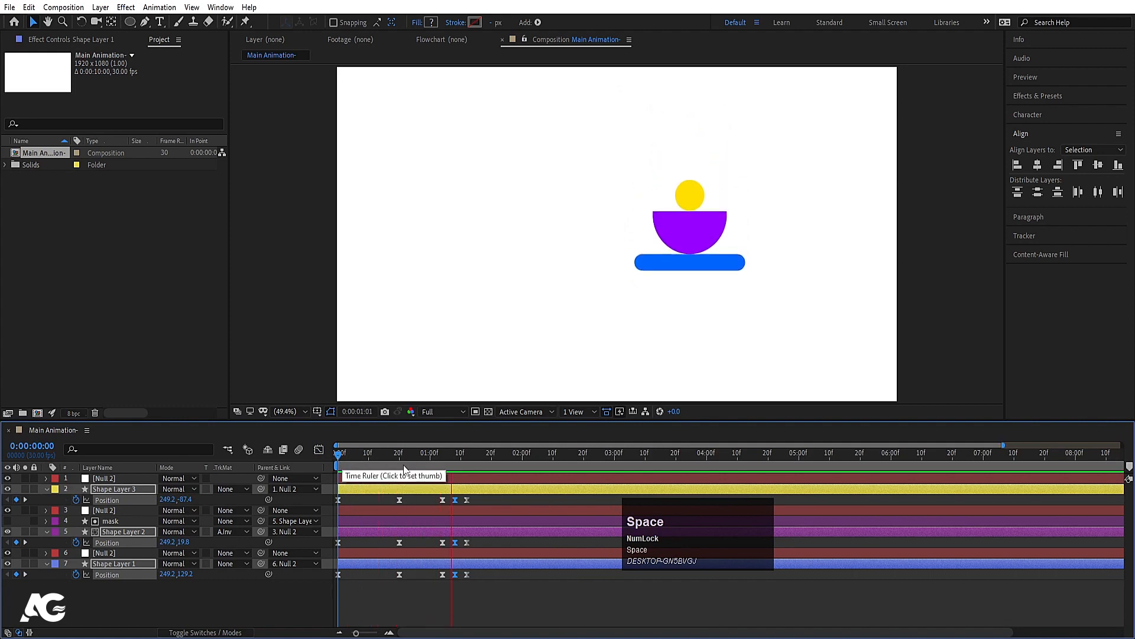
left_click(405, 466)
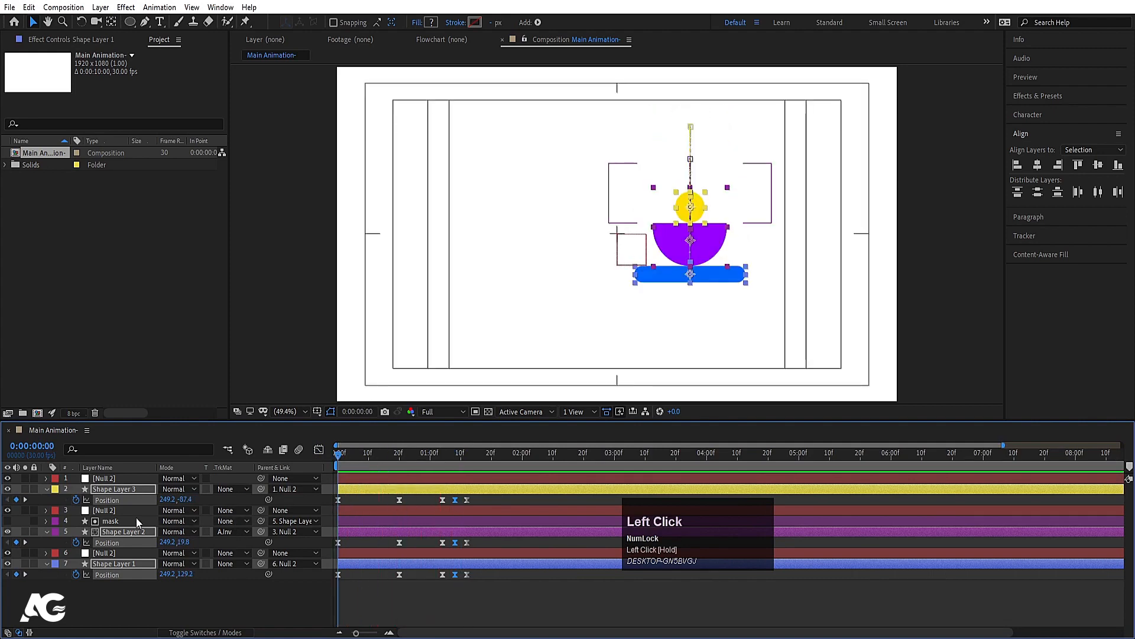
Set starting Rotation keyframes of 0° at 0:00:00:00 on the three shape layers and reveal all their keyframed properties
key("r")
left_click(75, 500)
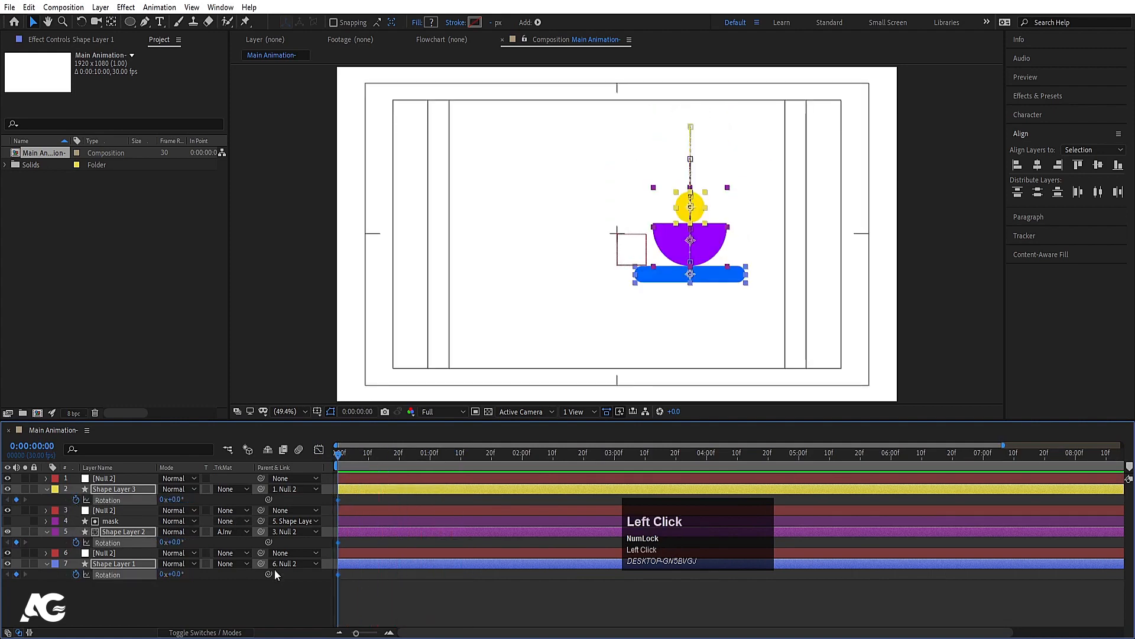
key("u")
Set the Rotation of the three shape layers to one full turn, 1x+0.0°, at 0:00:00:29
key("minus")
left_click_drag(392, 456, 416, 457)
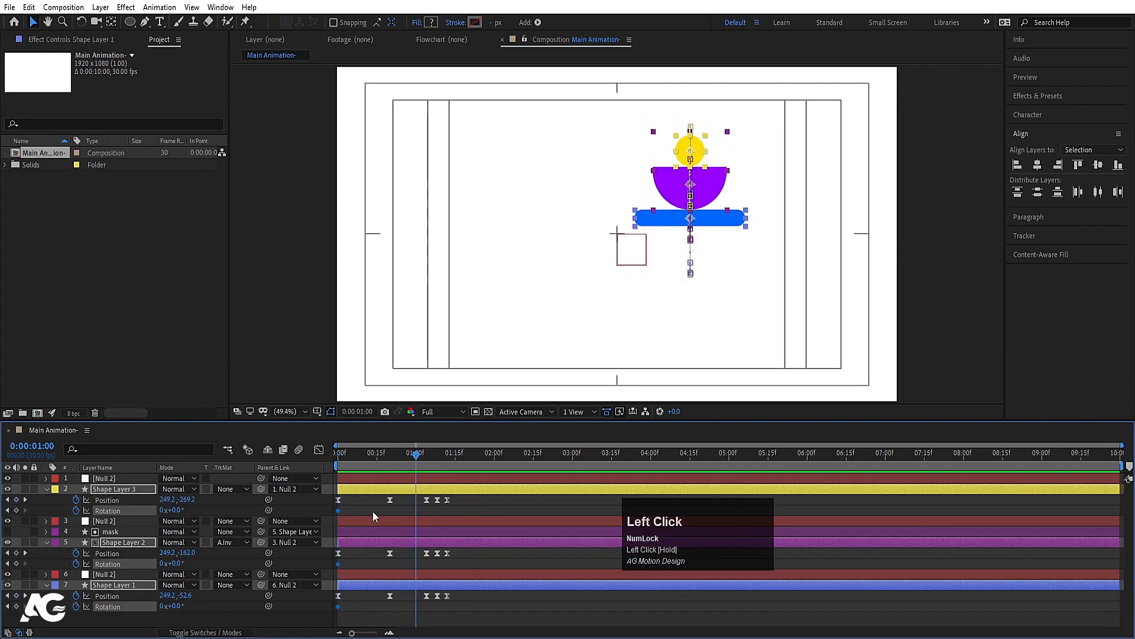
key("k")
key("equal")
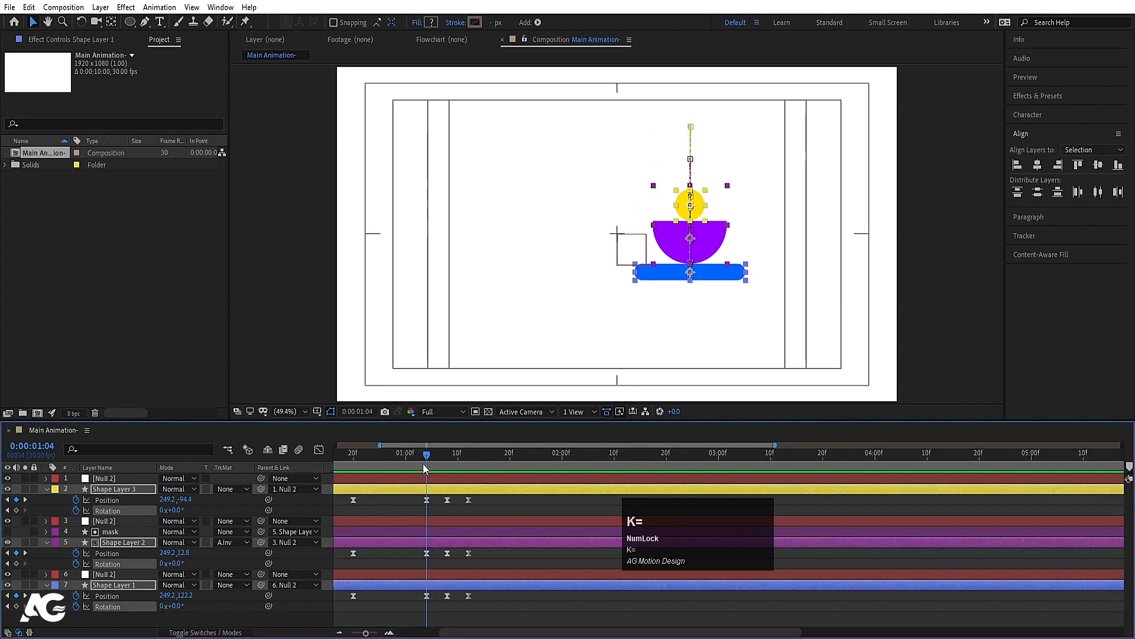
left_click(403, 455)
left_click_drag(405, 456, 376, 484)
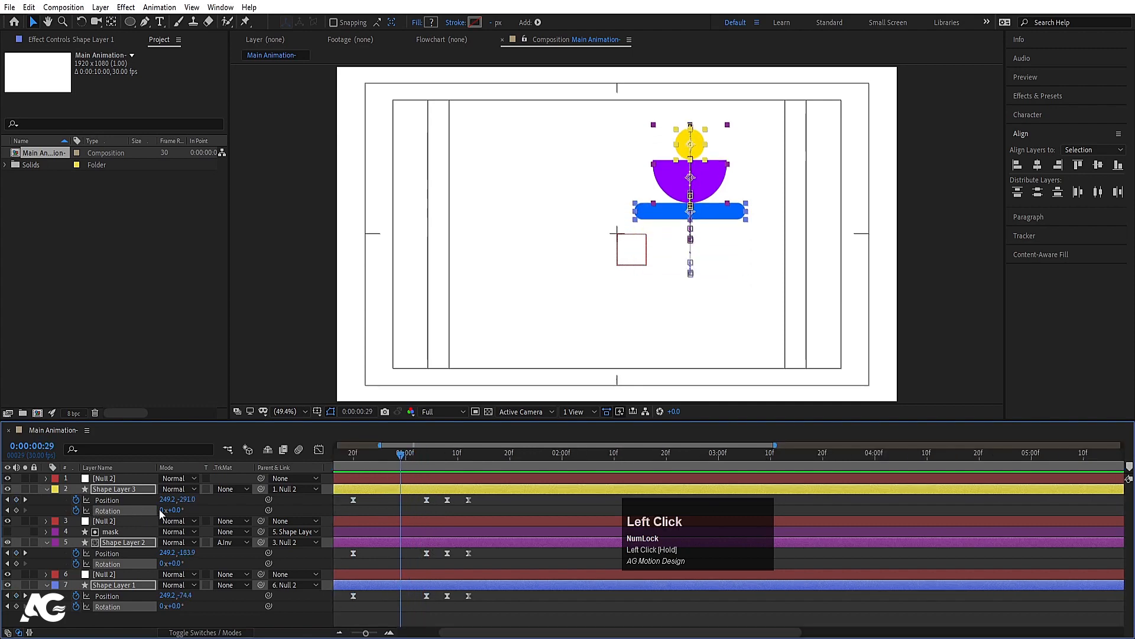
key("Return")
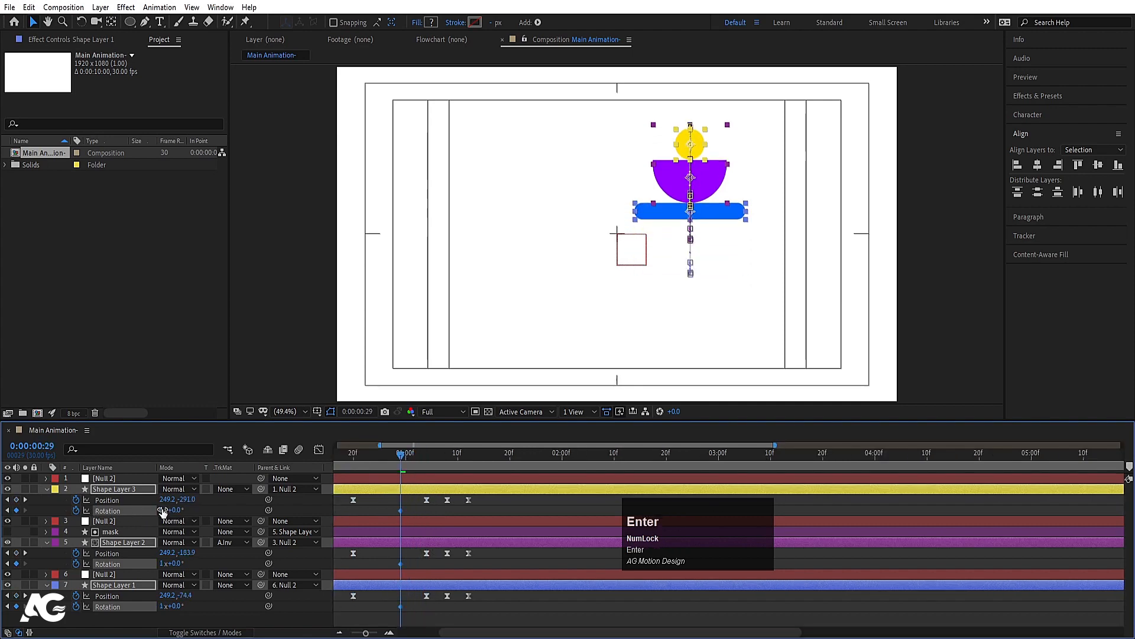
Show Rotation on all layers and apply Easy Ease to the spin's Rotation keyframes on the three shape layers
key("u")
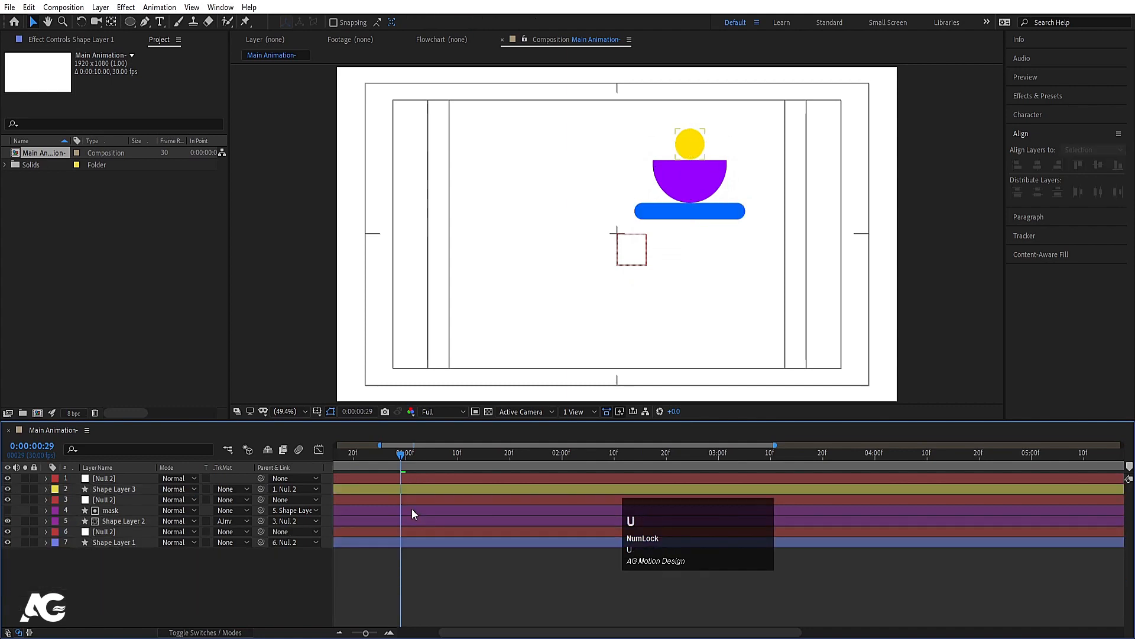
key("r")
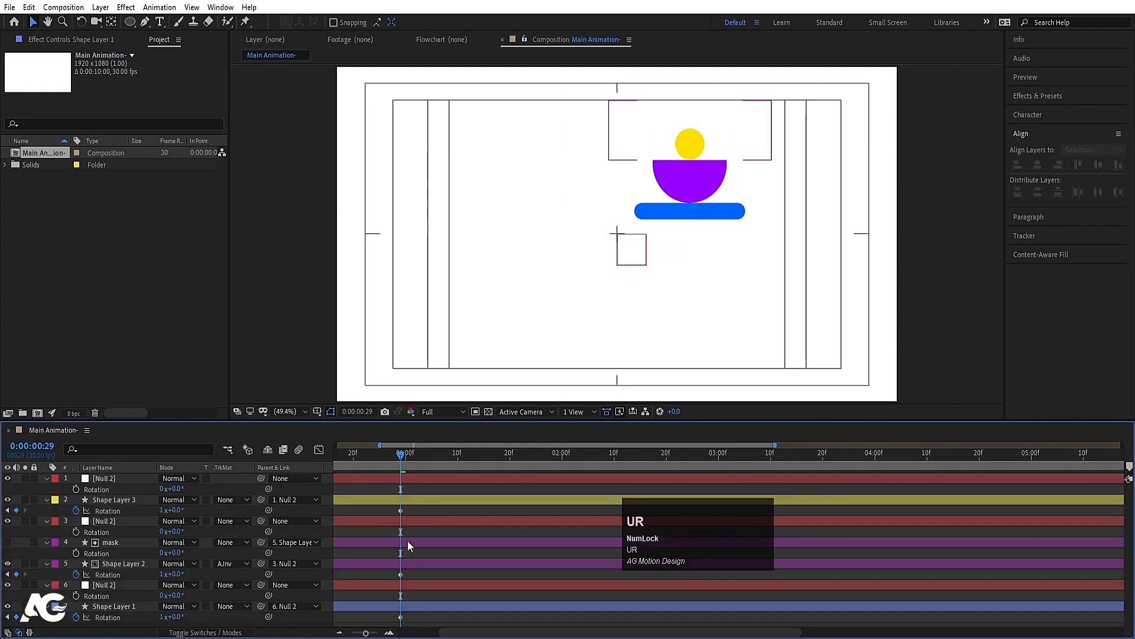
key("minus")
key("minus")
scroll(382, 502, "down", 1)
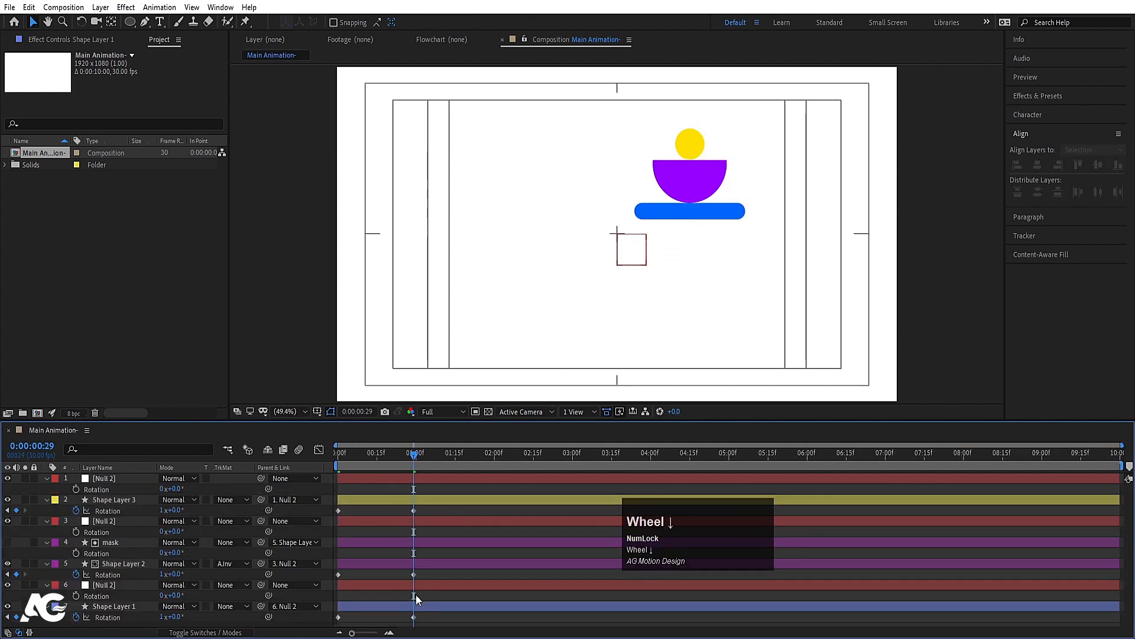
left_click_drag(421, 619, 233, 381)
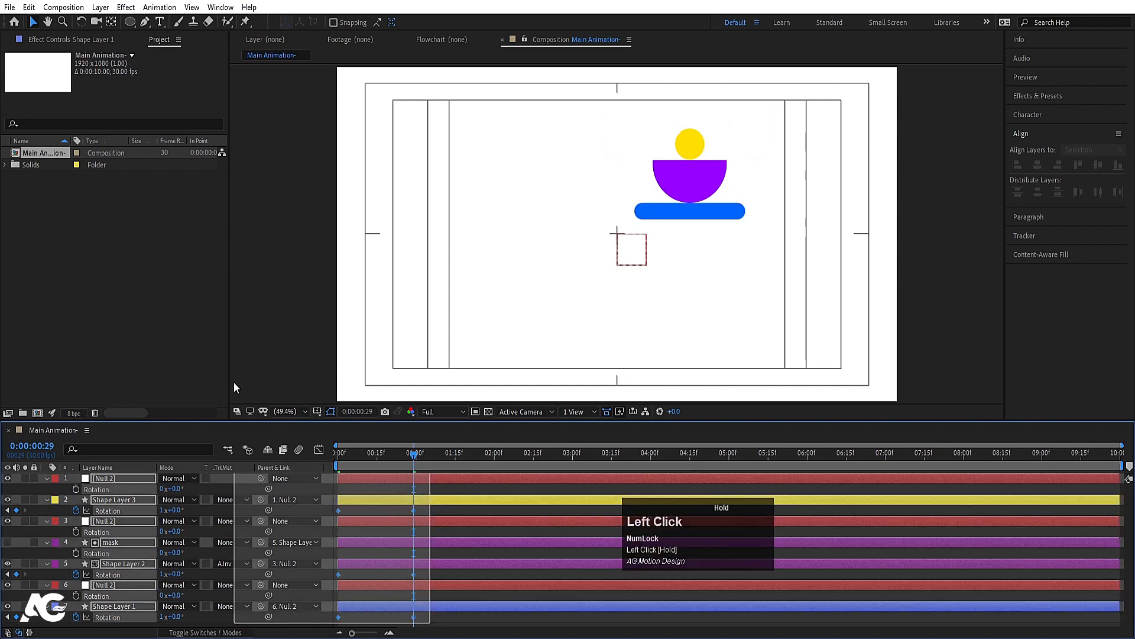
key("F9")
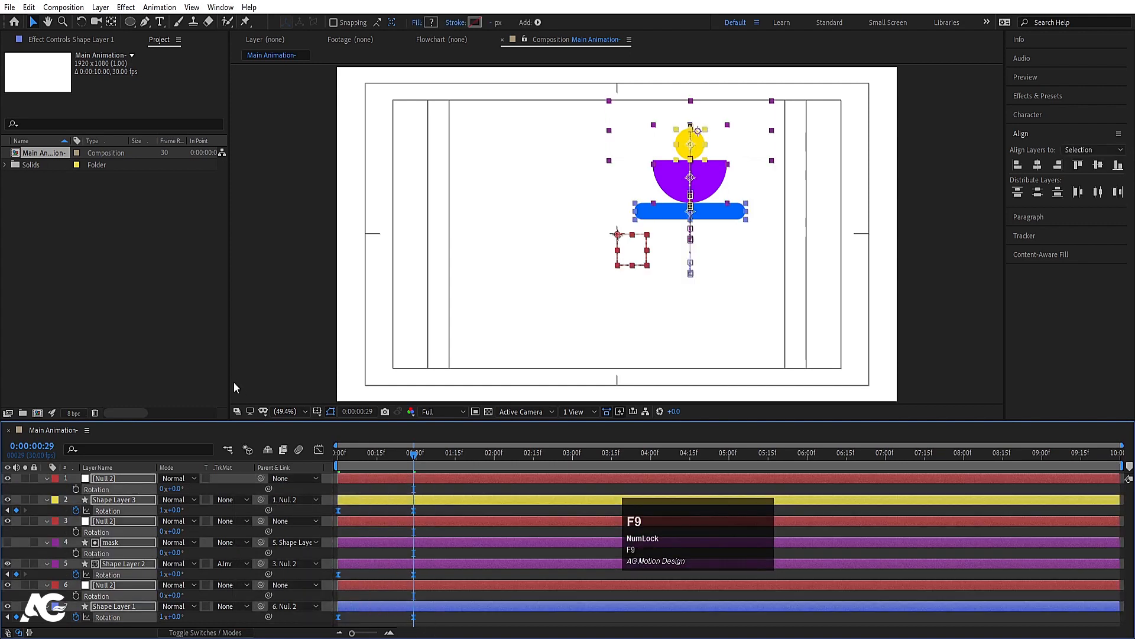
Reshape the spin's speed graph into a sharp peak midway between its Rotation keyframes and preview it from the start
left_click(318, 450)
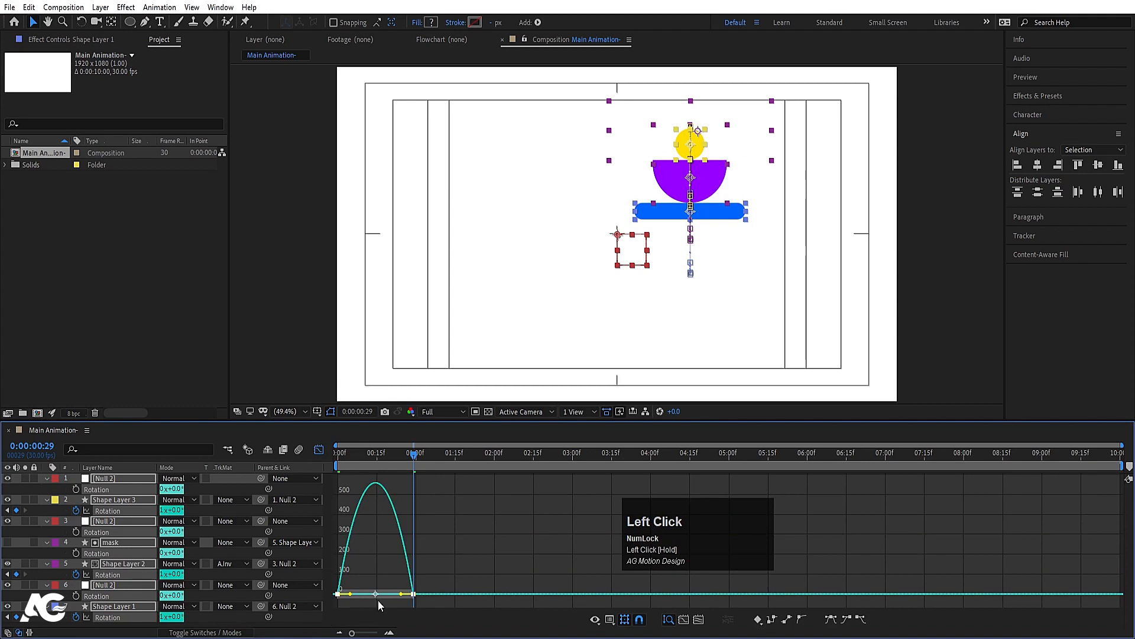
left_click_drag(401, 594, 368, 594)
left_click(337, 455)
key("space")
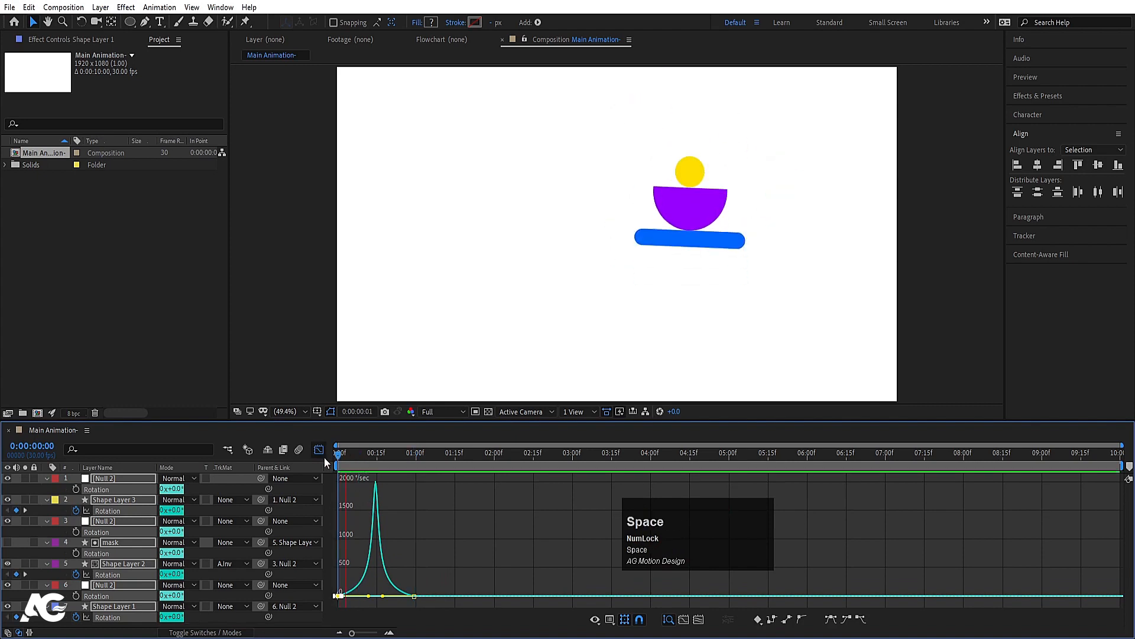
key("space")
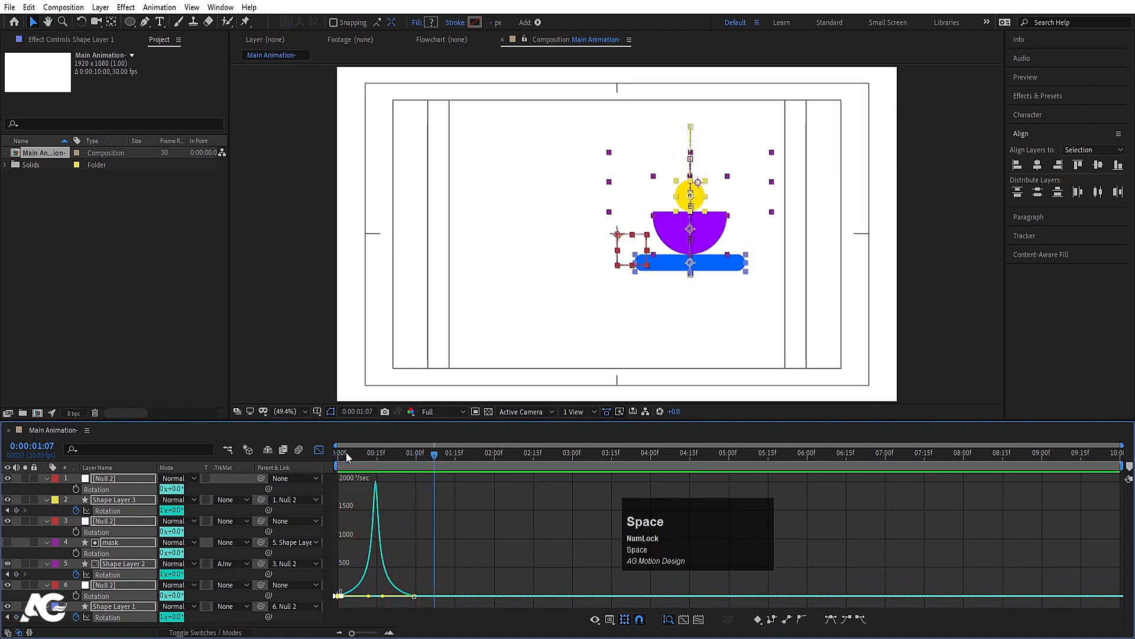
left_click(341, 454)
left_click(319, 450)
Add 0° Rotation keyframes on the three null layers at 0:00:00:00 and 0:00:00:20
left_click(343, 526)
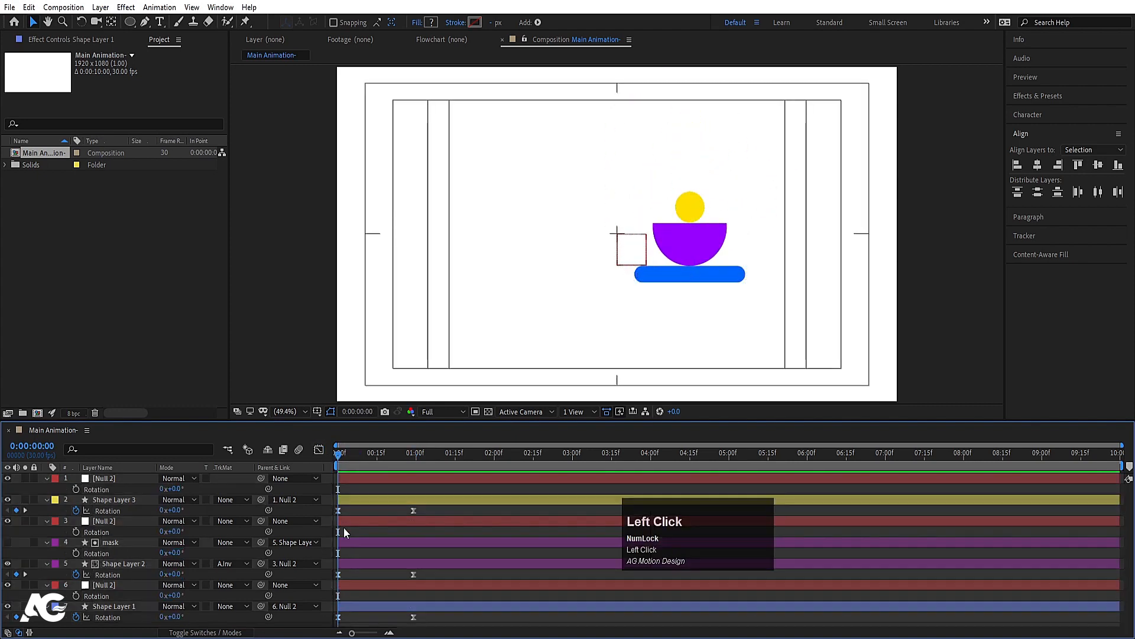
key("u")
key("u")
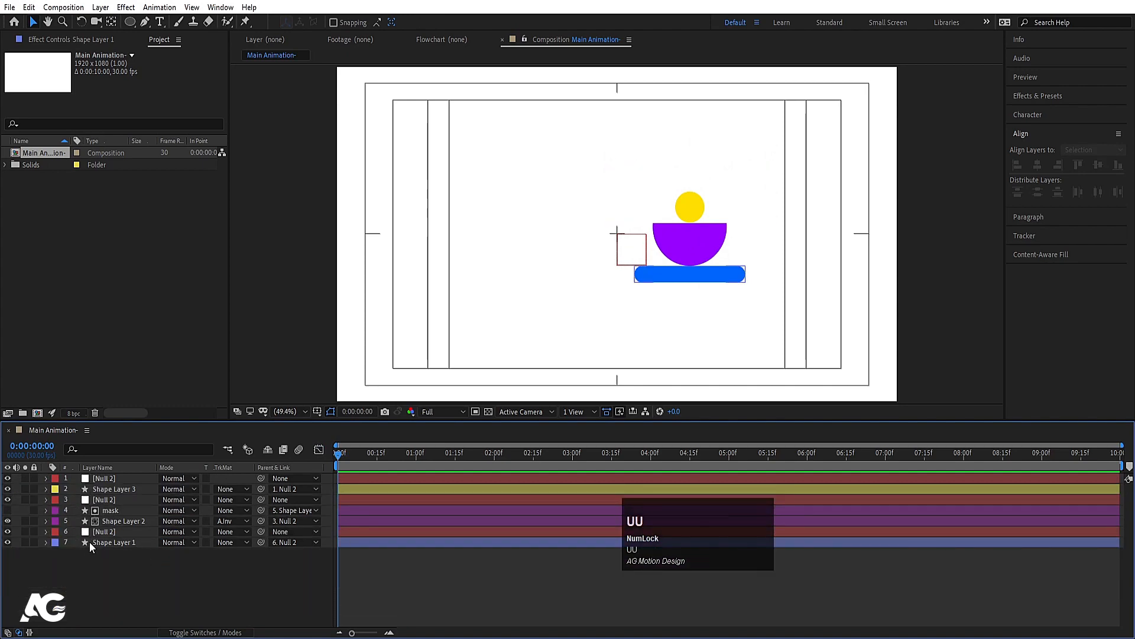
left_click(104, 531)
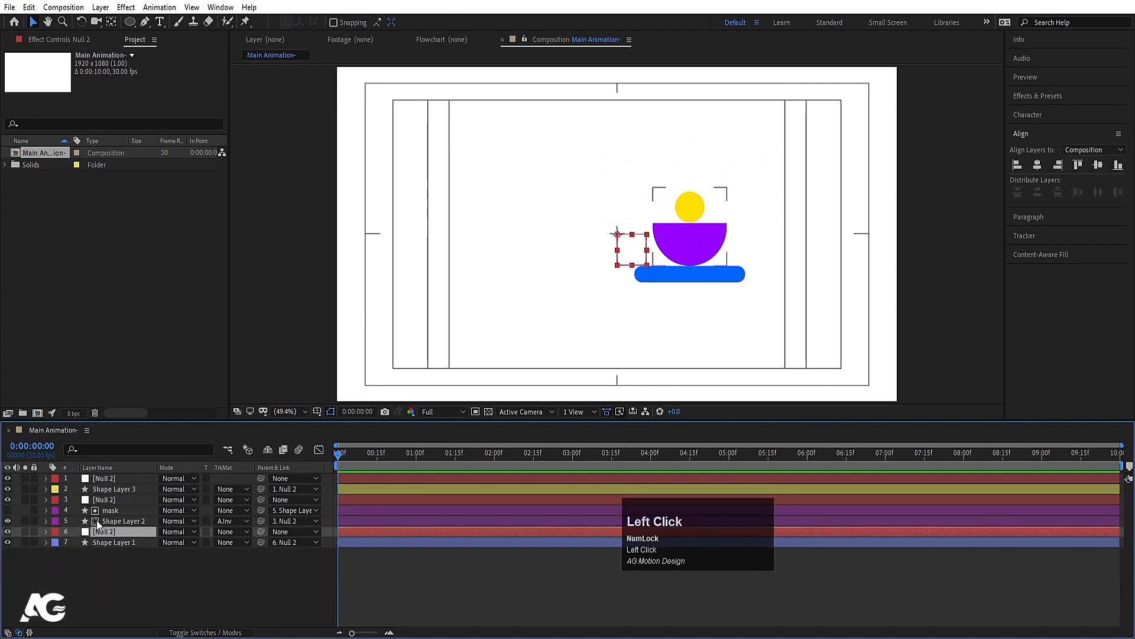
left_click(111, 499, "ctrl")
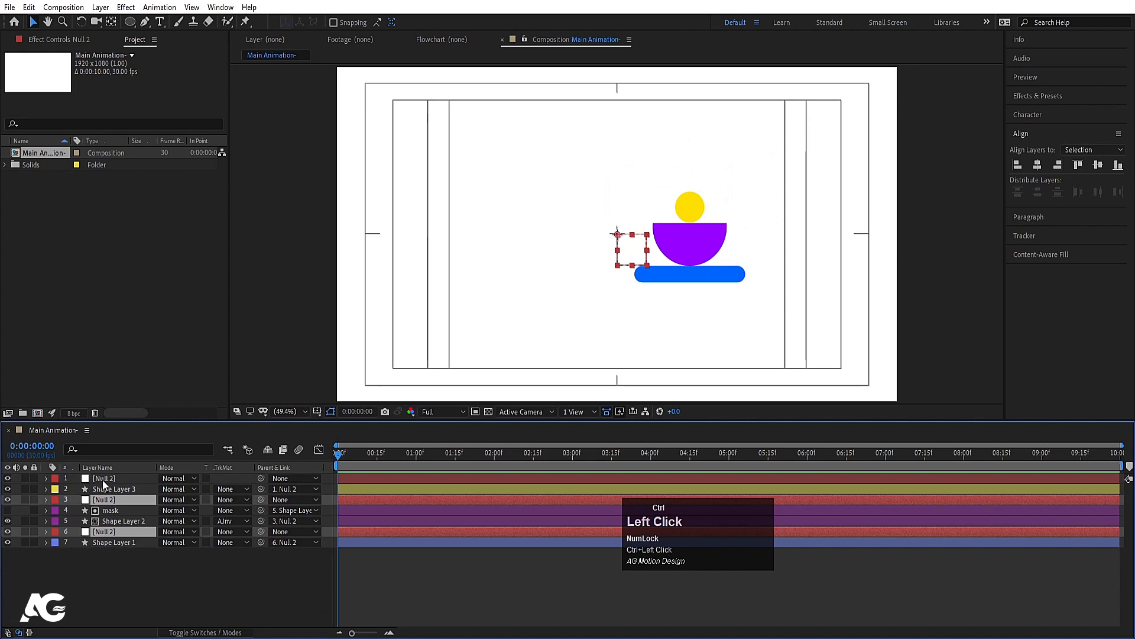
left_click(103, 480, "ctrl")
key("r")
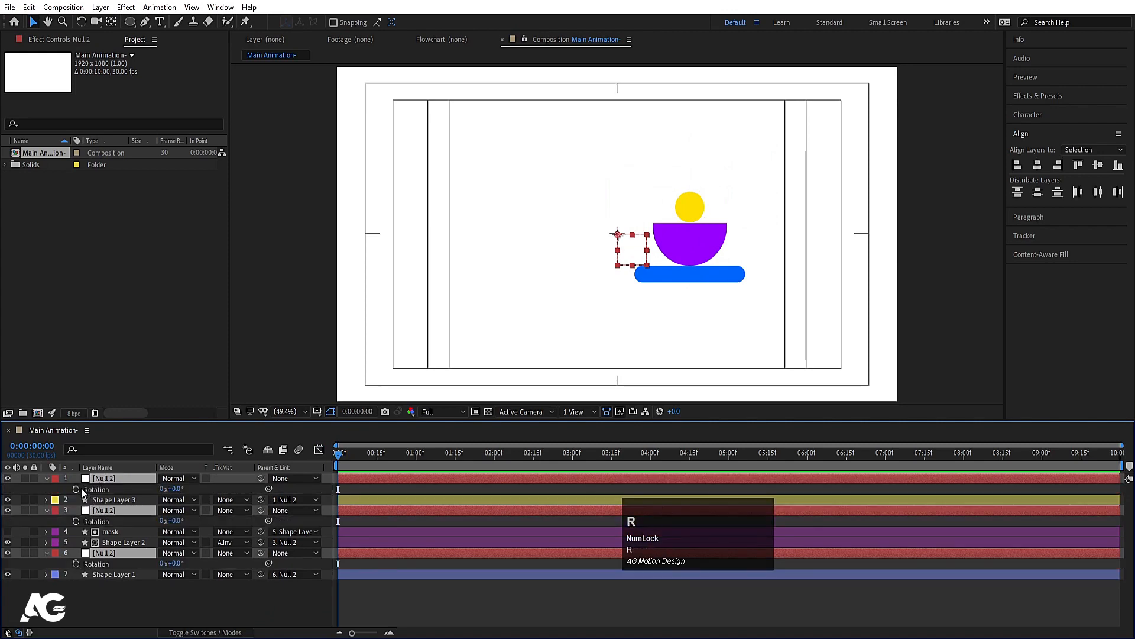
left_click(77, 489)
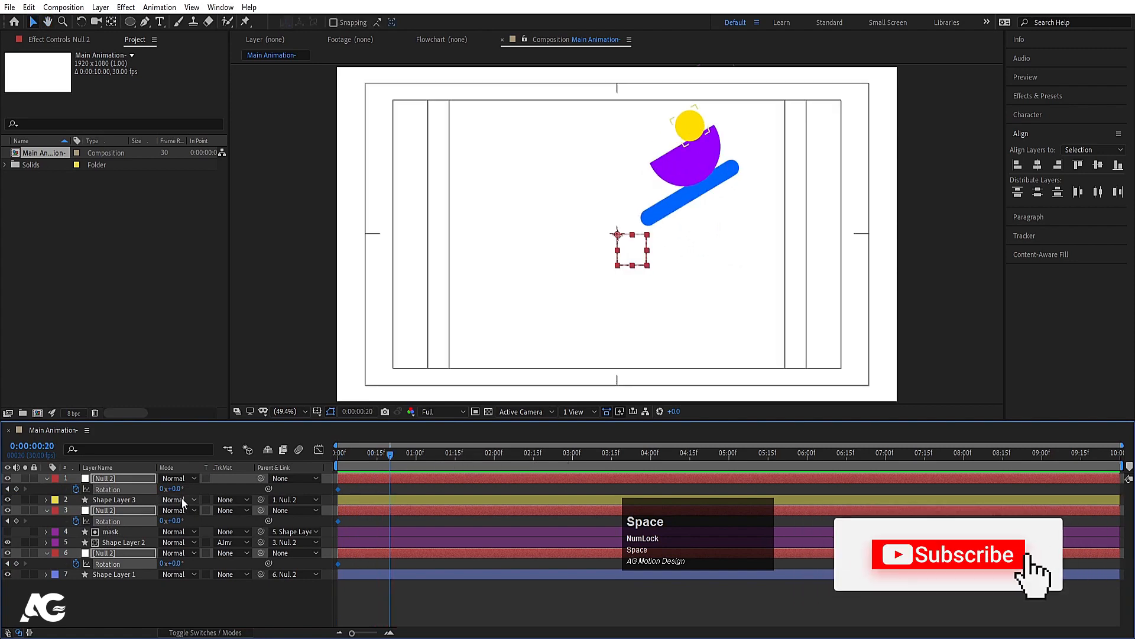
left_click(17, 489)
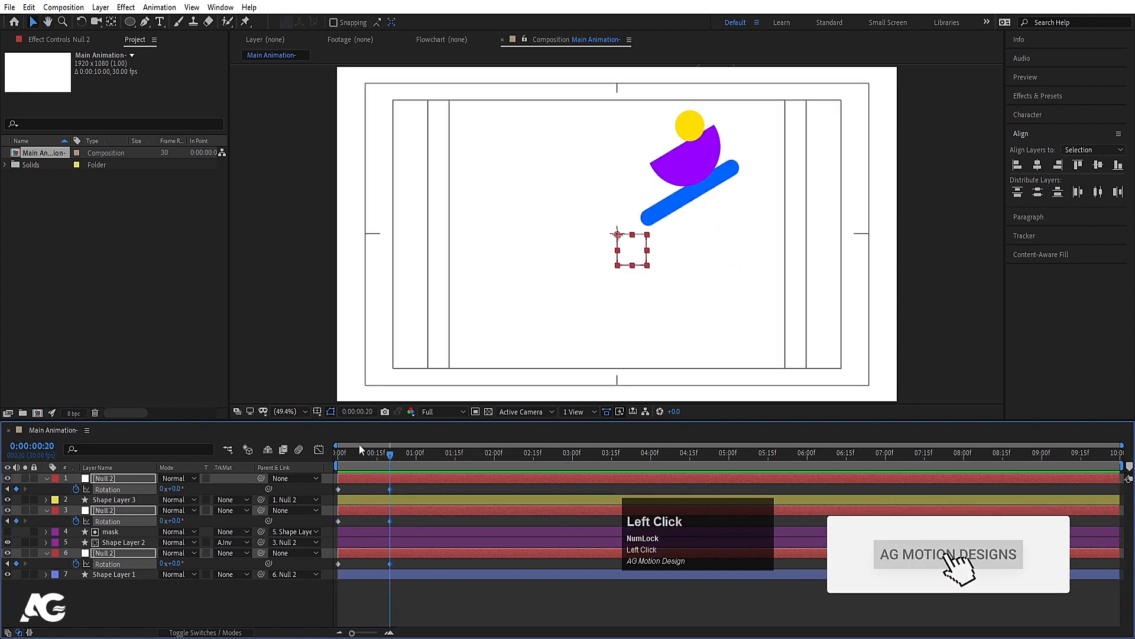
Set the Rotation of the three nulls to 205° at 0:00:00:00 and preview the swing-in
left_click_drag(360, 444, 264, 456)
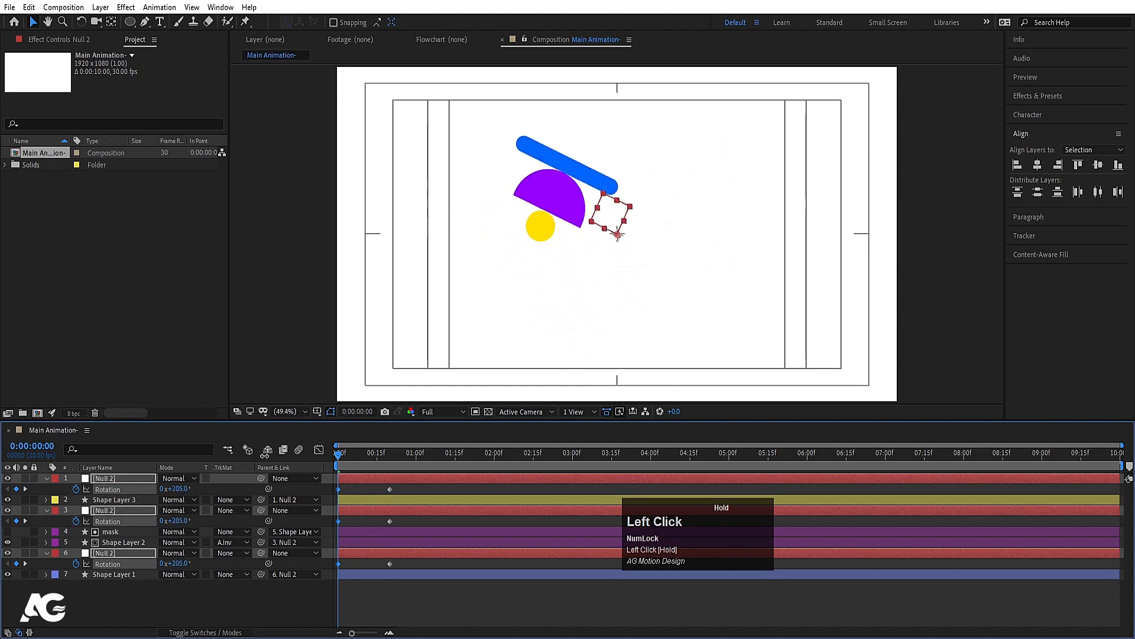
key("space")
key("space")
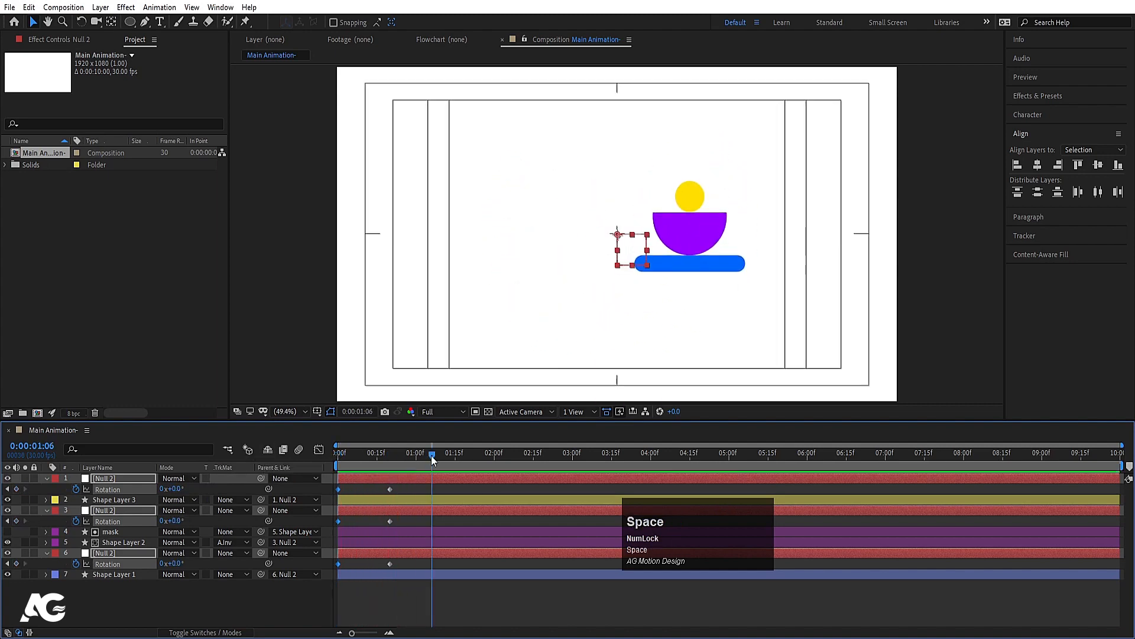
Apply Easy Ease to the start and end Rotation keyframes of the three nulls
left_click(394, 512)
left_click_drag(377, 493, 410, 562)
key("F9")
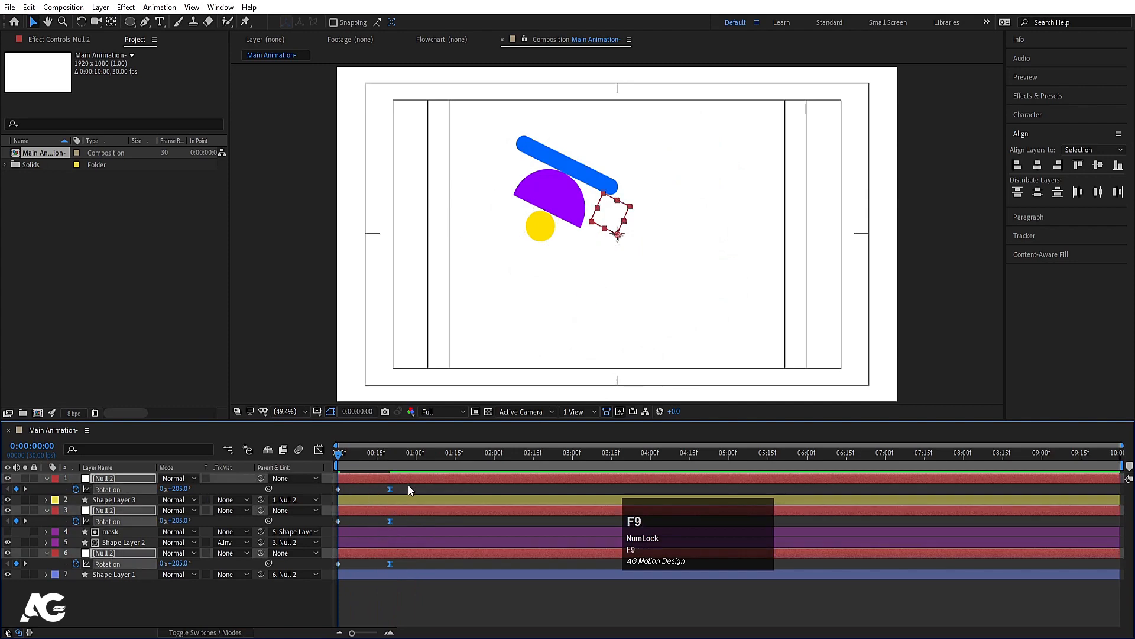
left_click_drag(409, 485, 302, 571)
key("F9")
Add 100% Scale keyframes on the three nulls at 0:00:00:00 and reveal all their keyframed properties
key("s")
left_click(76, 489)
left_click(76, 521)
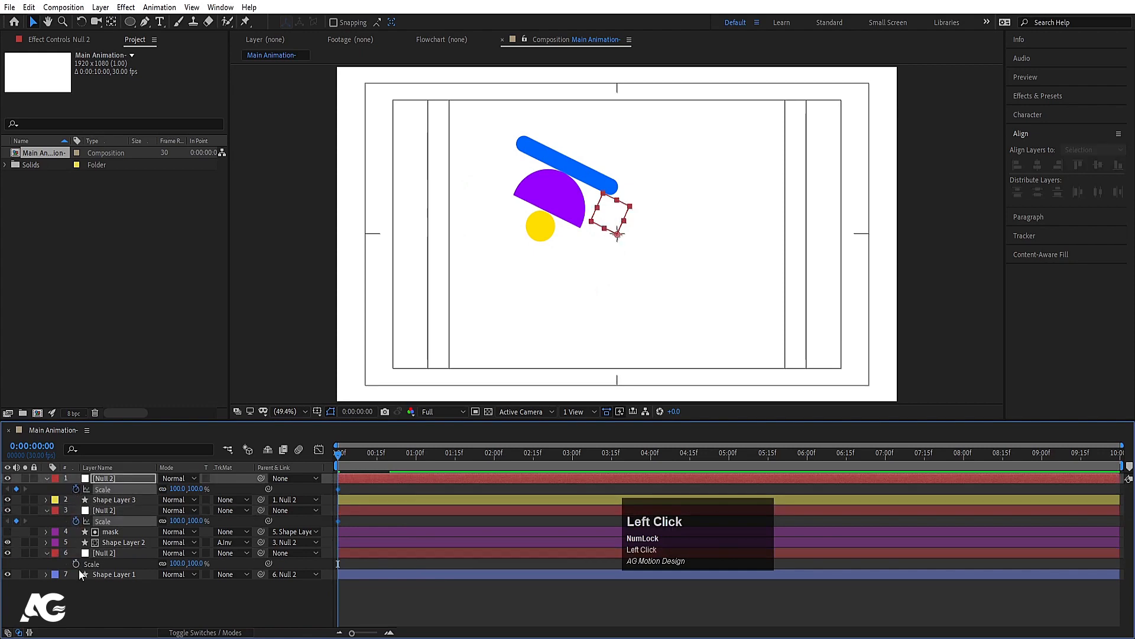
left_click(76, 564)
key("u")
key("u")
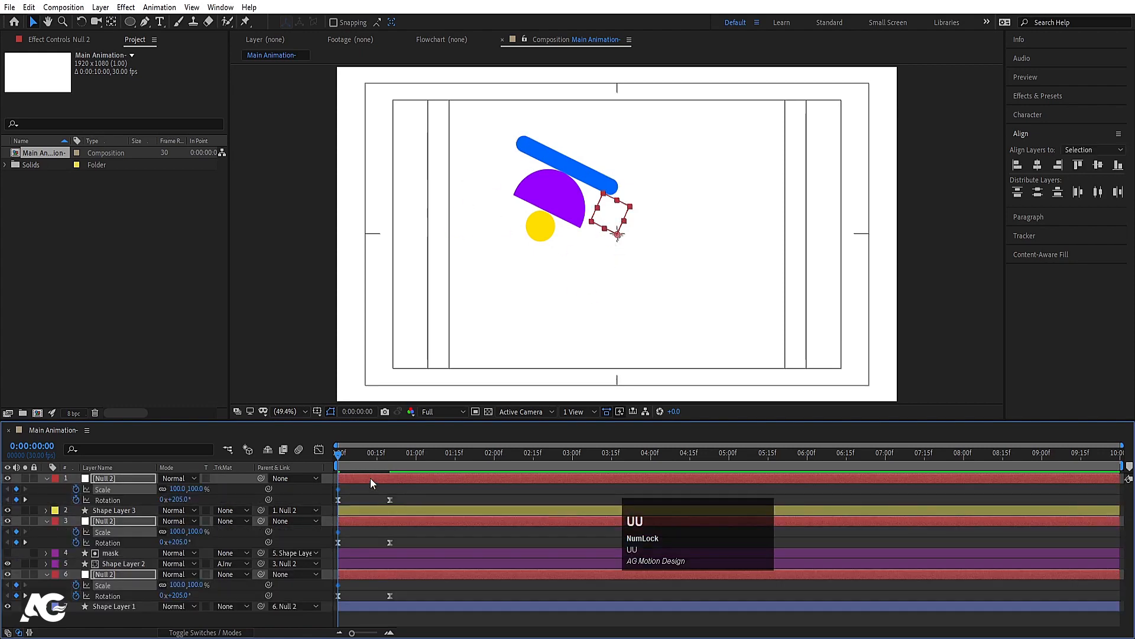
Add 100% Scale keyframes on the nulls at 0:00:00:20 and set their Scale at 0:00:00:00 to 0%
left_click_drag(363, 463, 379, 463)
key("k")
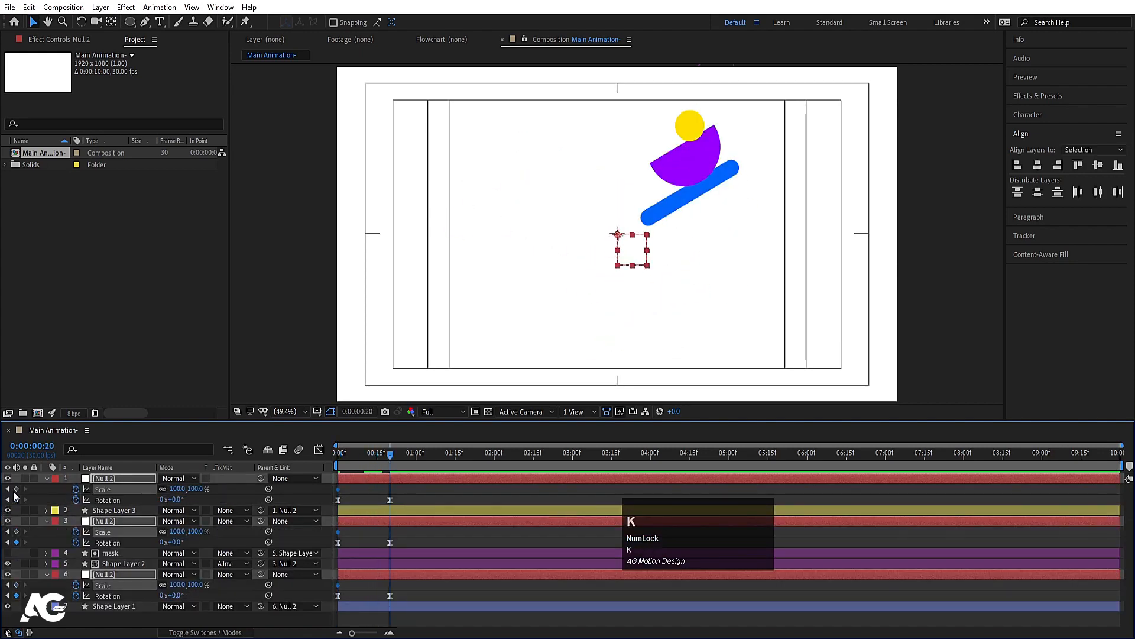
key("j")
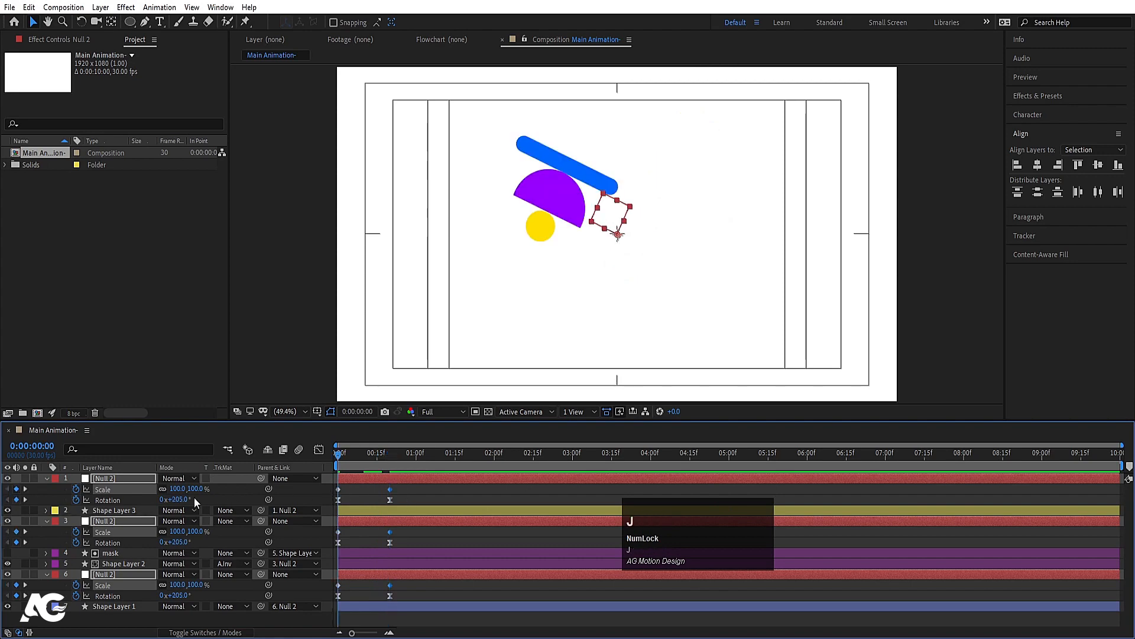
key("Return")
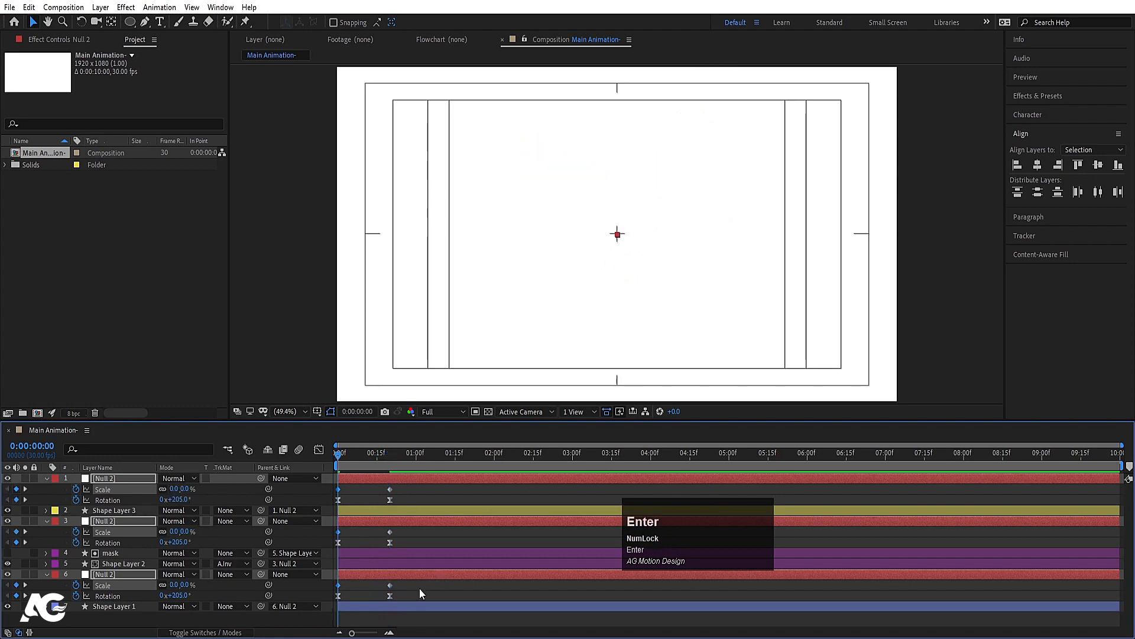
Easy-ease the nulls' Scale and Rotation keyframes and reshape their speed graph to peak early and slow gradually toward 0:00:00:20
left_click_drag(420, 591, 292, 467)
key("F9")
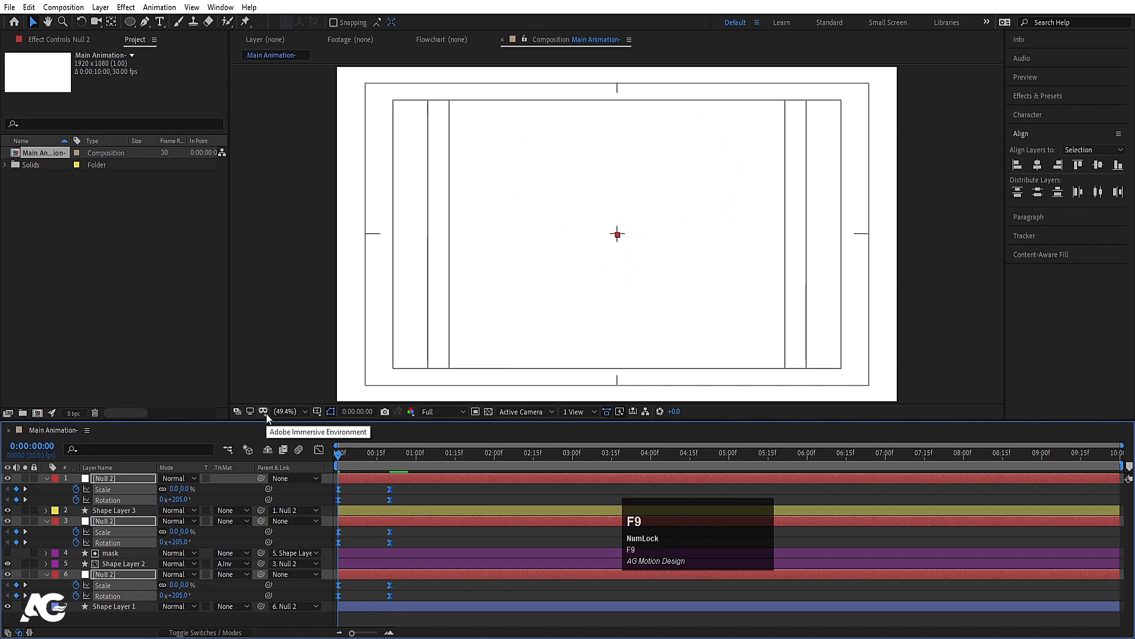
key("=")
left_click(320, 449)
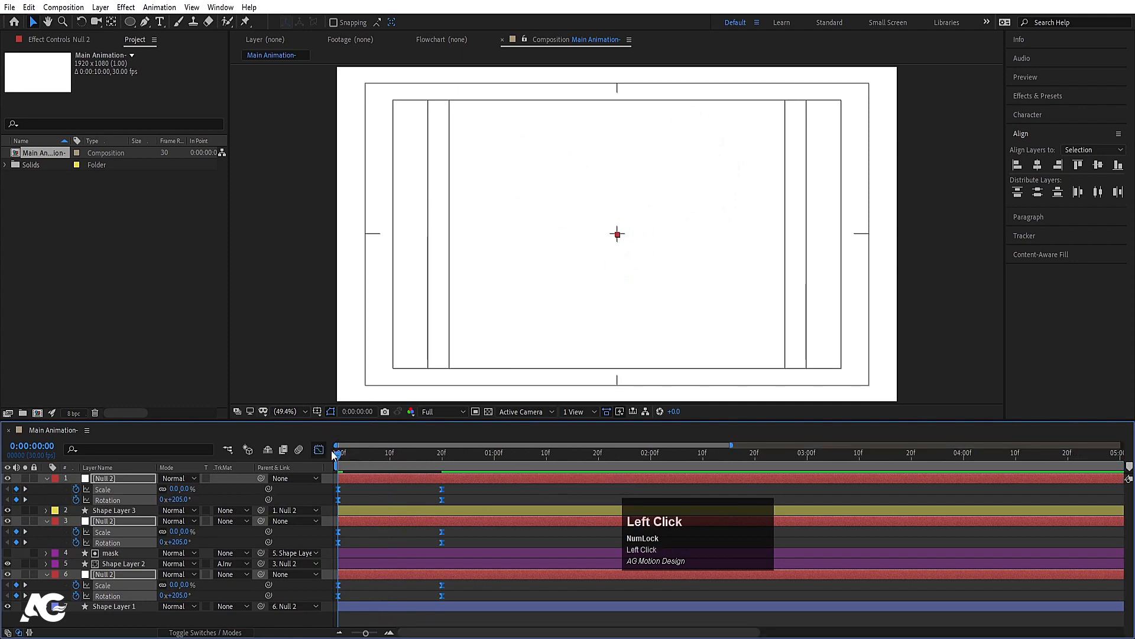
left_click_drag(477, 534, 389, 521)
Preview the scale-up and swing-in entrance together with the jump, and return to the start of the composition
key("space")
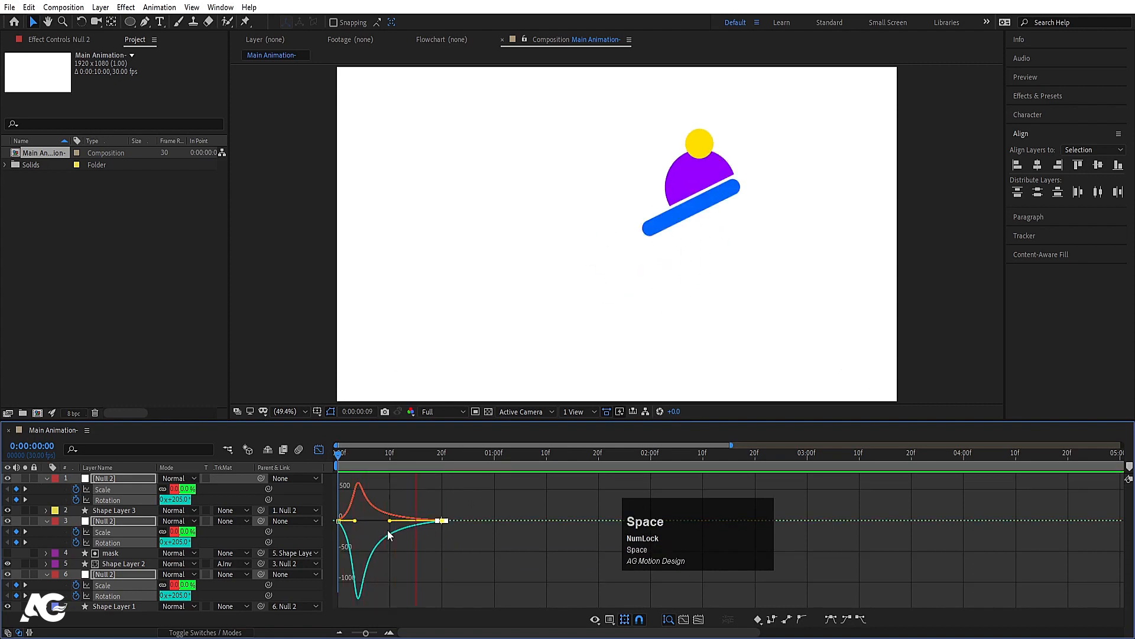
key("space")
left_click(319, 450)
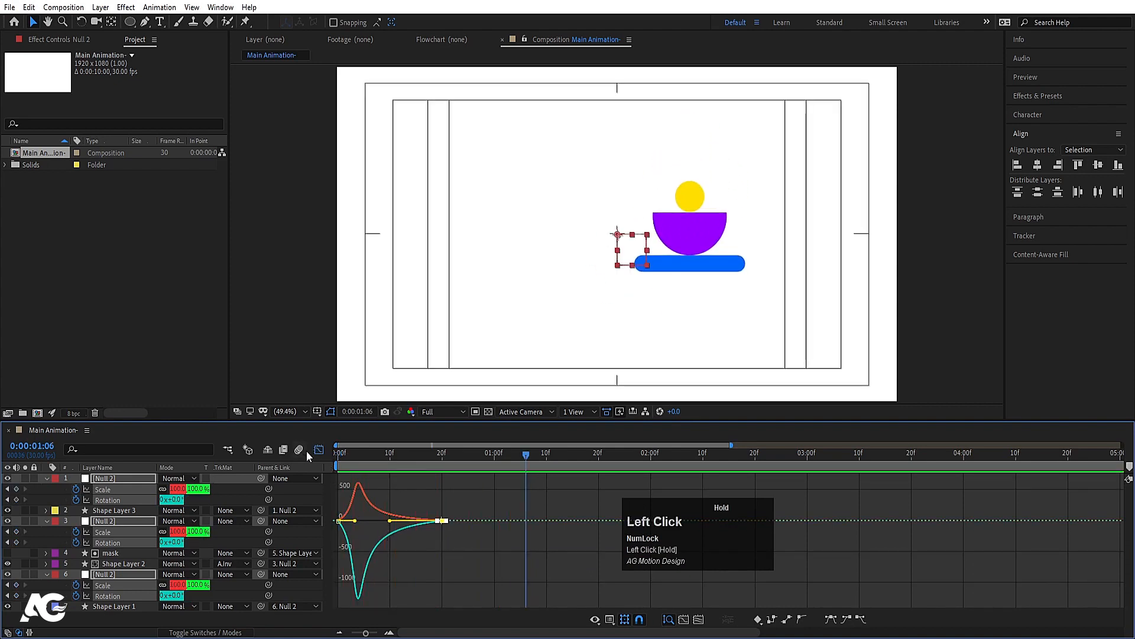
key("space")
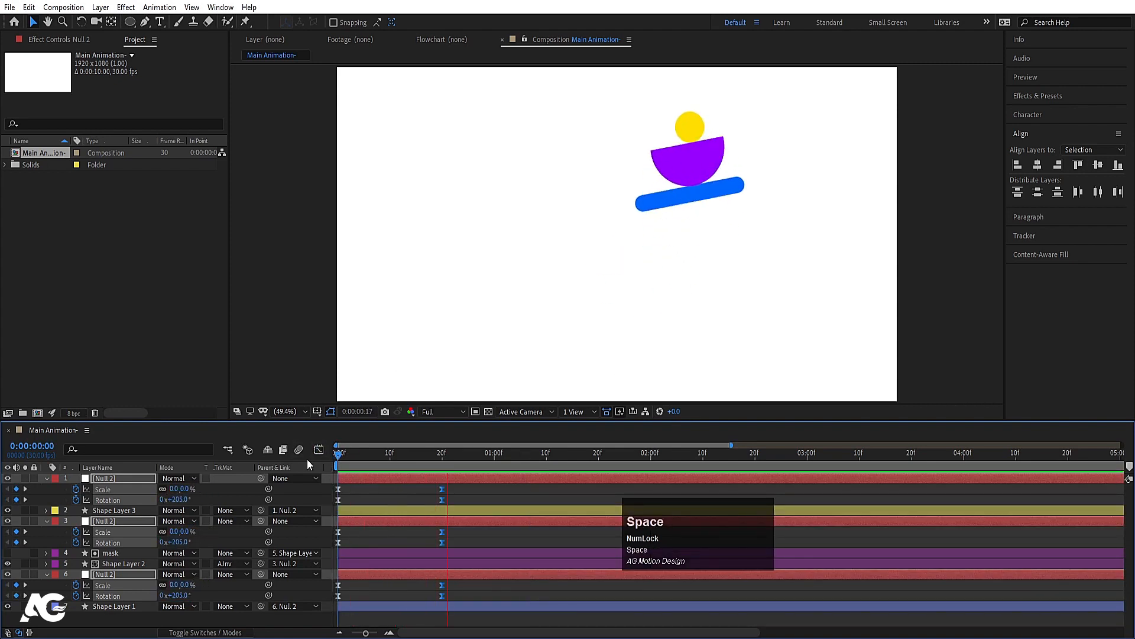
key("space")
left_click_drag(407, 456, 186, 485)
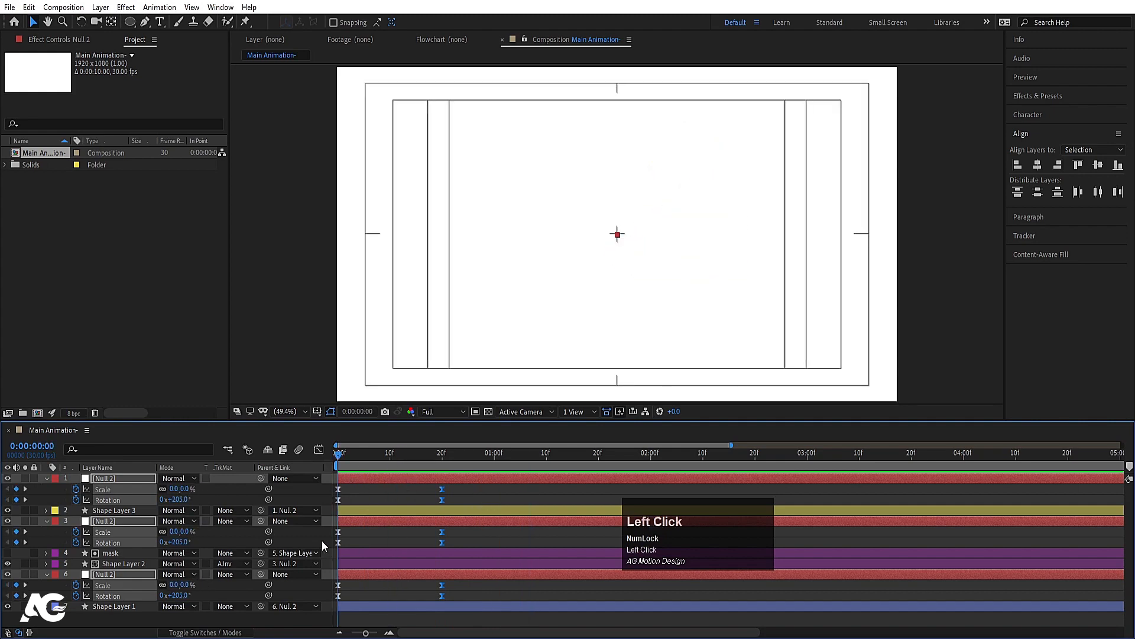
Pre-compose Shape Layer 1 with its parent null into a new composition named 3
left_click(345, 540)
key("u")
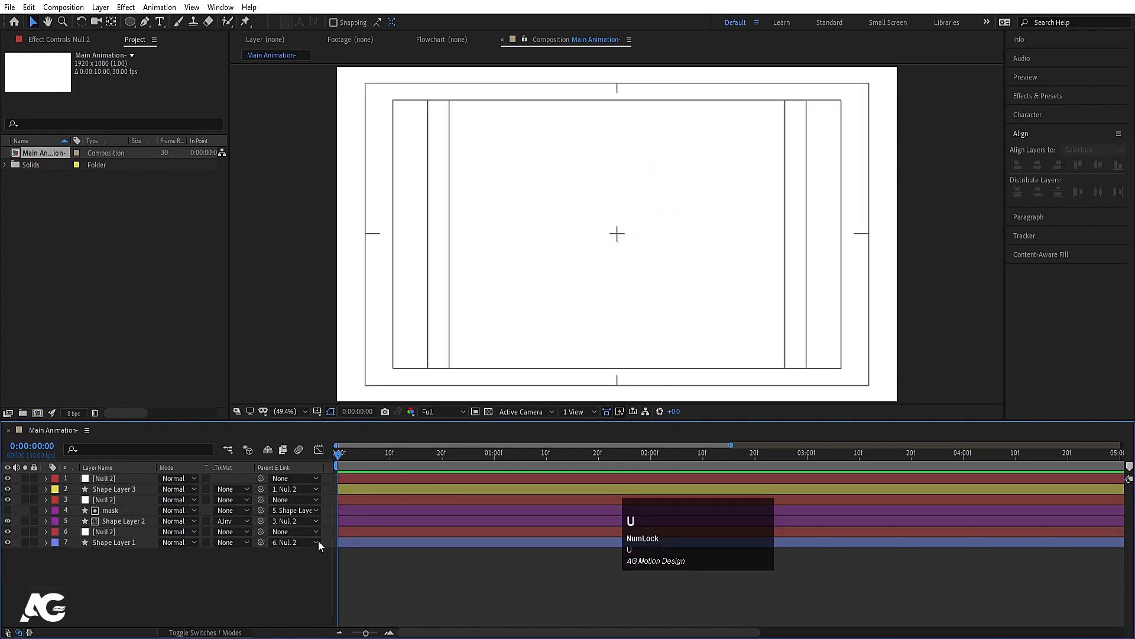
left_click(101, 544)
left_click(100, 531, "shift")
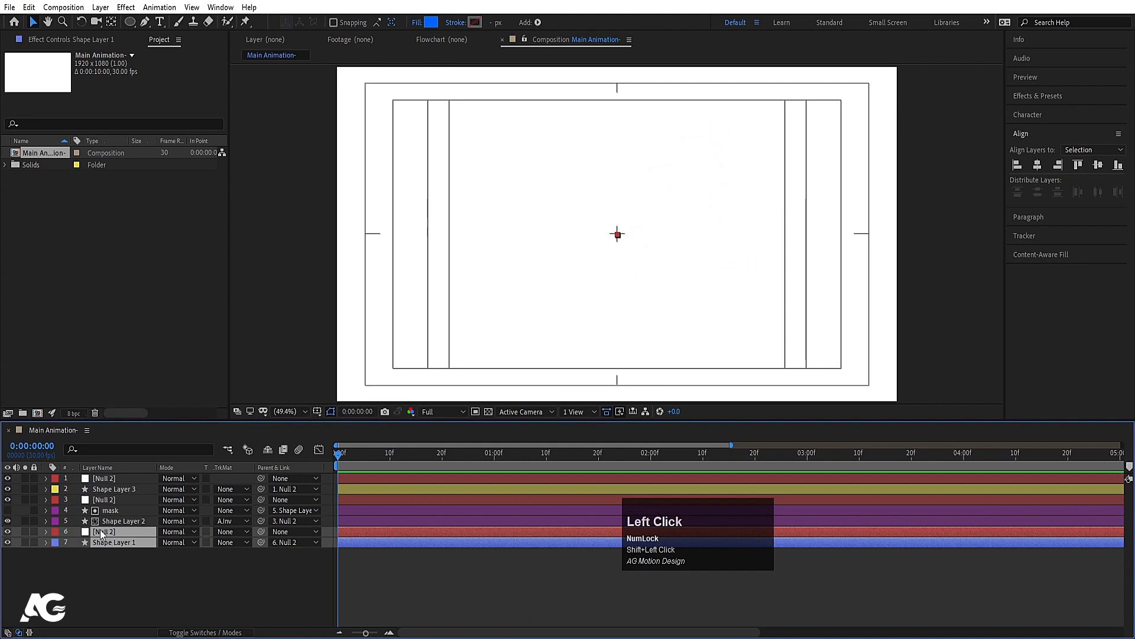
key("ctrl+shift+c")
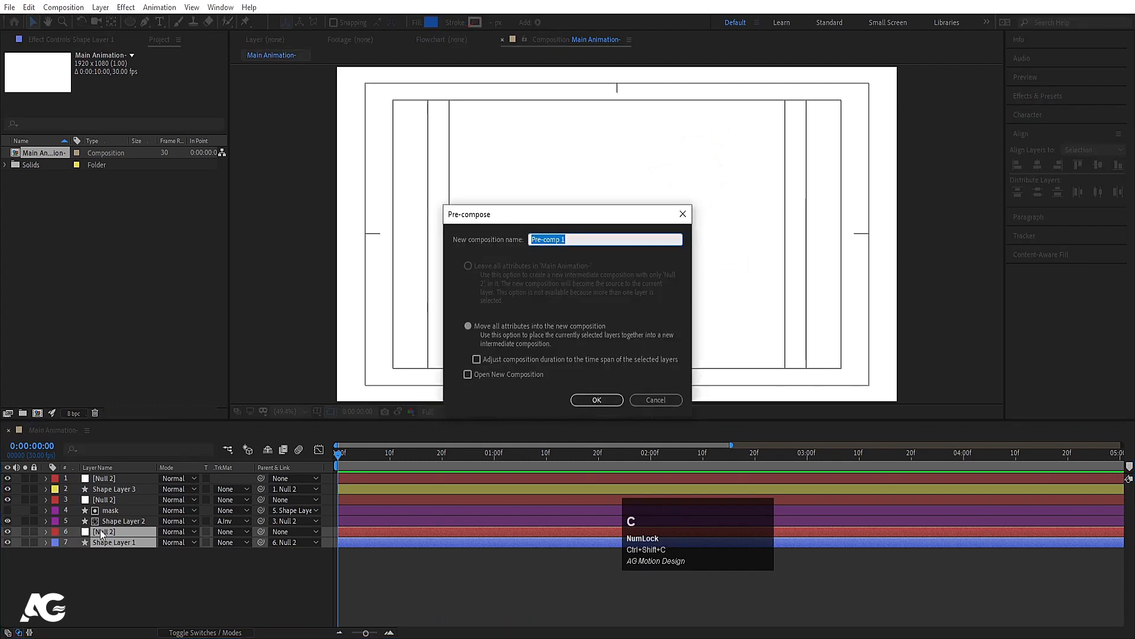
type("3")
key("Return")
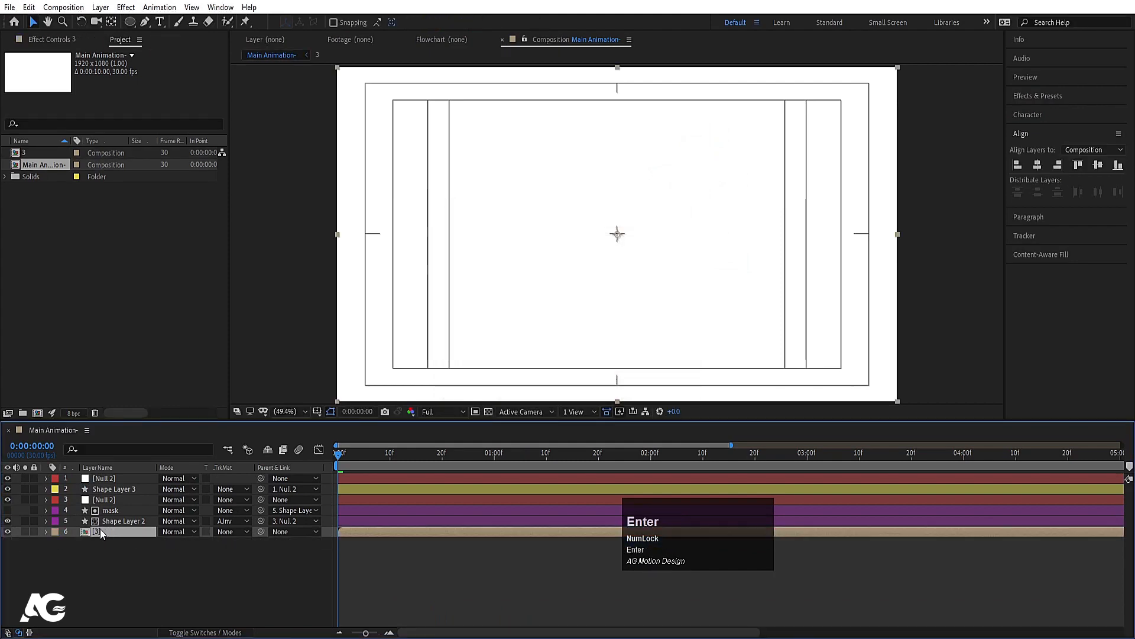
Pre-compose Shape Layer 2, the mask layer and their null into a new composition named 2
left_click(101, 524)
left_click(105, 513, "ctrl")
left_click(105, 503, "ctrl")
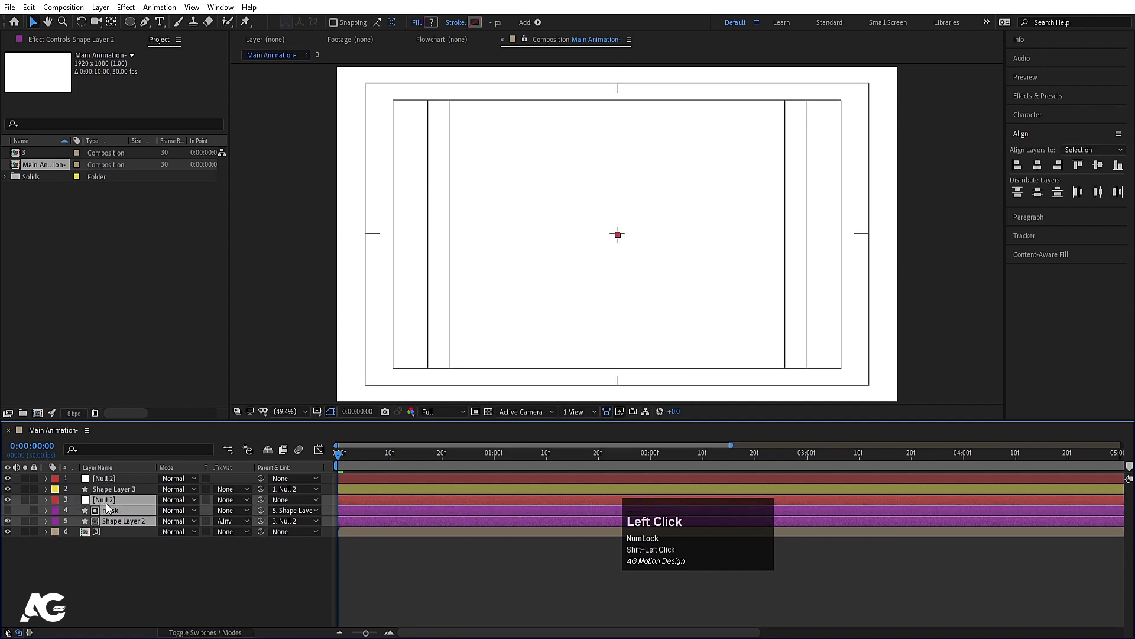
key("ctrl+shift+c")
type("2")
key("Return")
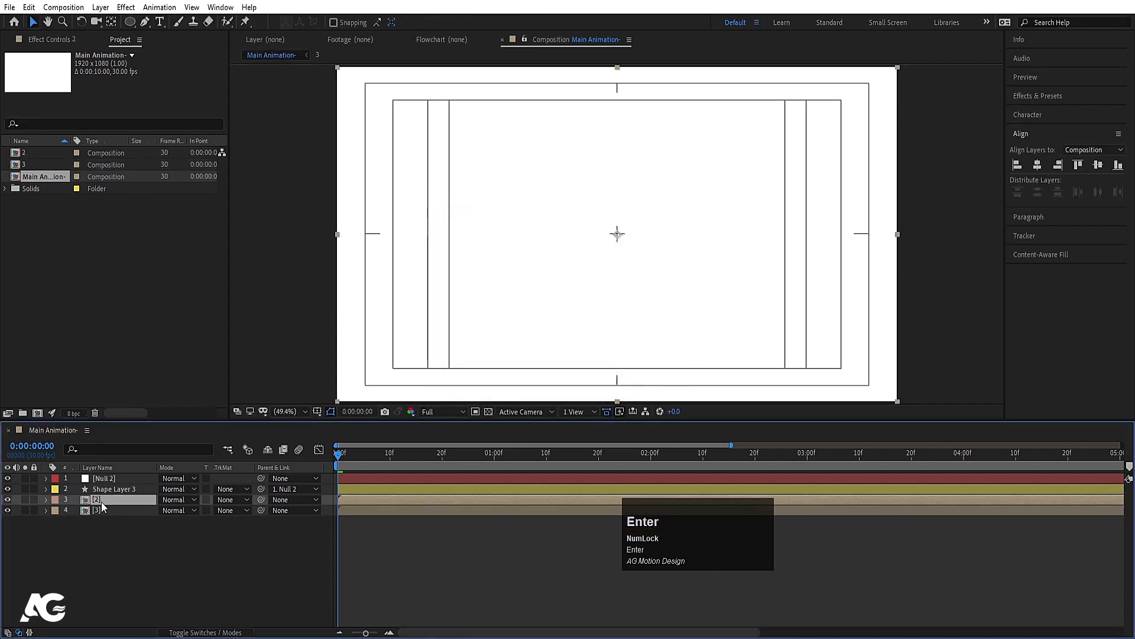
Pre-compose Shape Layer 3 with its parent null into a new composition named 1
left_click(104, 492)
left_click(103, 481, "shift")
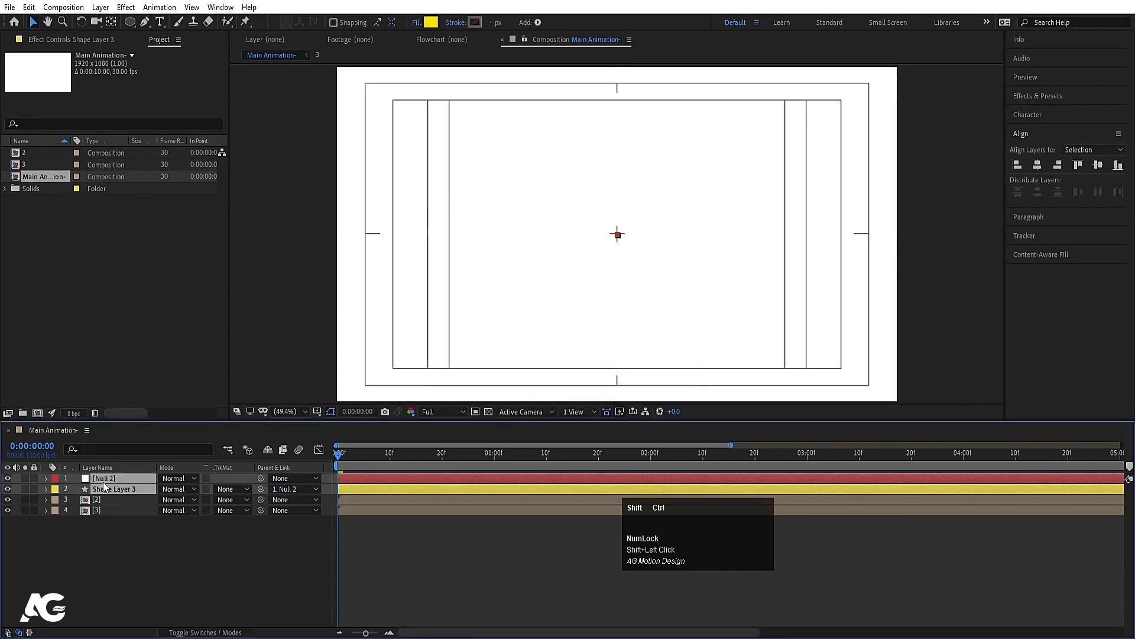
key("ctrl+shift+c")
type("1")
key("Return")
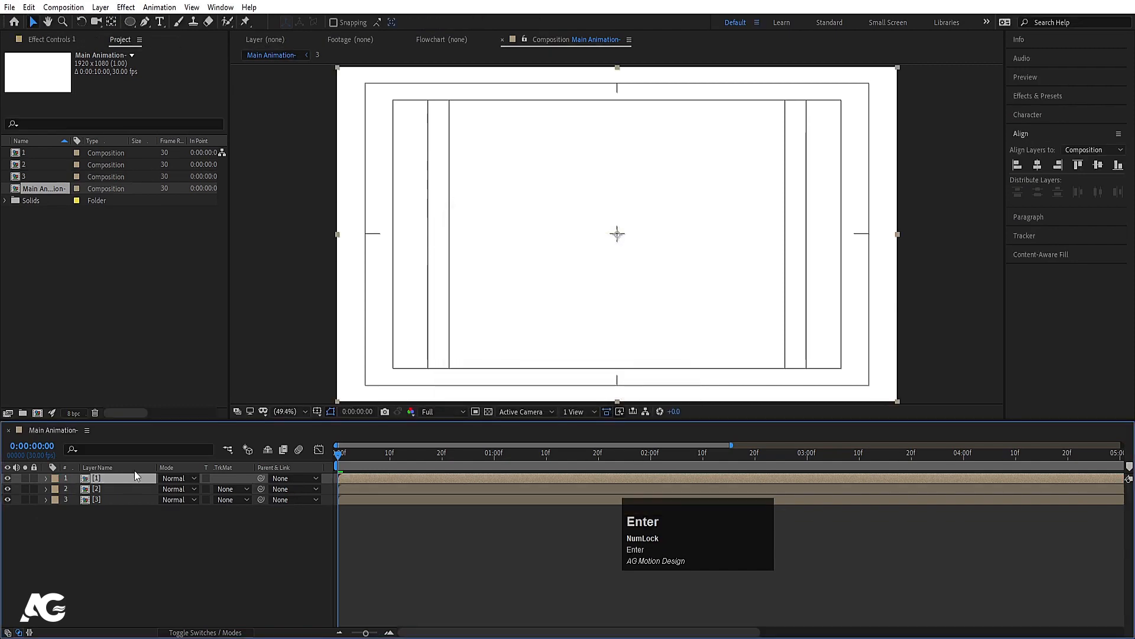
Preview the full animation with all three parts pre-composed
left_click(477, 579)
key("space")
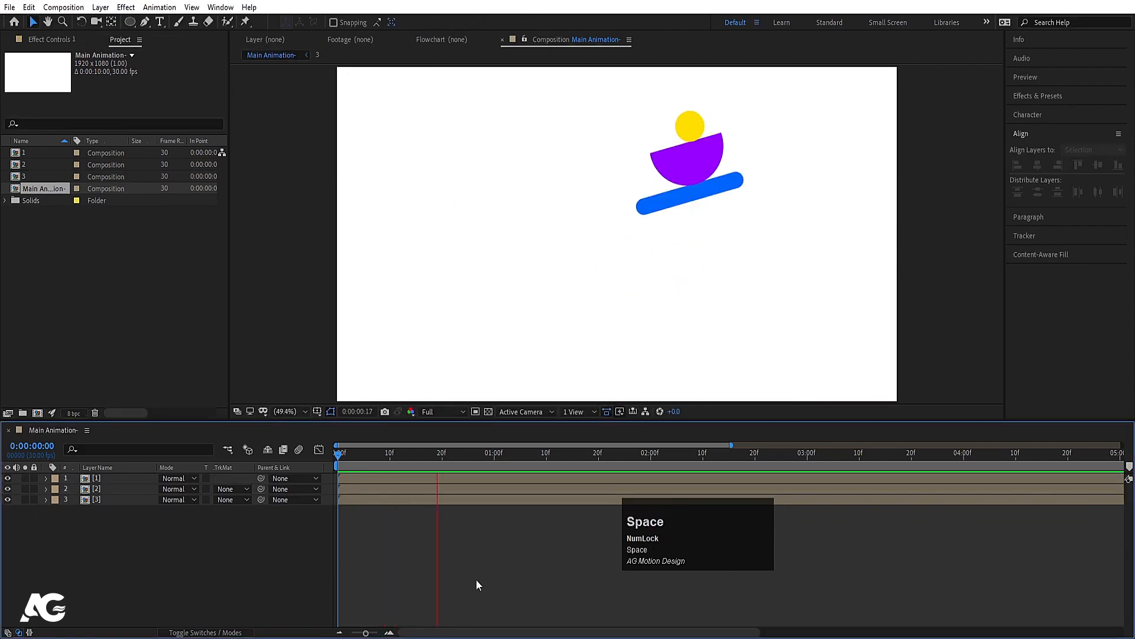
key("apostrophe")
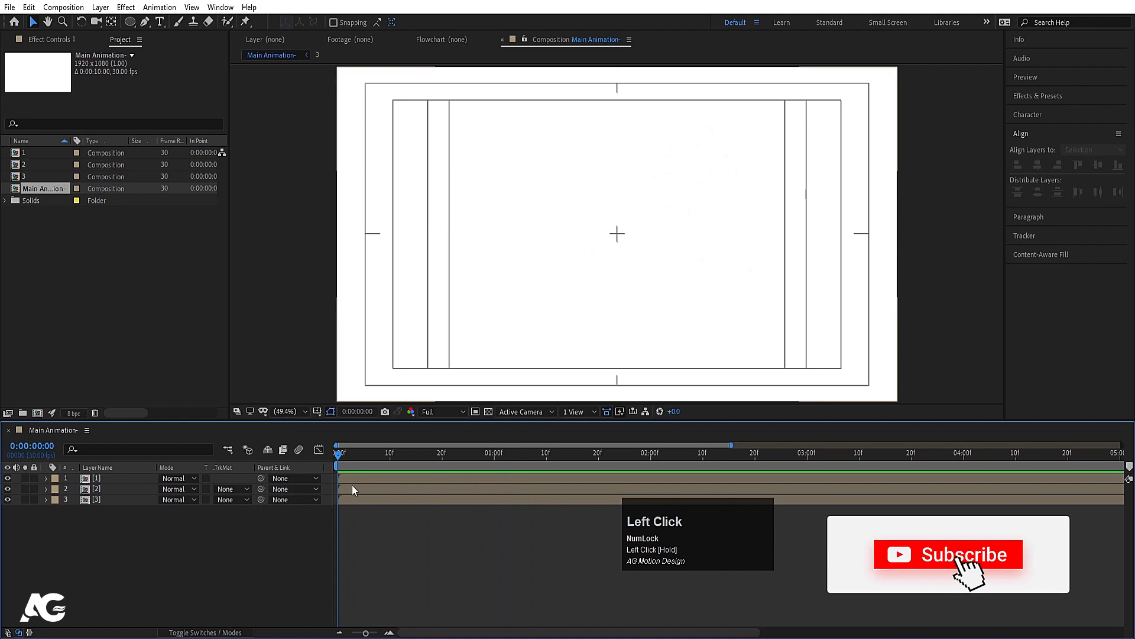
Stagger the pre-comps by starting layer 2 at 0:00:00:10 and layer 1 at 0:00:00:20
left_click(389, 454)
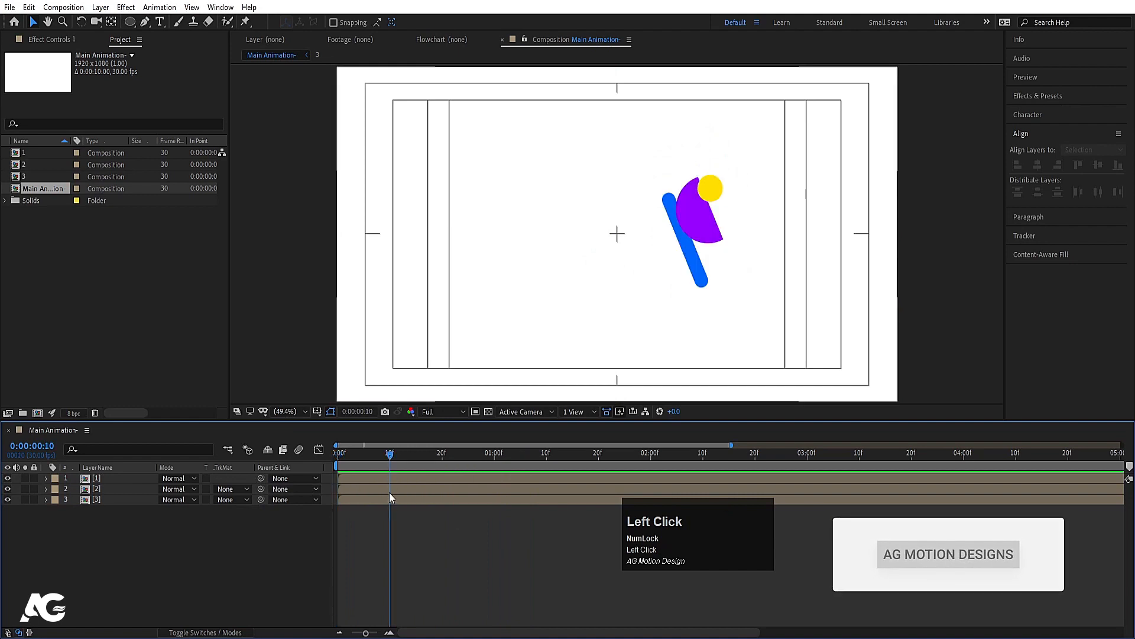
left_click(388, 491)
key("bracketleft")
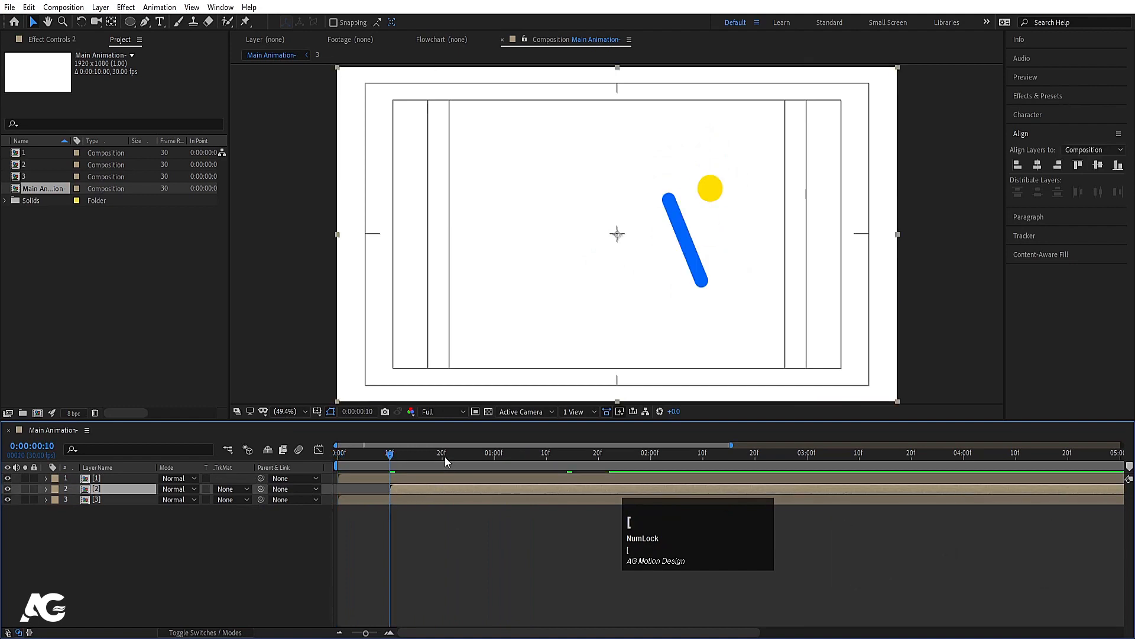
left_click(441, 454)
left_click(442, 478)
key("bracketleft")
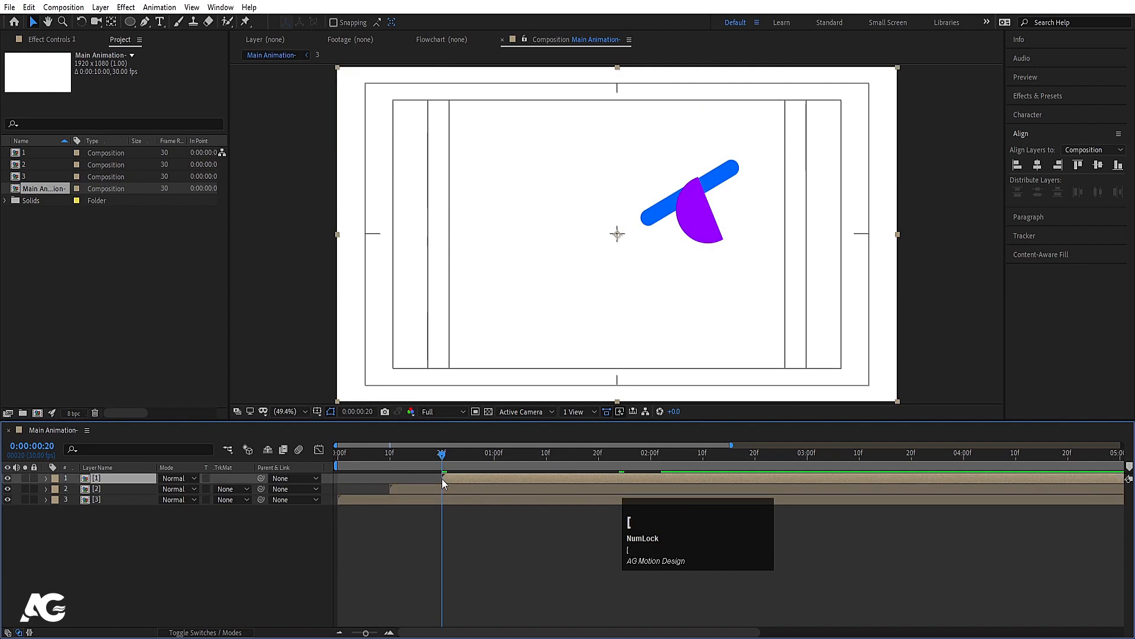
Preview the staggered animation, including a playback from the start of the composition
key("space")
key("space")
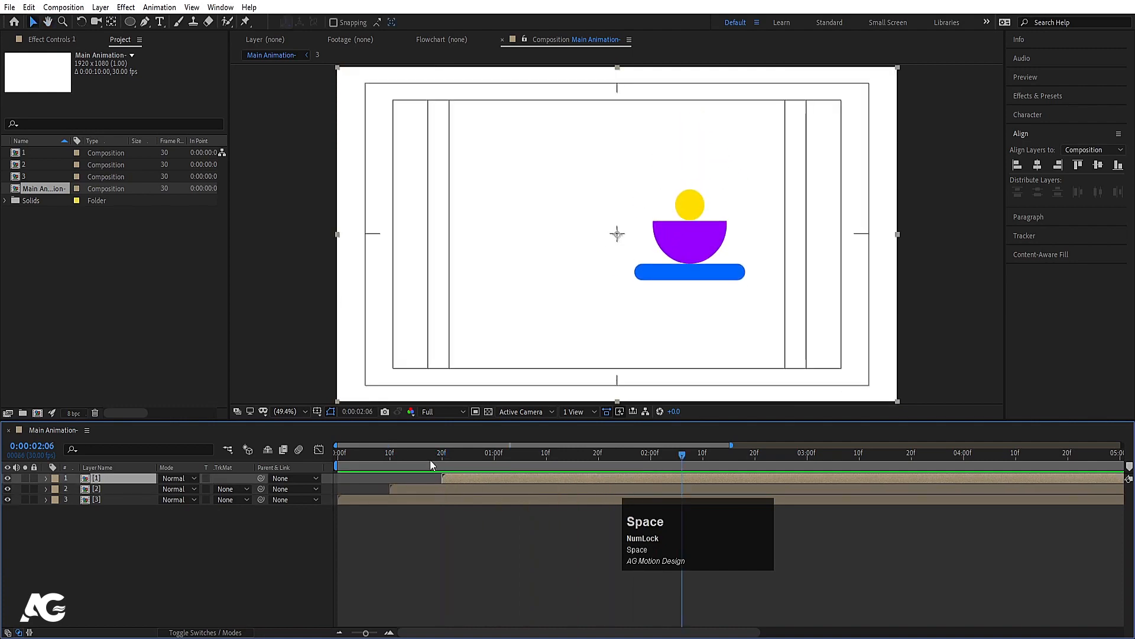
left_click_drag(430, 459, 338, 457)
key("space")
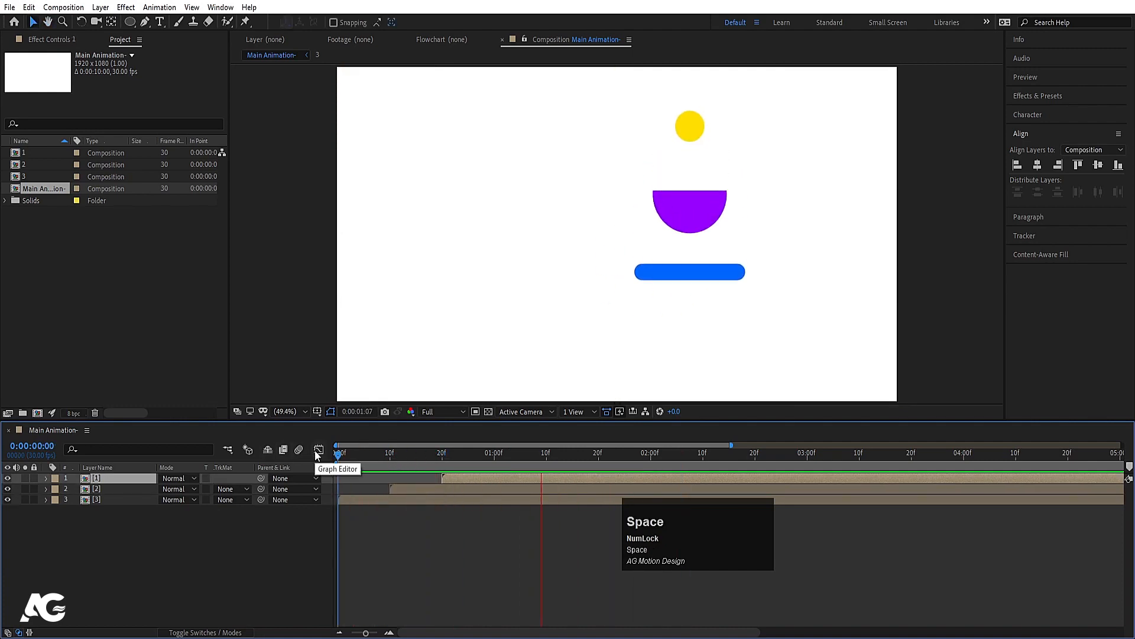
key("space")
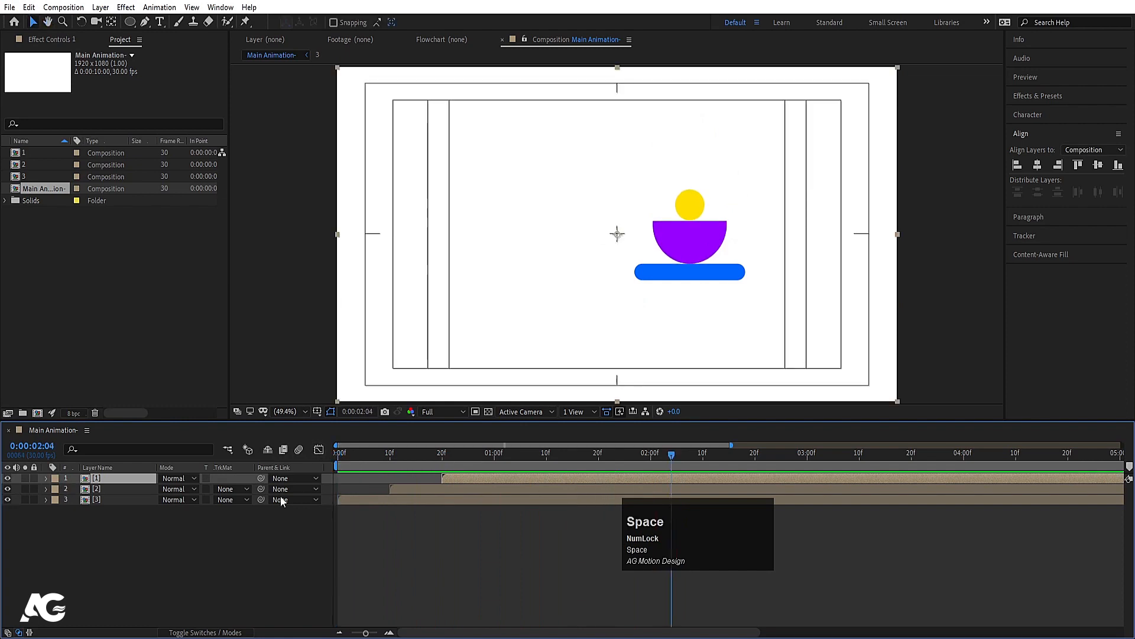
Enable motion blur for the layers inside composition 1 and return to the Main Animation composition
double_click(102, 476)
key("F4")
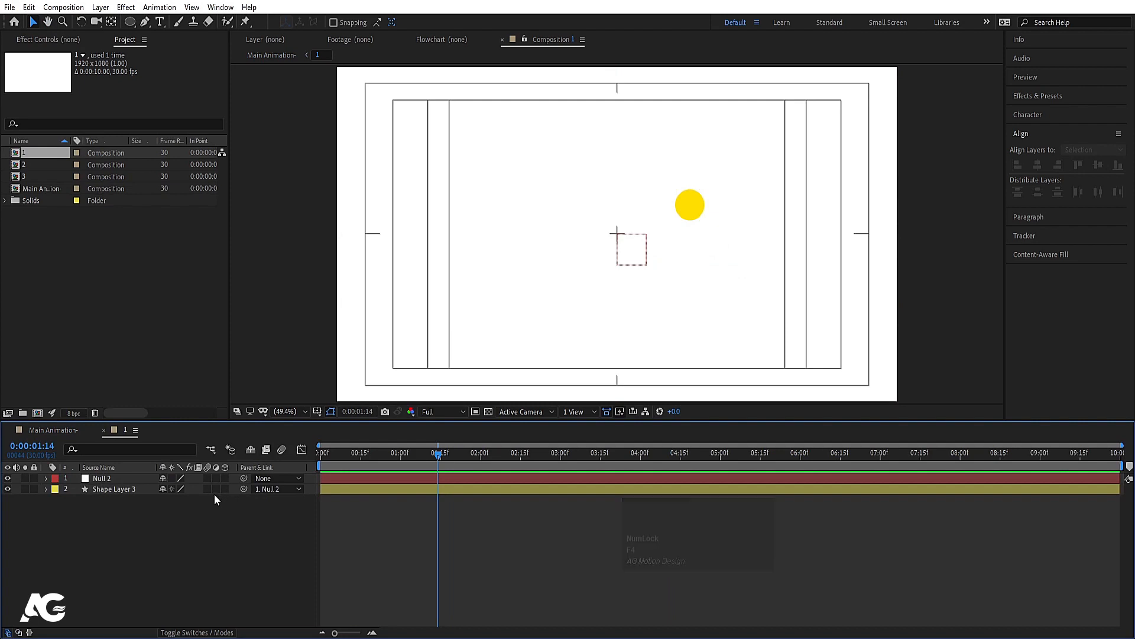
key("ctrl+a")
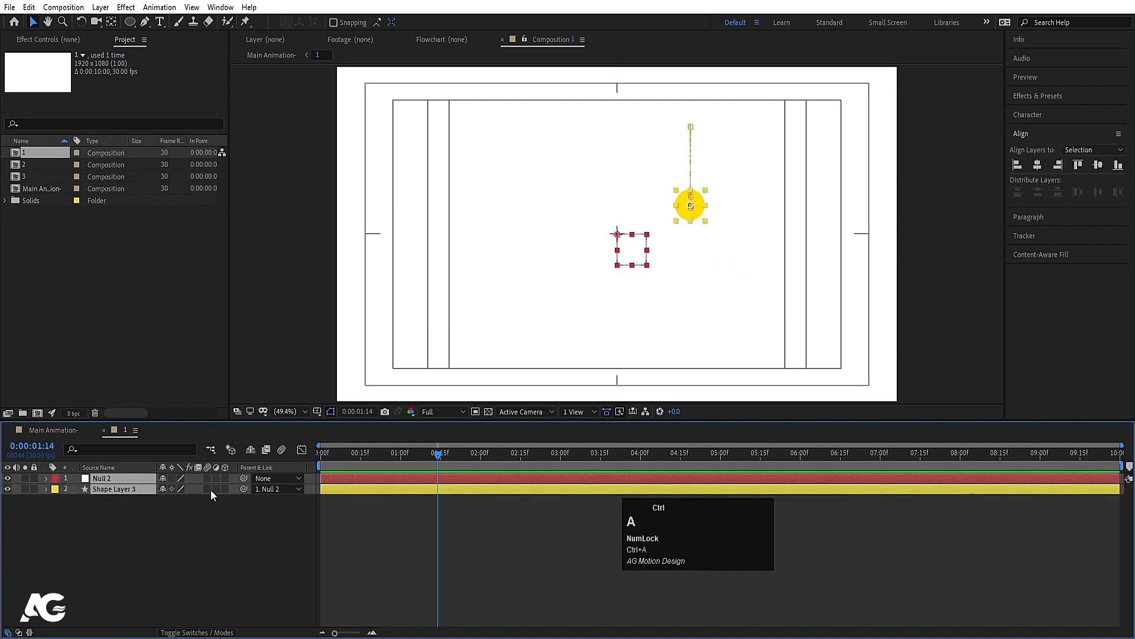
left_click(207, 489)
left_click(214, 506)
left_click(55, 430)
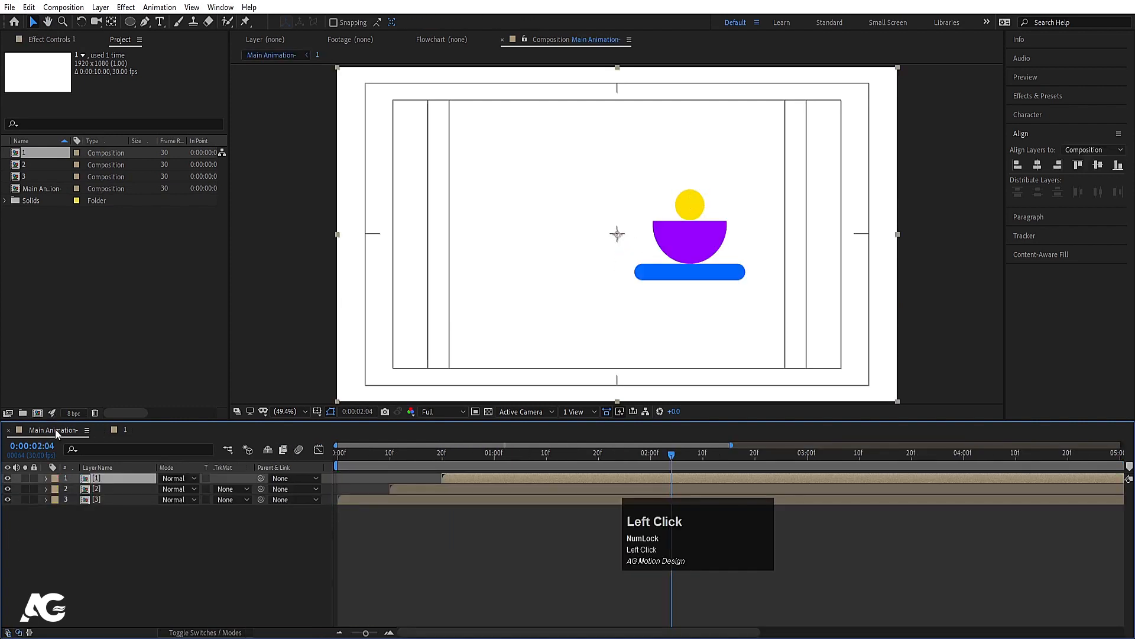
Enable motion blur on the mask and Shape Layer 2 in composition 2, and on Shape Layer 1 in composition 3
double_click(112, 489)
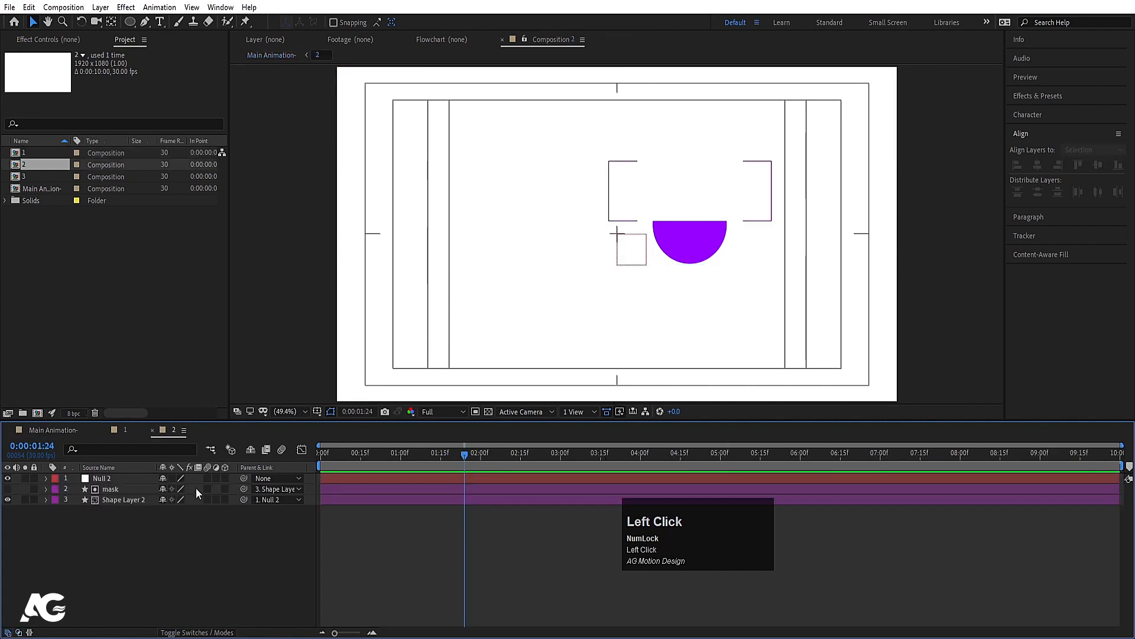
left_click(53, 429)
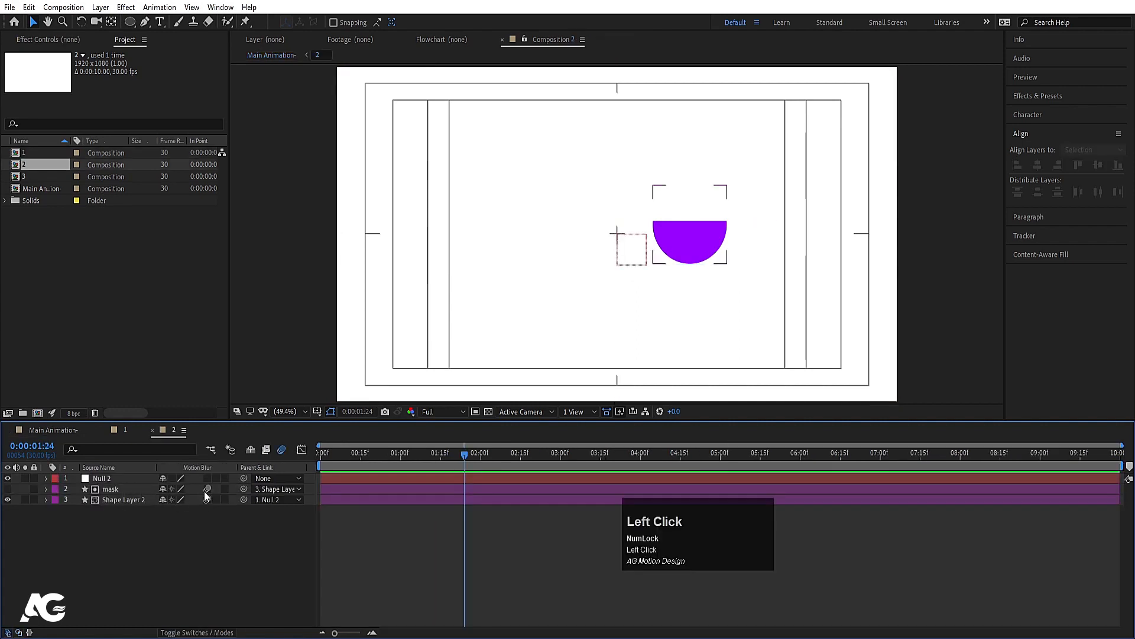
double_click(105, 499)
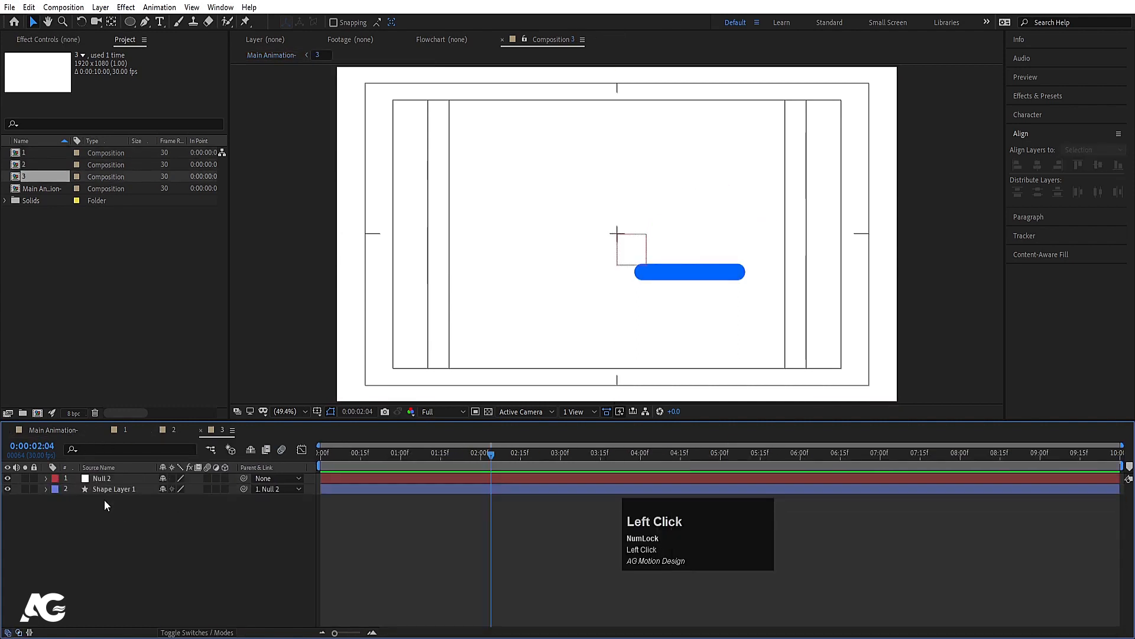
left_click(126, 489)
left_click(208, 489)
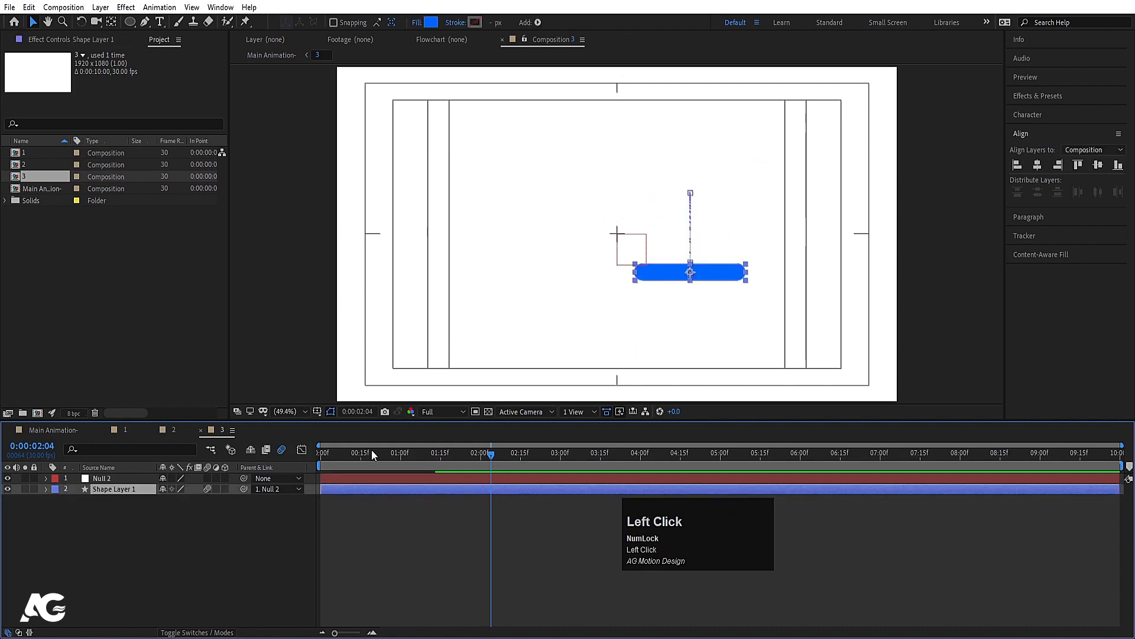
Return to Main Animation and preview the motion-blurred, staggered animation repeatedly from the first frame
left_click_drag(371, 453, 321, 452)
left_click(79, 430)
key("space")
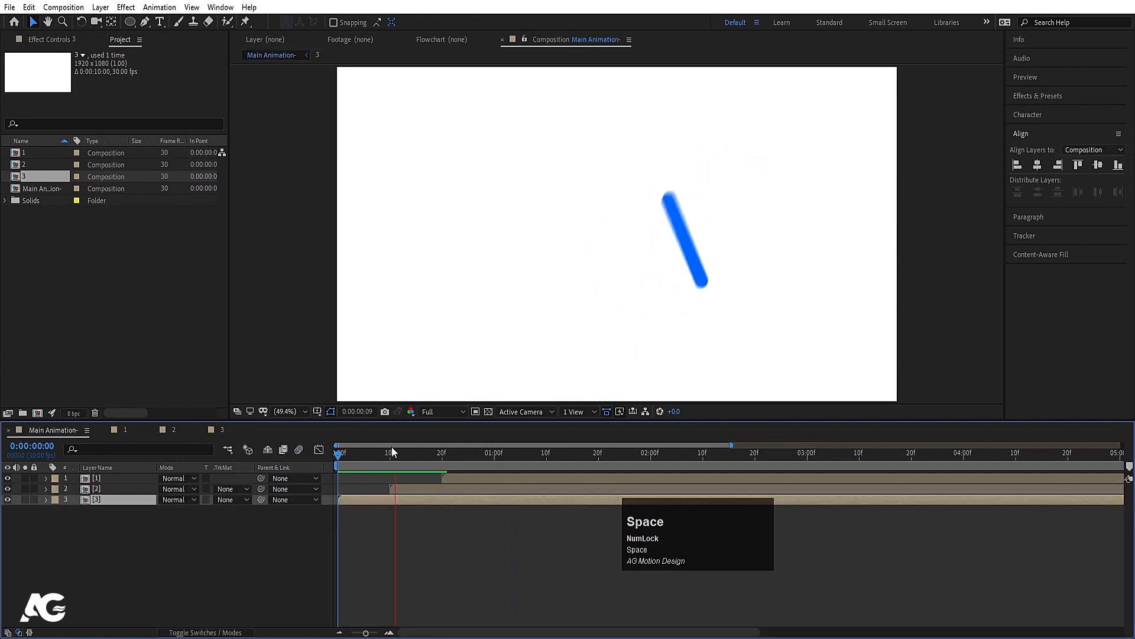
key("space")
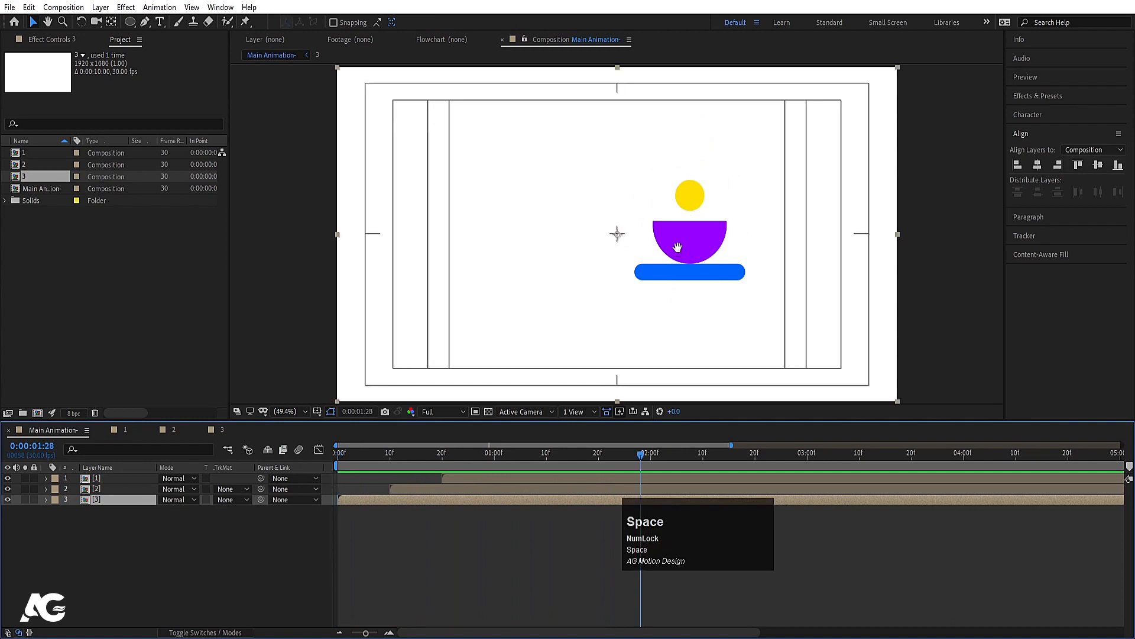
left_click_drag(392, 459, 302, 459)
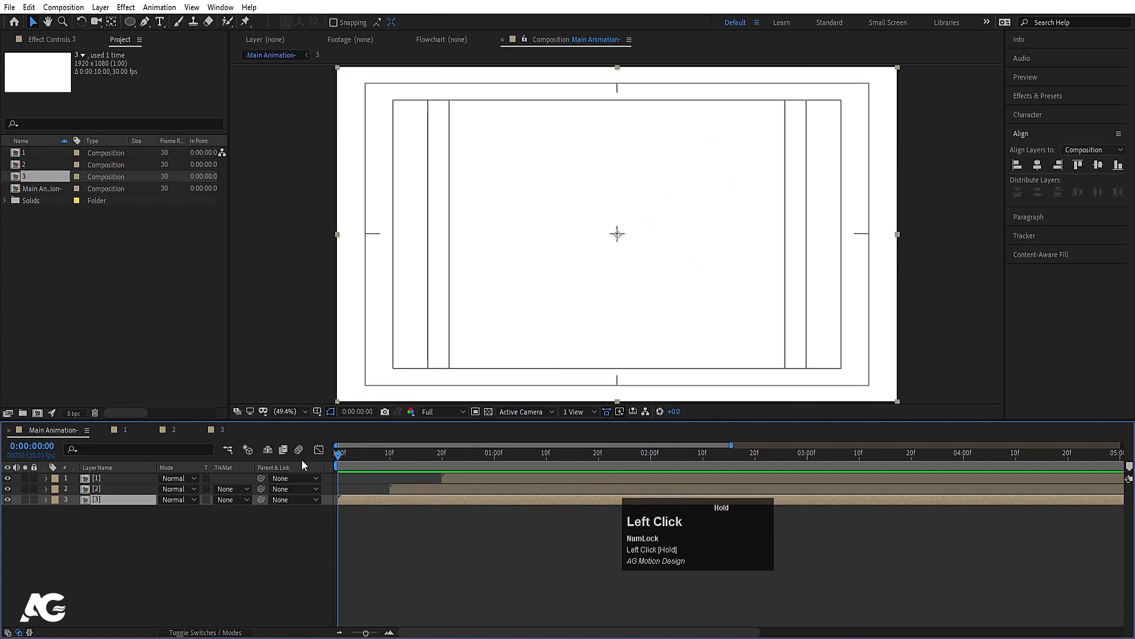
key("space")
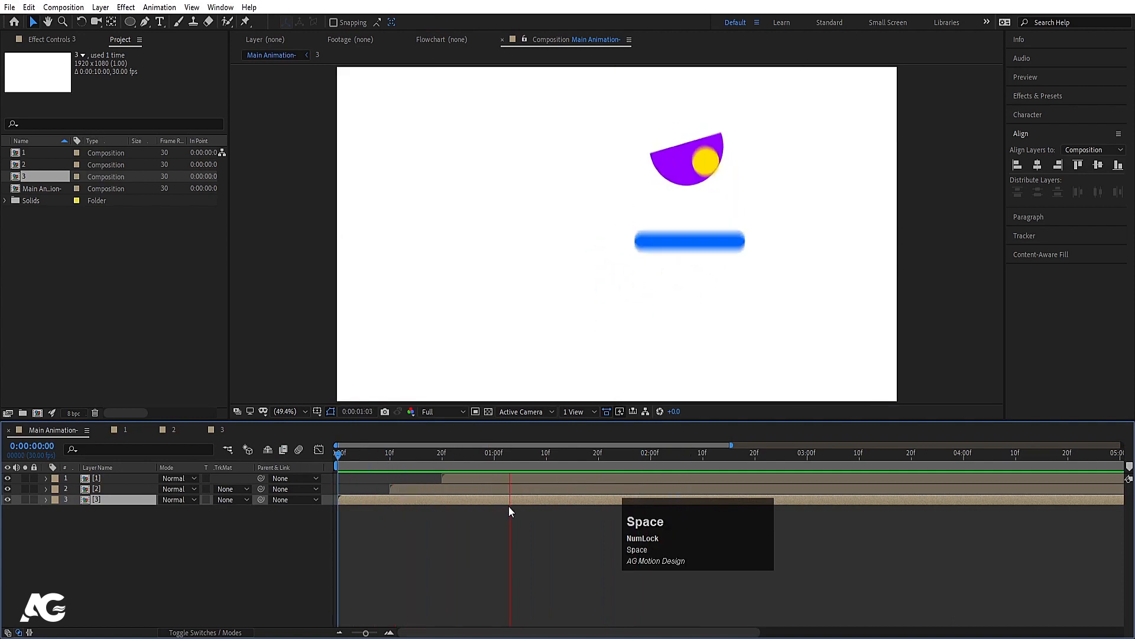
key("space")
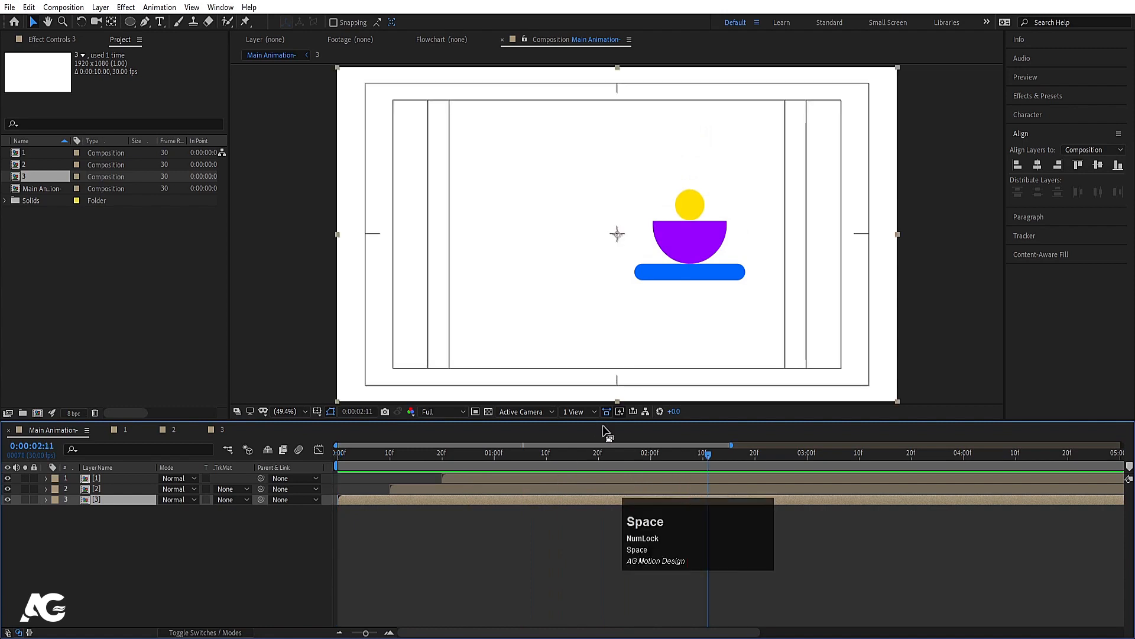
left_click(958, 578)
key("space")
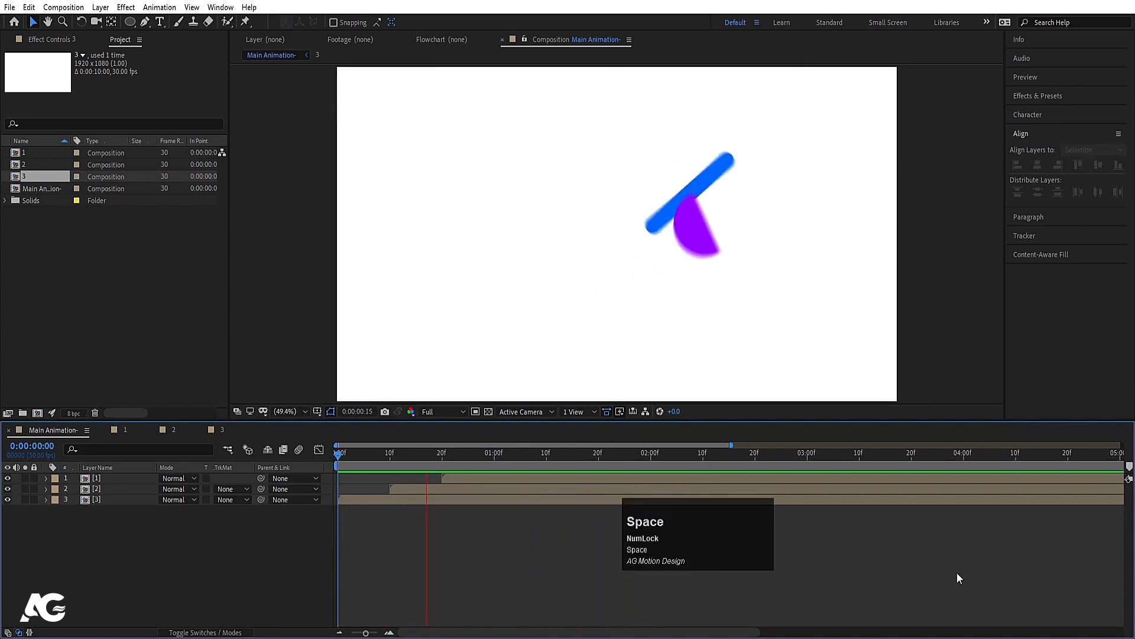
key("space")
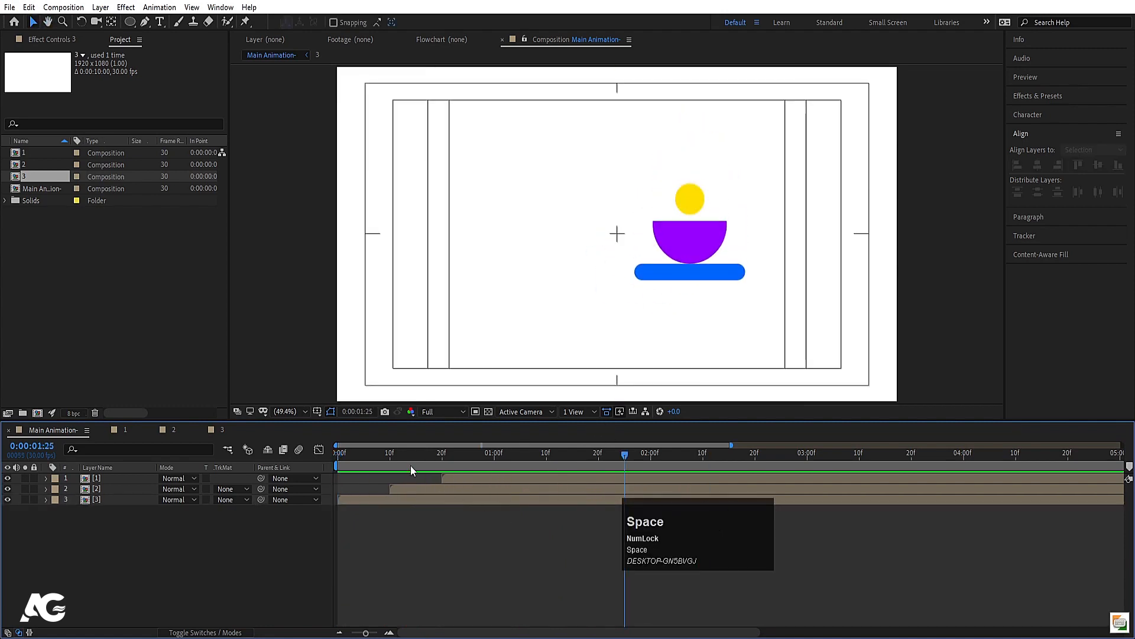
left_click(213, 445)
key("space")
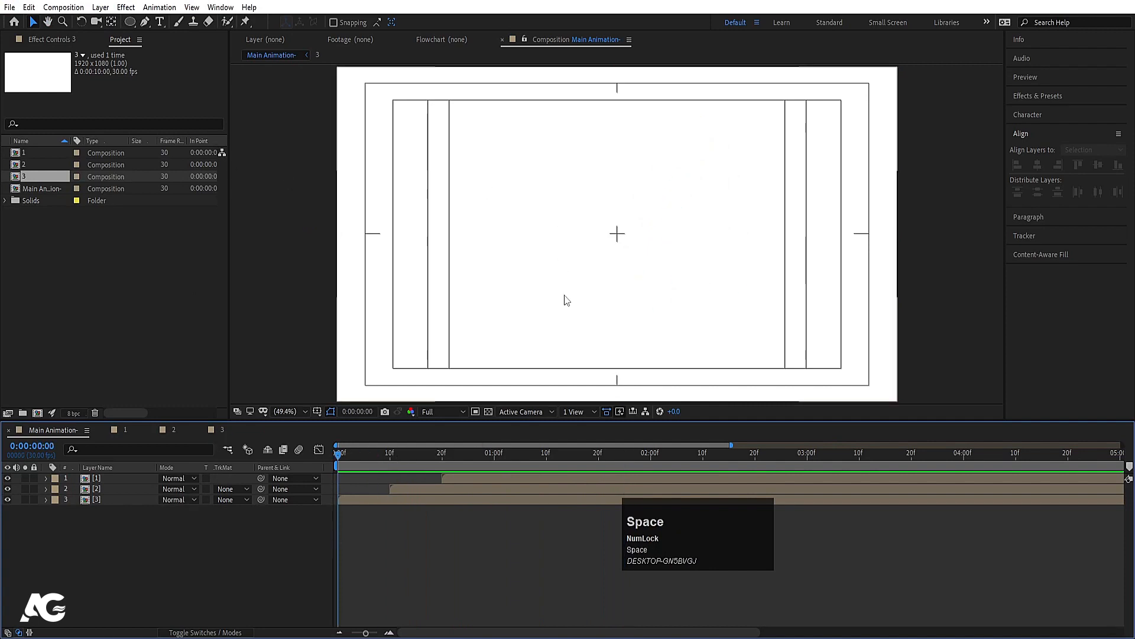
key("space")
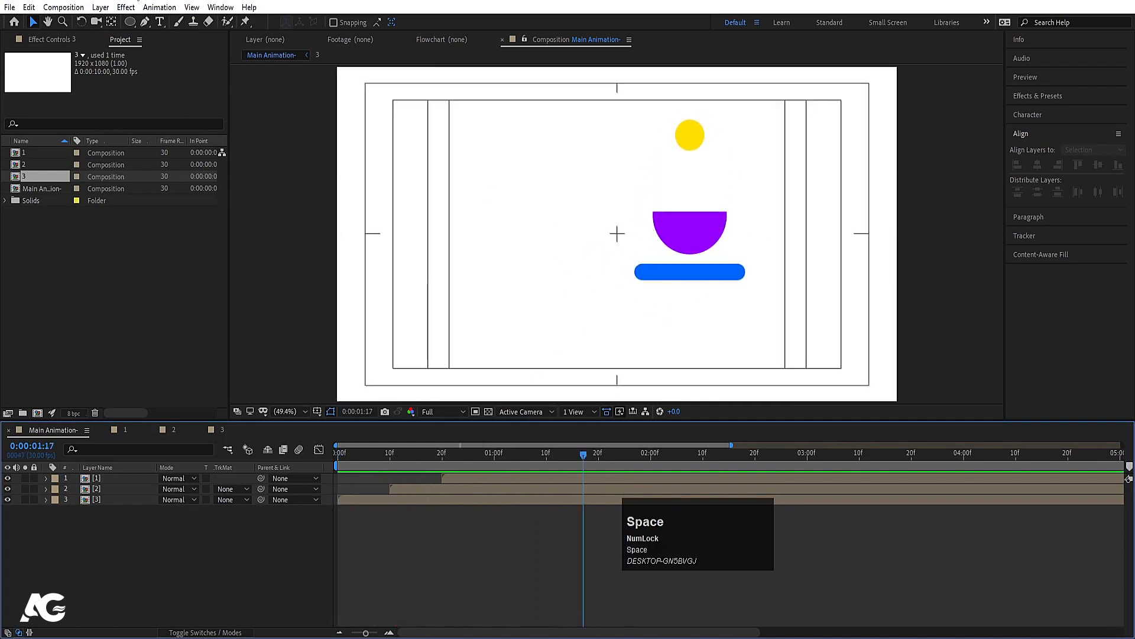
Set up the Type tool with a black fill, no stroke and the Poppins Bold font
left_click(159, 22)
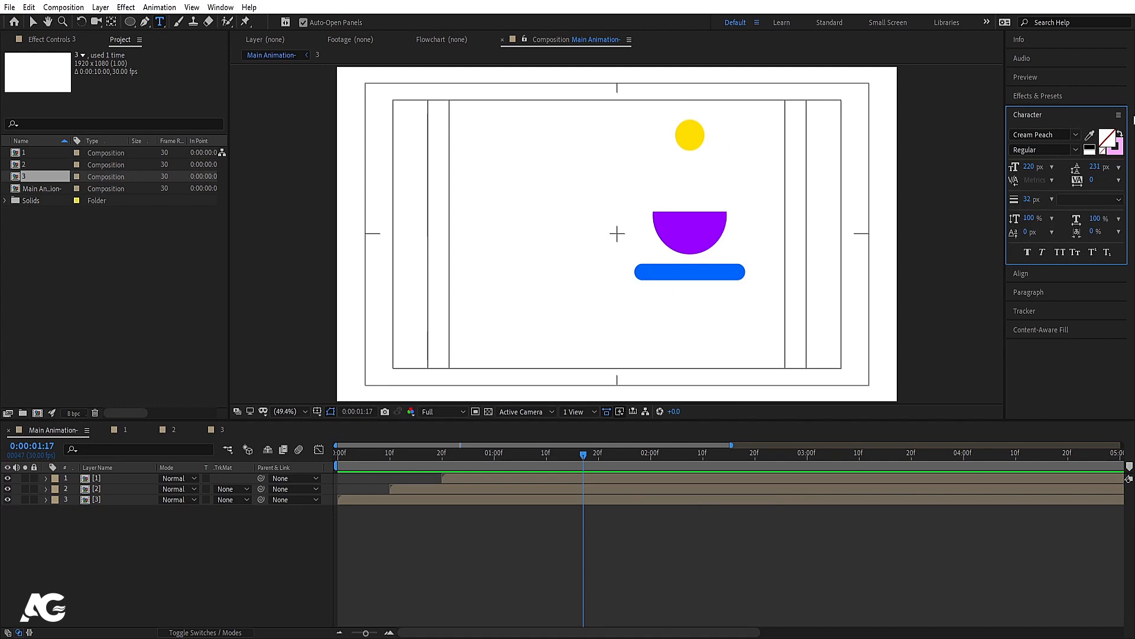
left_click(1118, 138)
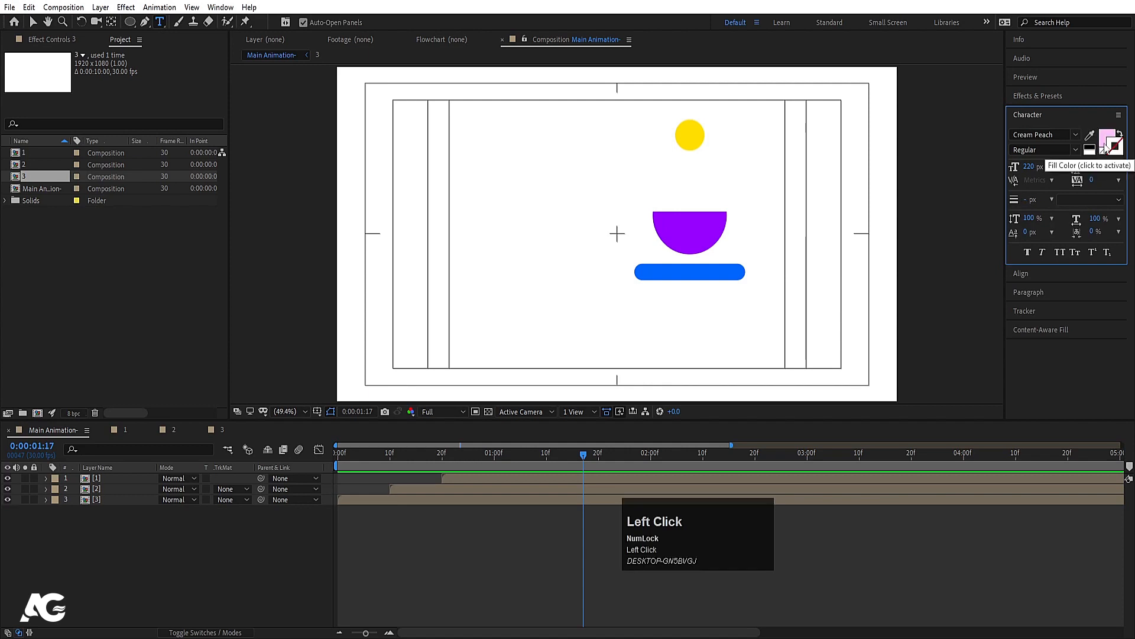
left_click(1091, 145)
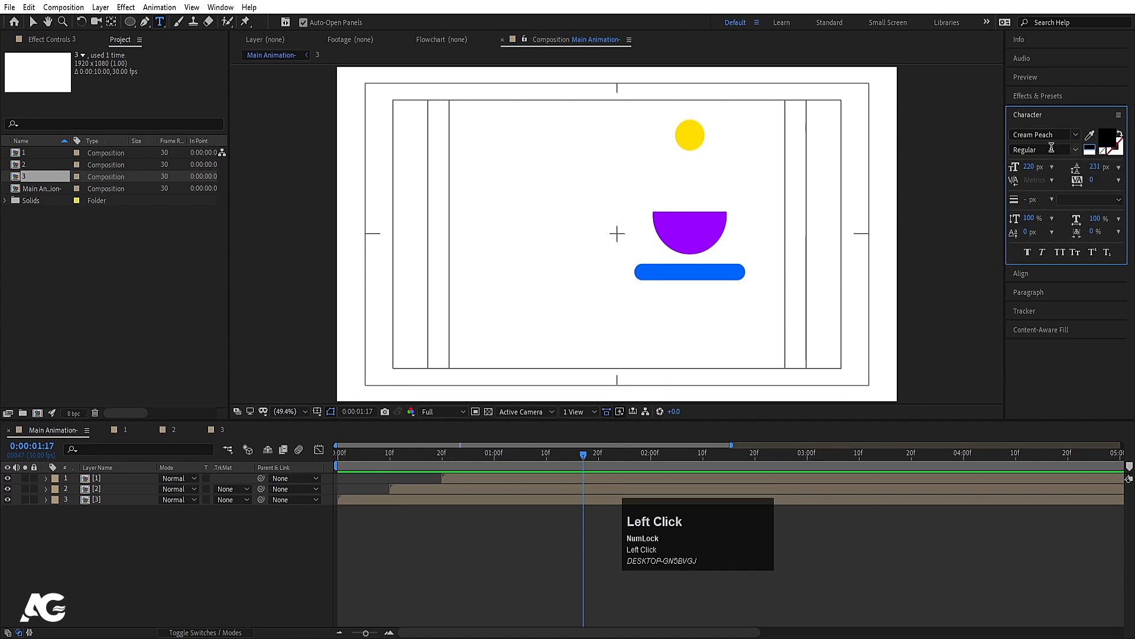
left_click(1047, 134)
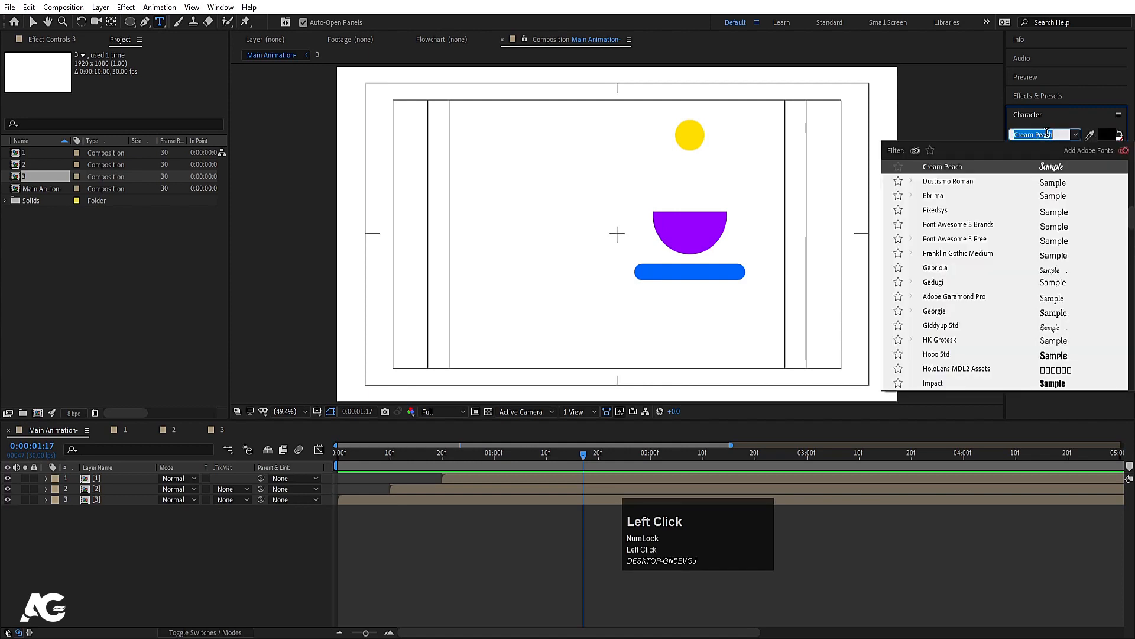
type("pop")
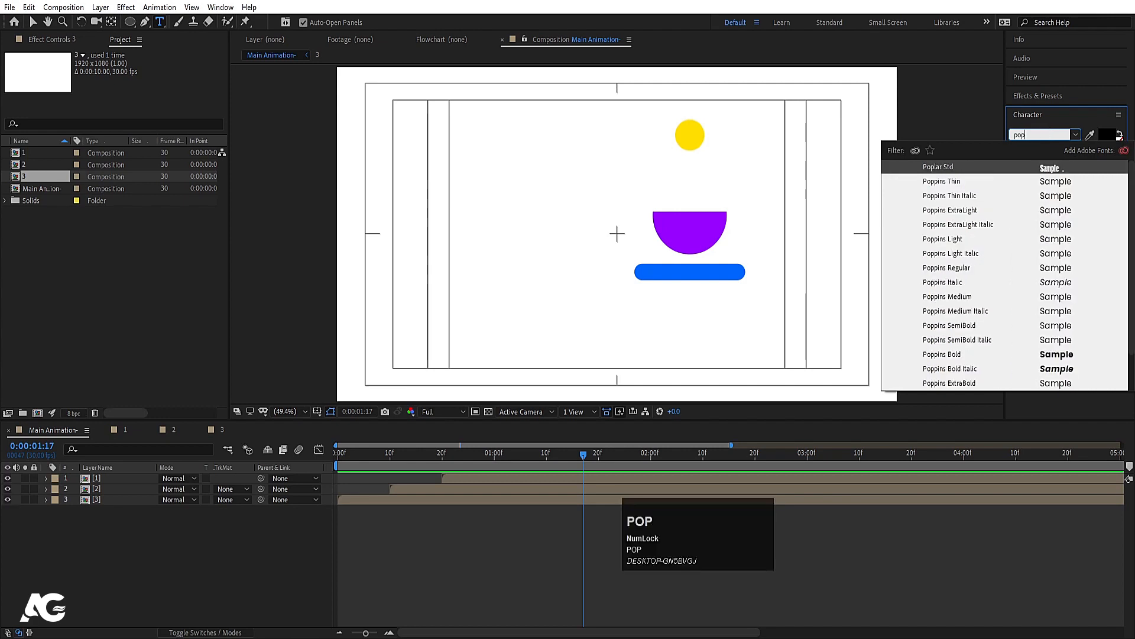
left_click(1074, 354)
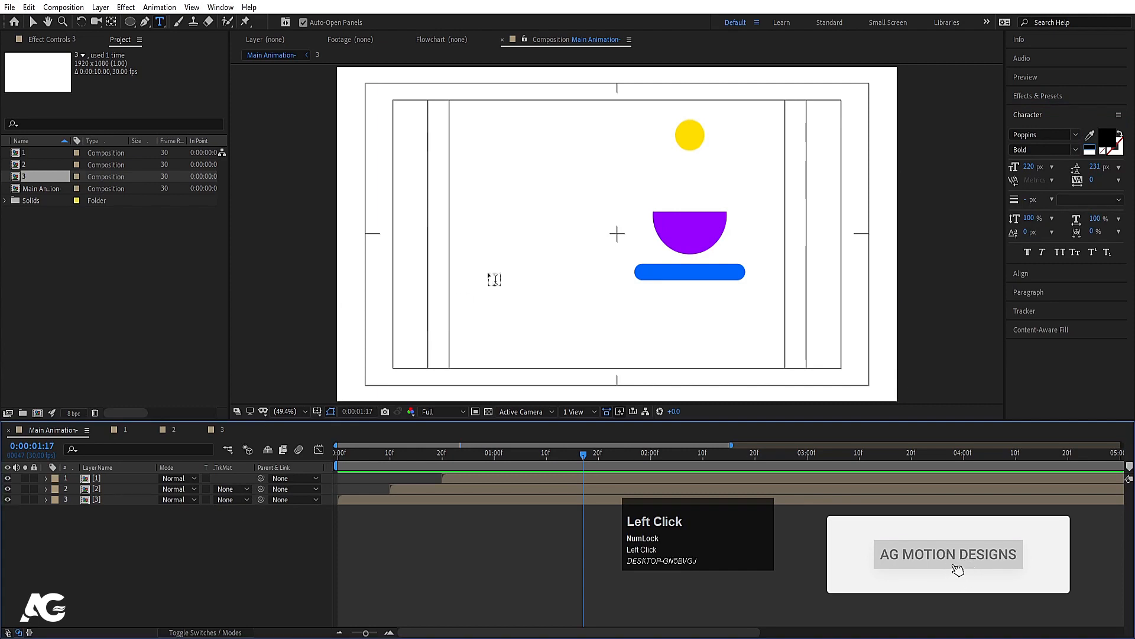
Add a text layer reading "Plugin" beside the stacked figure
left_click(506, 263)
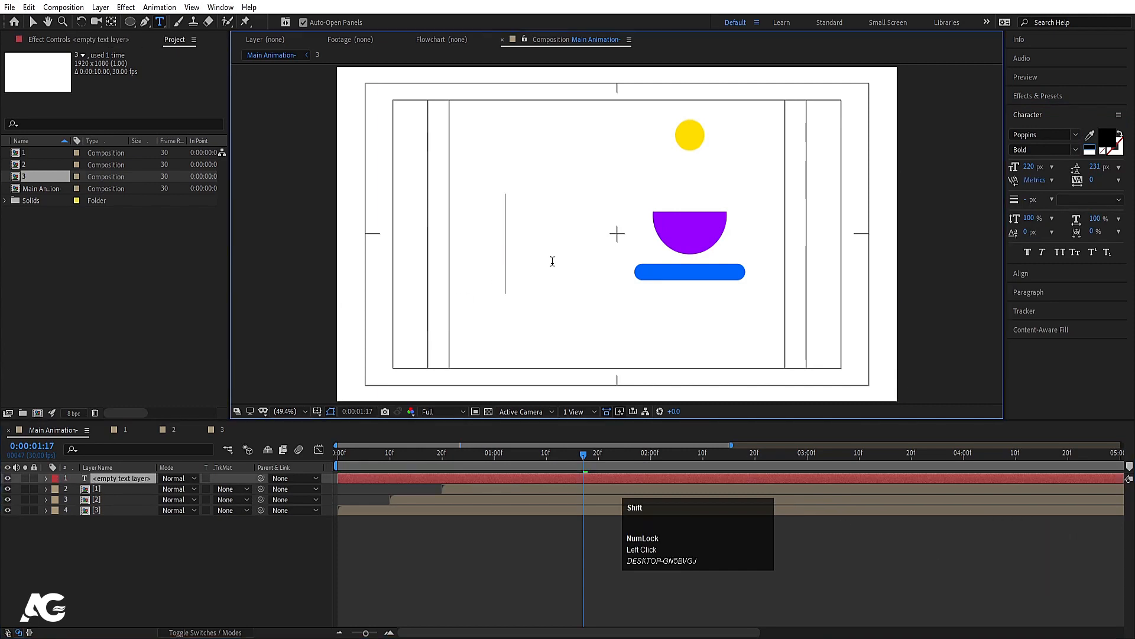
type("PLU")
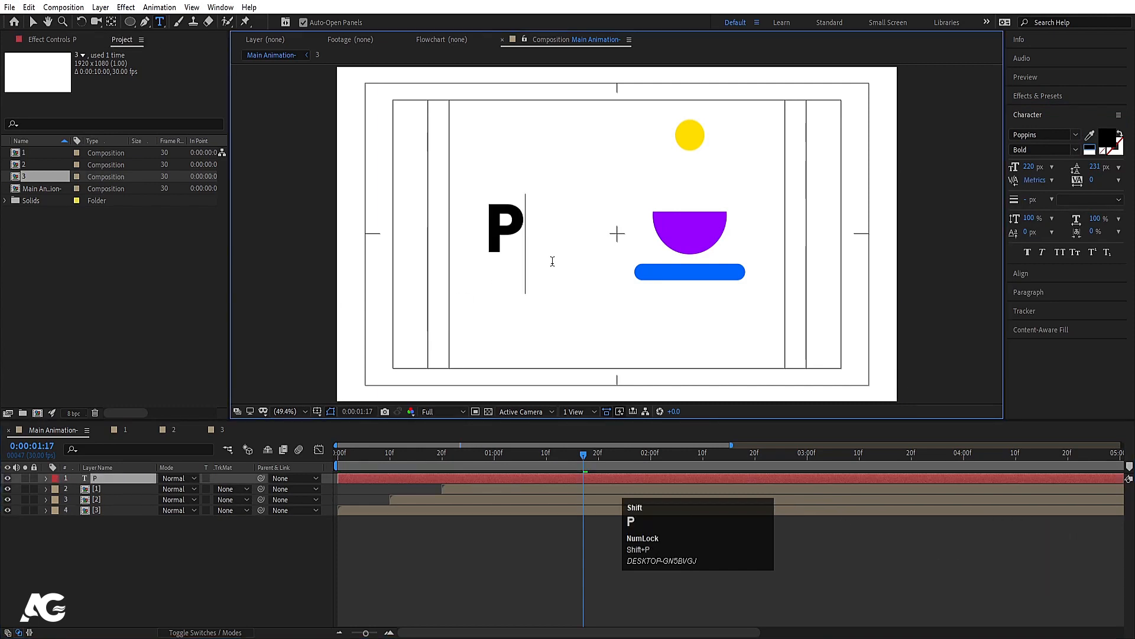
key("BackSpace")
key("BackSpace")
type("lugin")
scroll(552, 264, "down", 1)
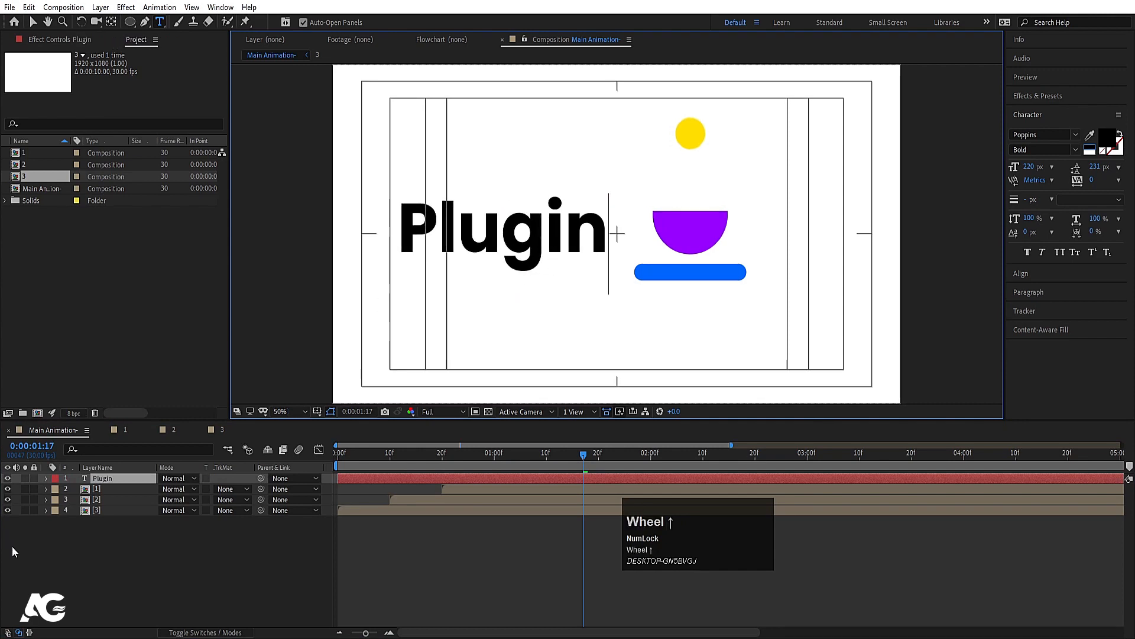
Center the anchor point of the Plugin text layer and align the layer horizontally to the composition's centre
left_click(89, 560)
left_click(127, 478)
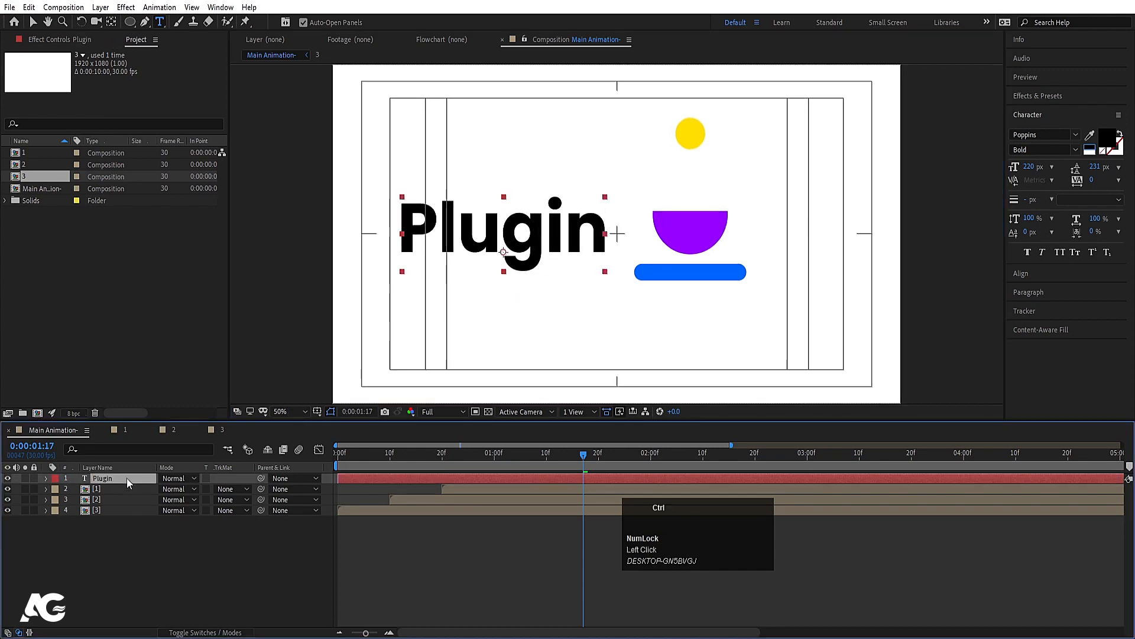
key("ctrl+alt+Home")
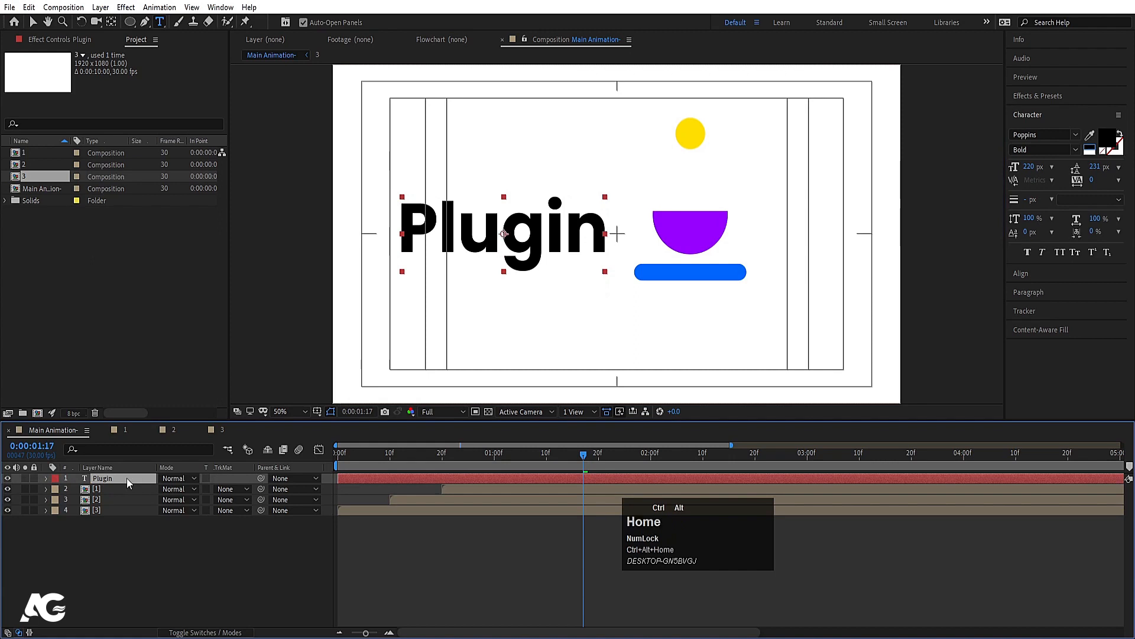
left_click(1029, 276)
left_click(1038, 165)
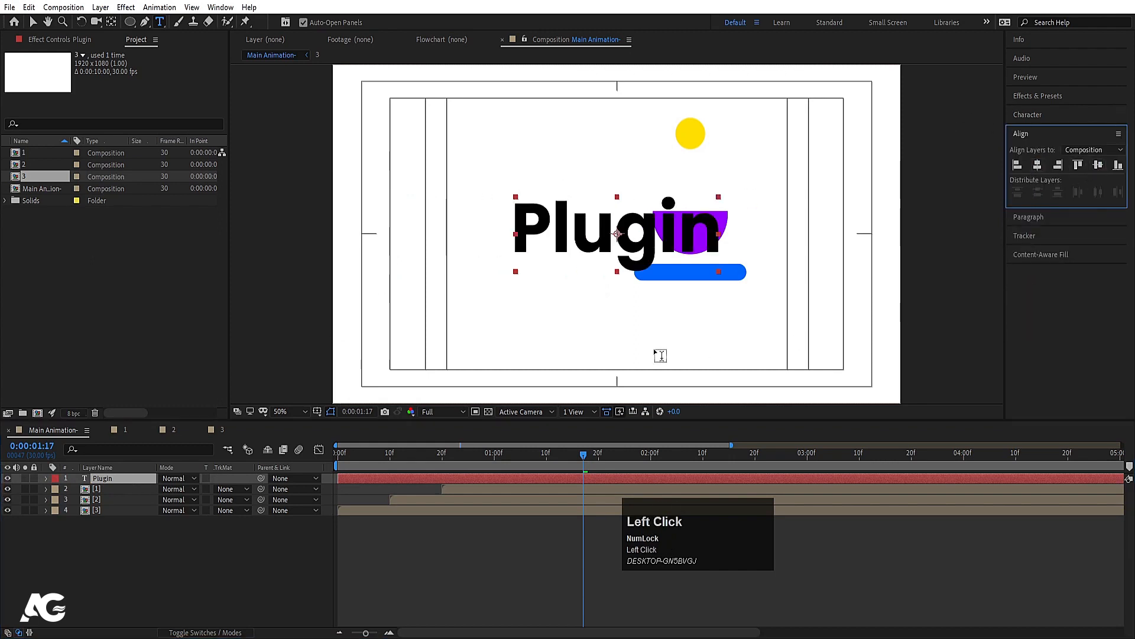
Add a null object to Main Animation and parent layers 1, 2 and 3 to it
right_click(155, 520)
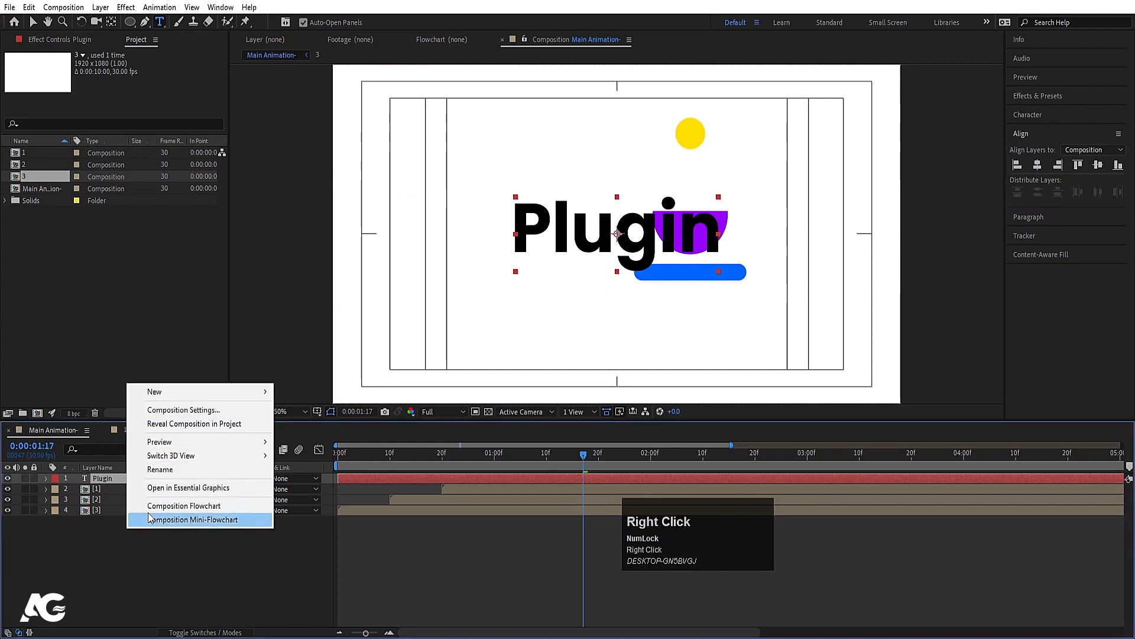
mouse_move(180, 391)
left_click(308, 465)
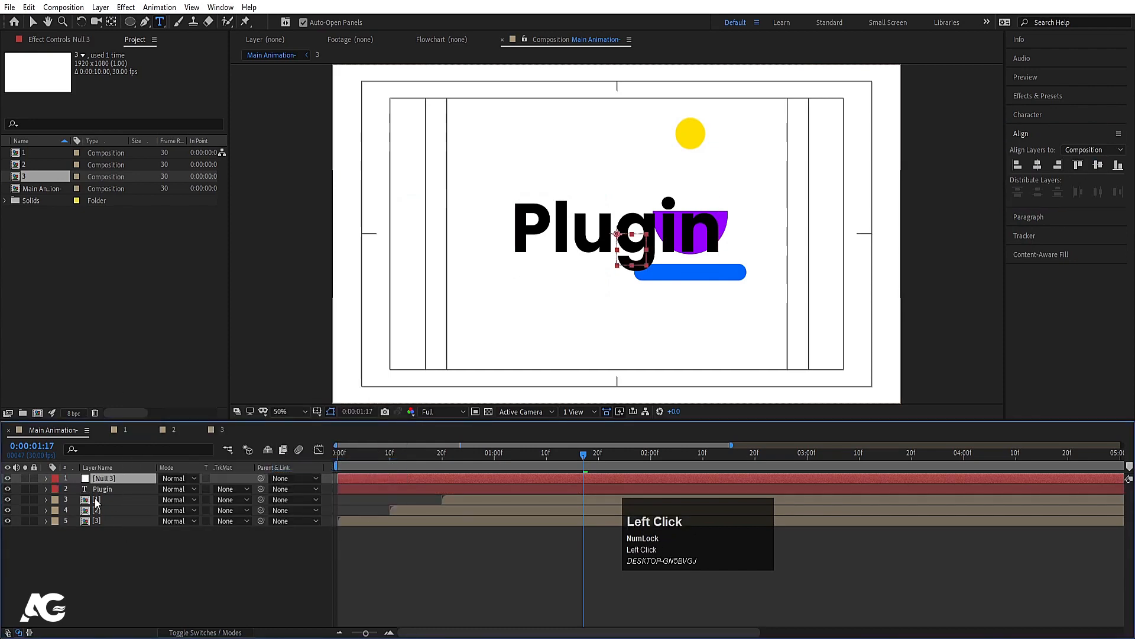
left_click(96, 499)
left_click(96, 522, "shift")
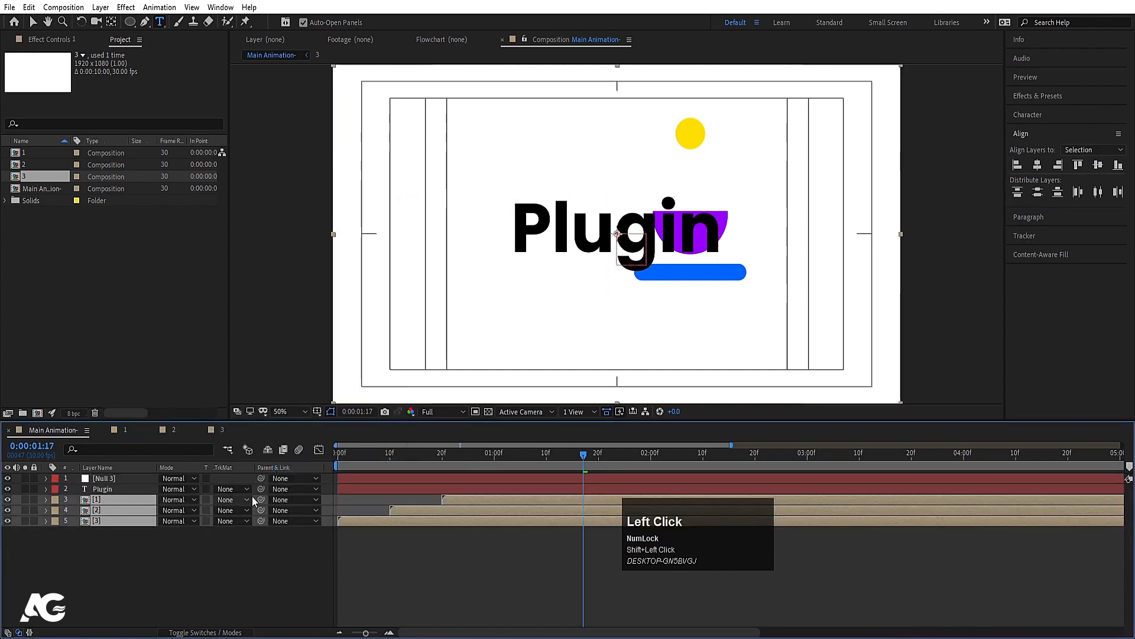
left_click_drag(261, 499, 118, 478)
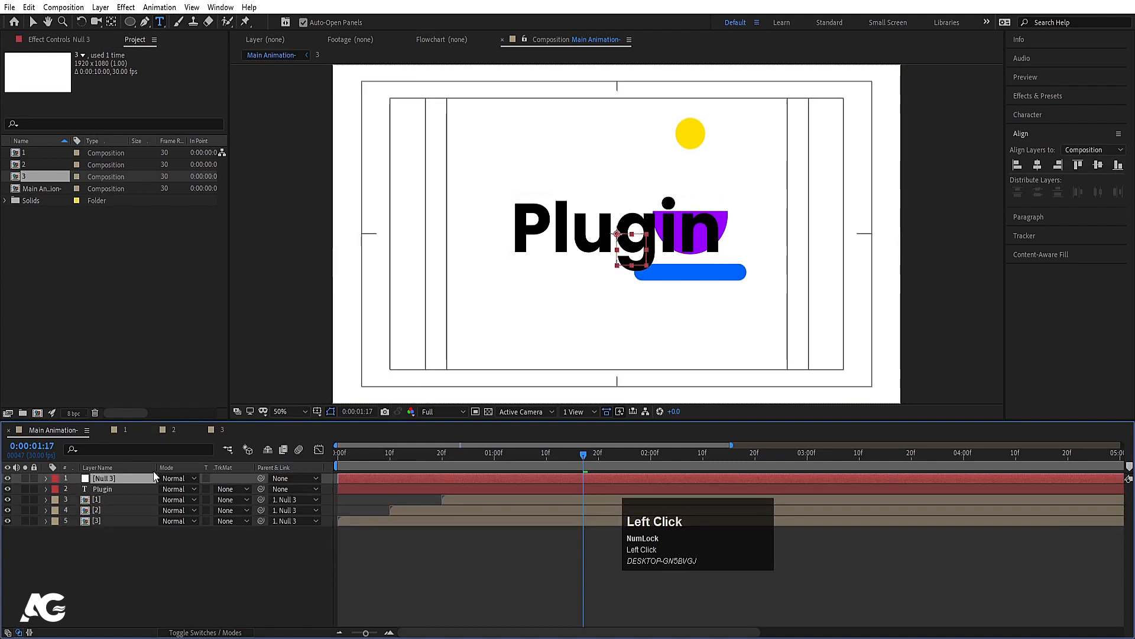
Preview the animation from the first frame and set a Position keyframe on the null at 0:00:01:23
left_click_drag(423, 456, 325, 462)
key("space")
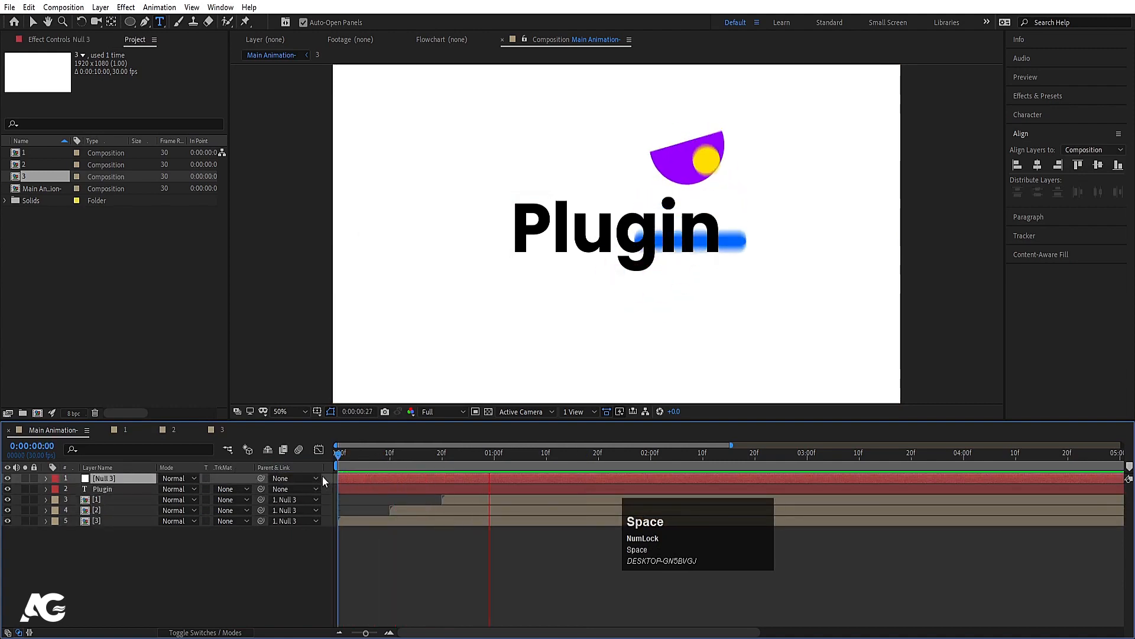
key("space")
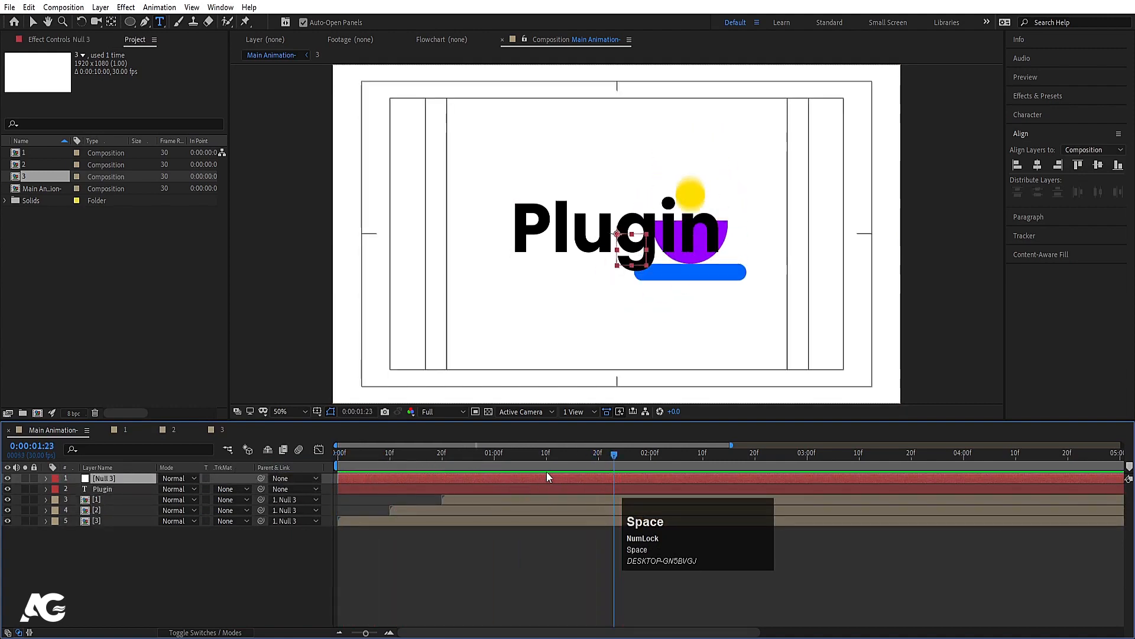
left_click(126, 482)
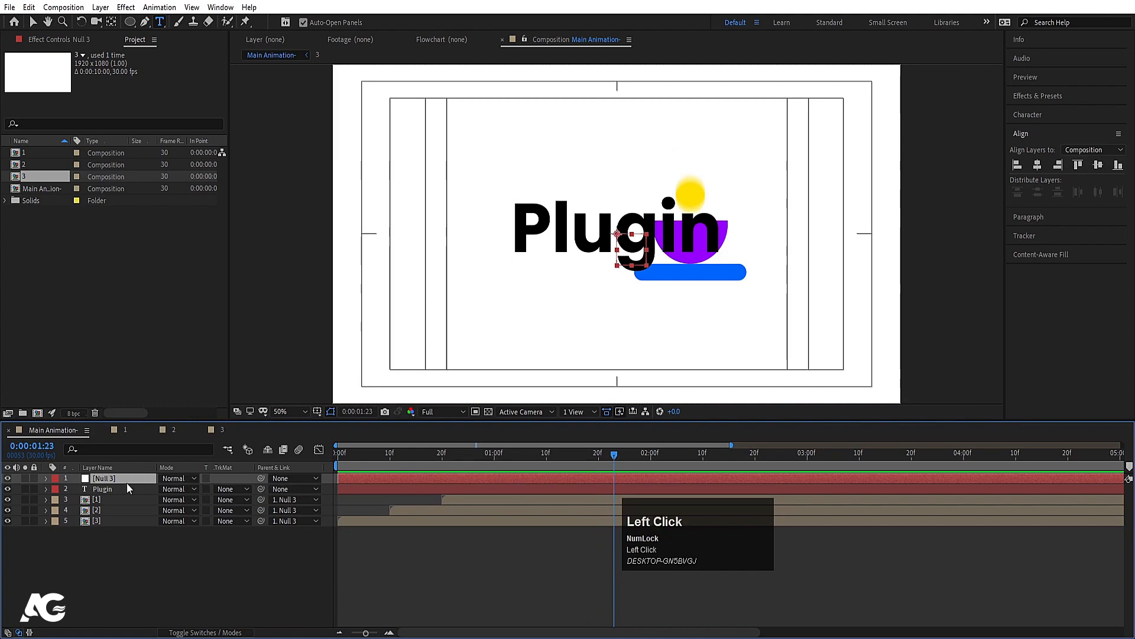
key("p")
left_click(74, 489)
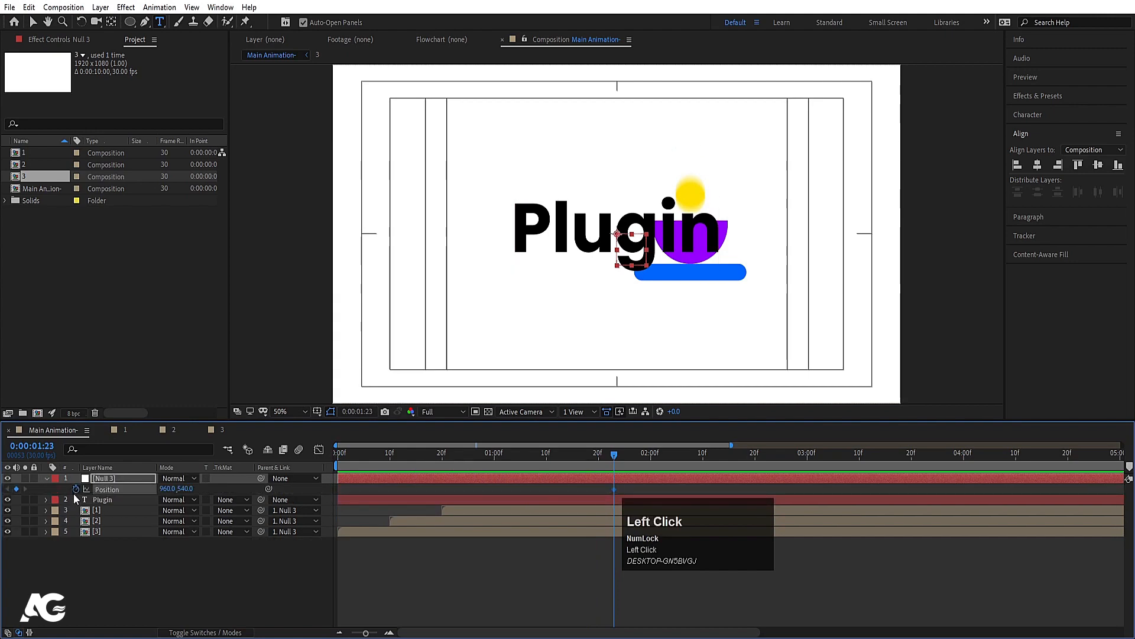
Set Position and Opacity keyframes on the Plugin text layer at 0:00:01:23 and reveal all its keyframed properties
left_click(104, 500)
key("p")
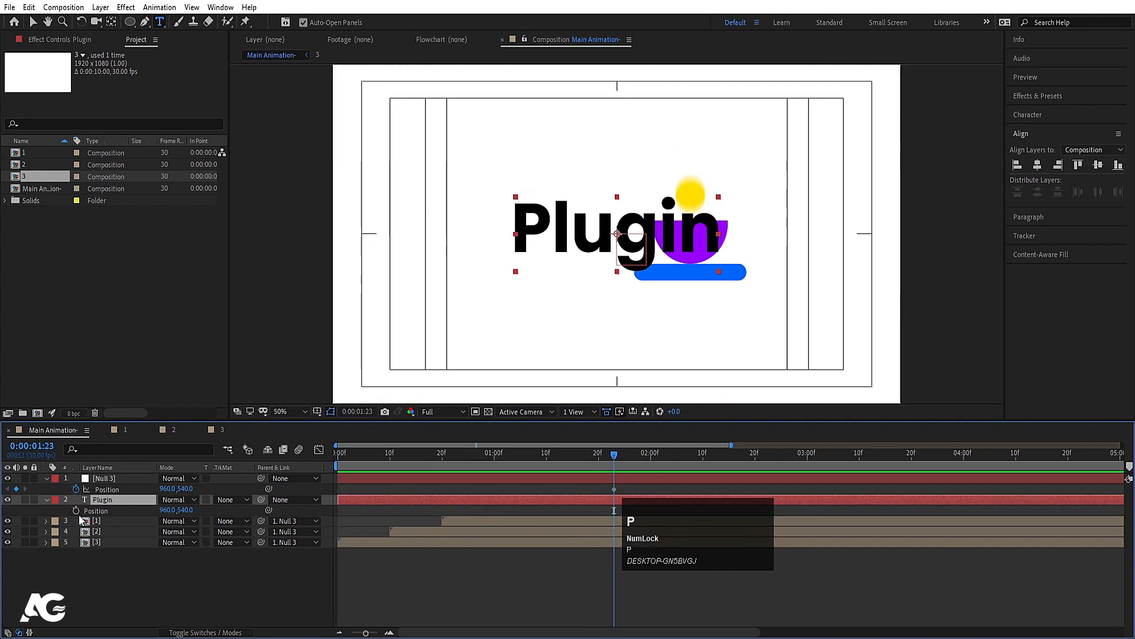
left_click(76, 511)
key("t")
left_click(75, 511)
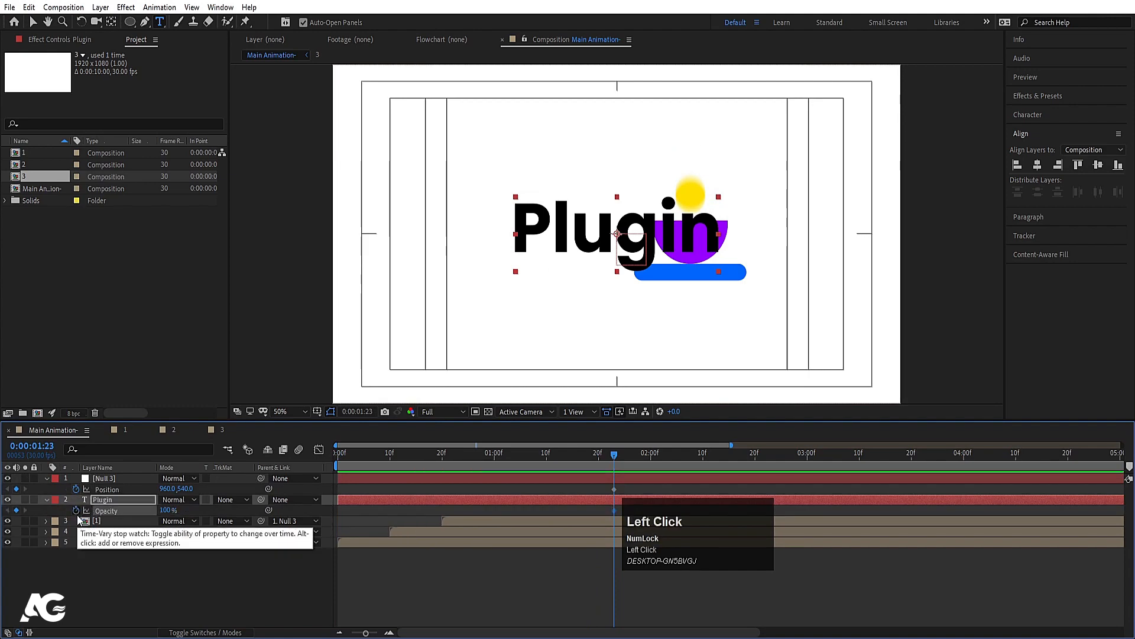
key("u")
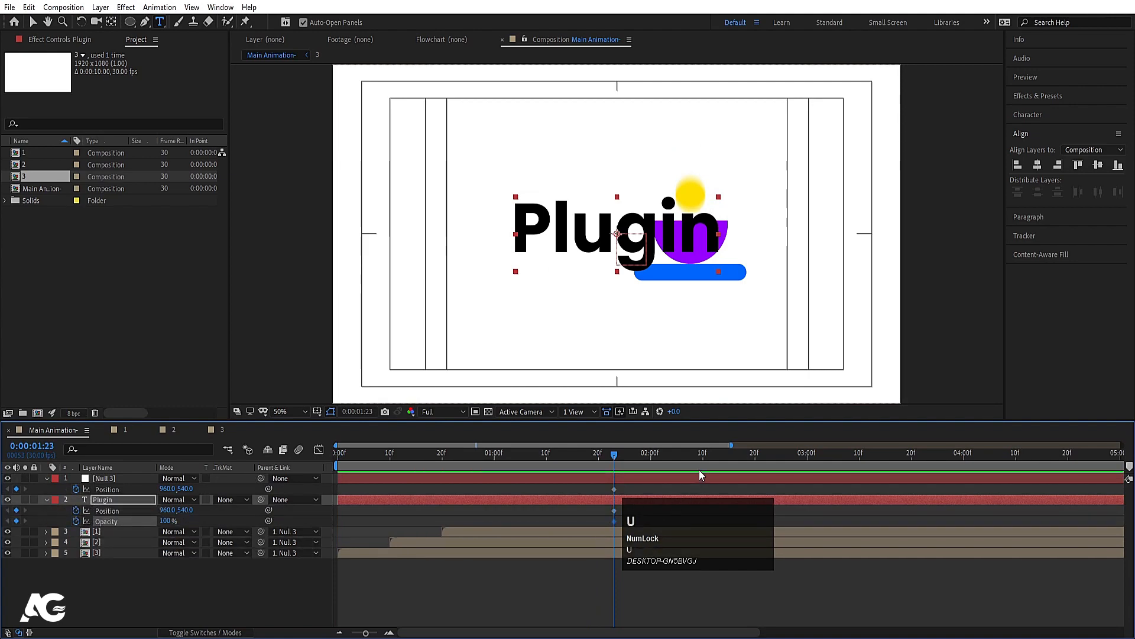
At 0:00:02:19, move the null to 358, 540 and the Plugin text to 1168, 540 so they sit side by side
left_click_drag(699, 470, 754, 467)
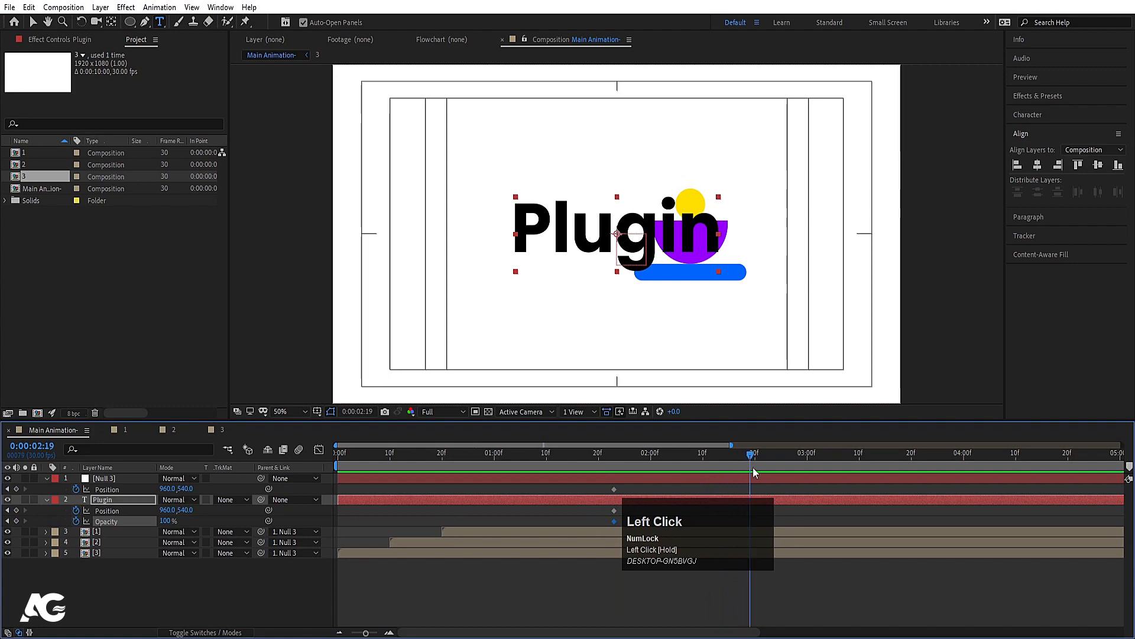
left_click(755, 479)
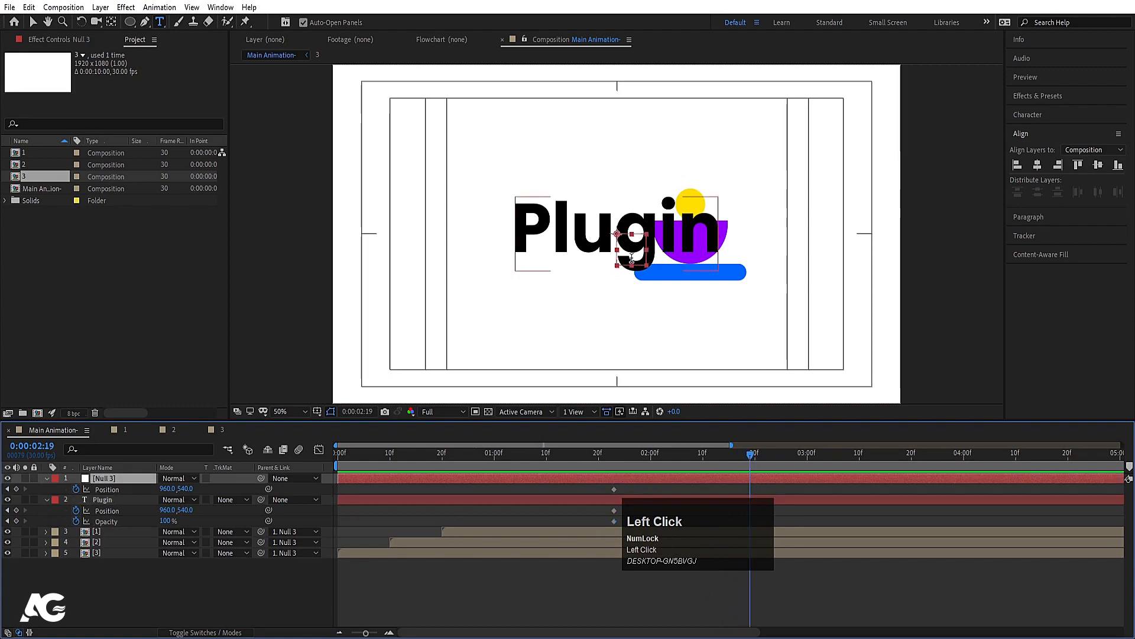
key("v")
left_click_drag(631, 259, 483, 262)
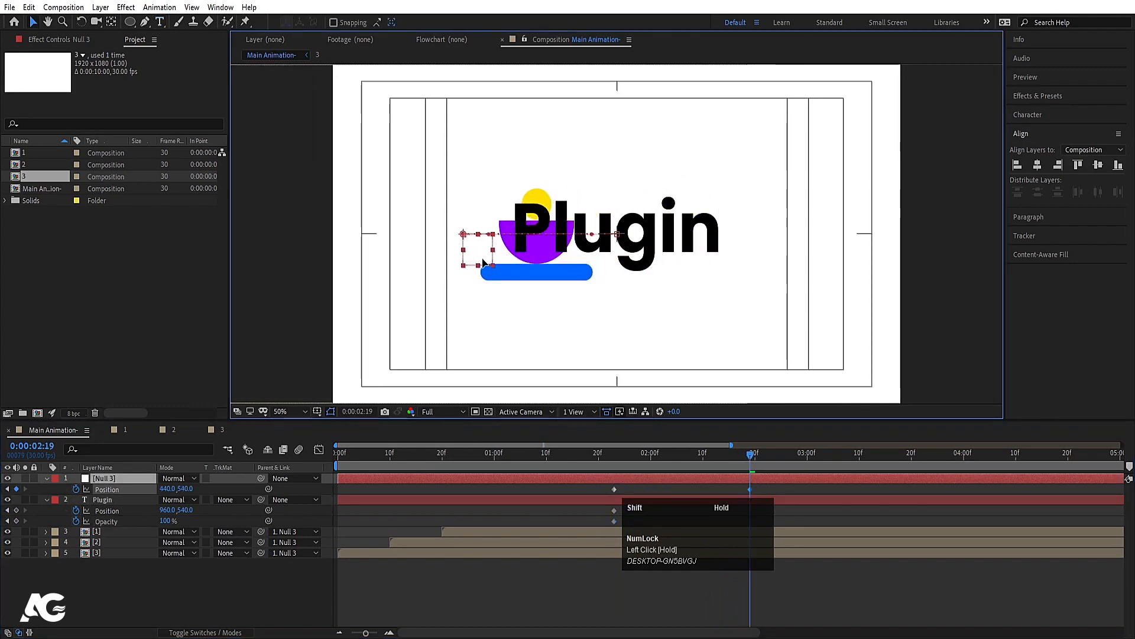
left_click(656, 237)
left_click_drag(658, 237, 718, 237)
left_click_drag(479, 260, 453, 261)
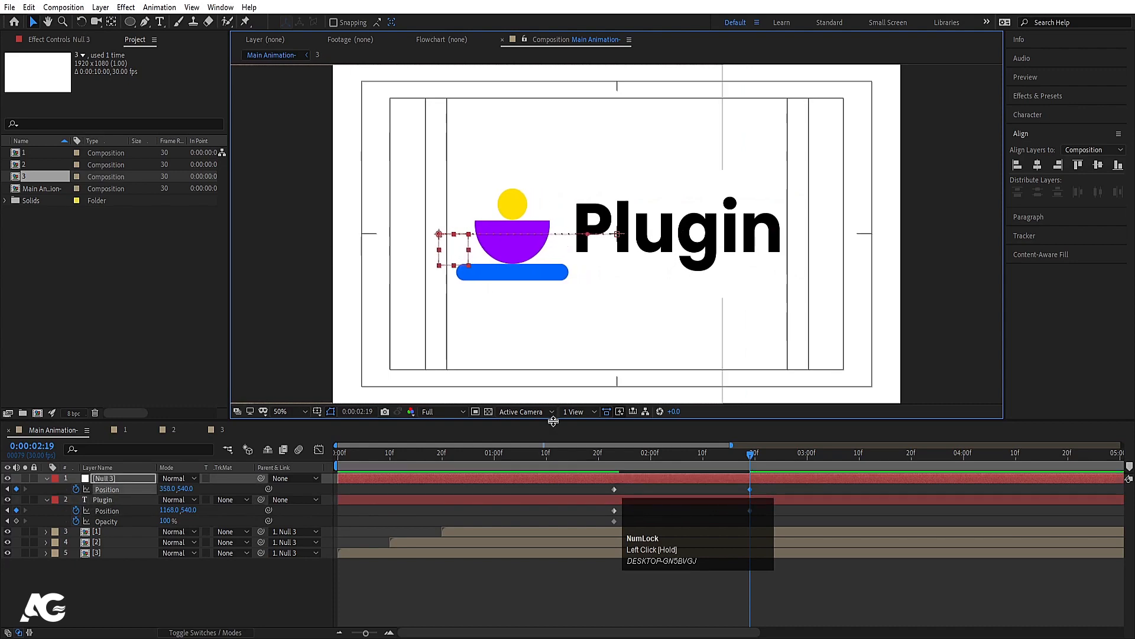
Keyframe the Plugin text's Opacity at 100% at 0:00:02:19 and at 0% at 0:00:01:23
left_click(636, 520)
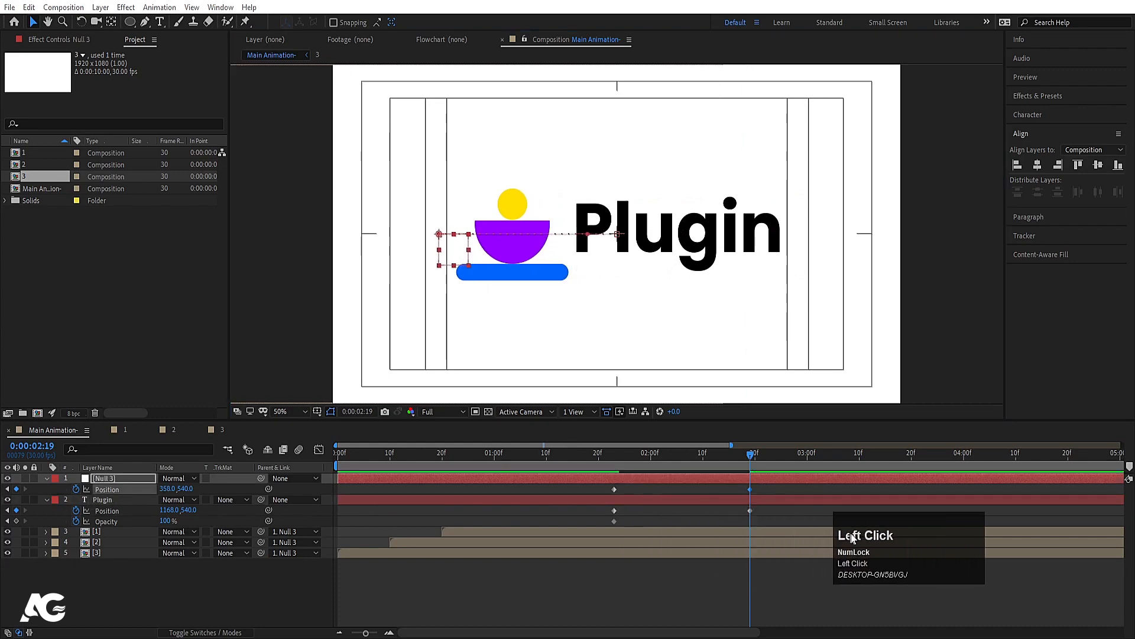
left_click(768, 516)
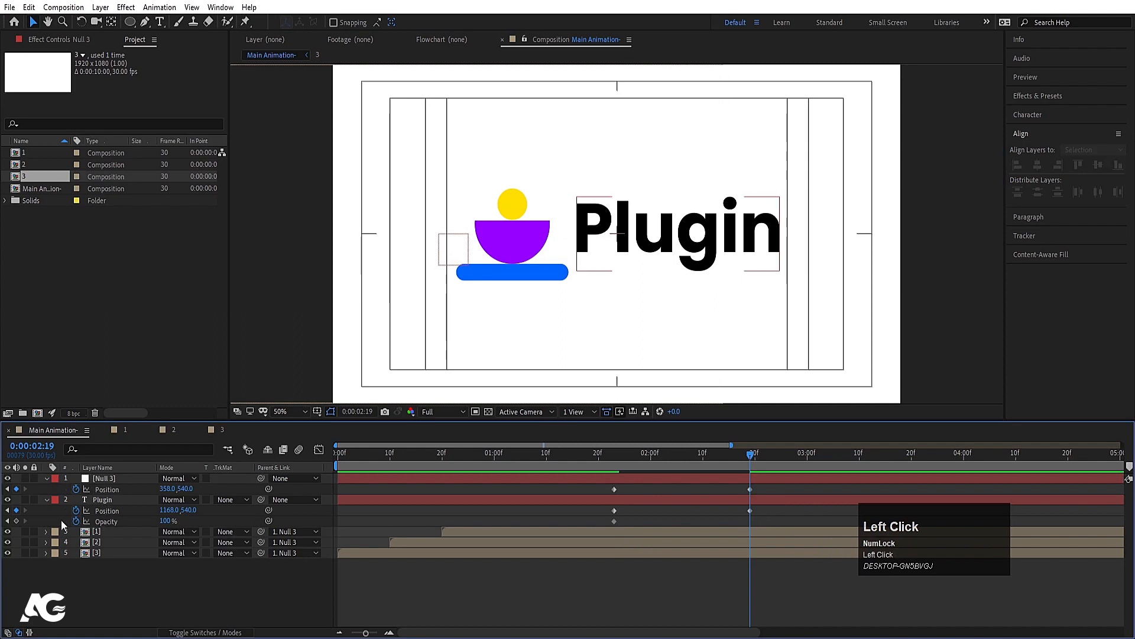
left_click(17, 520)
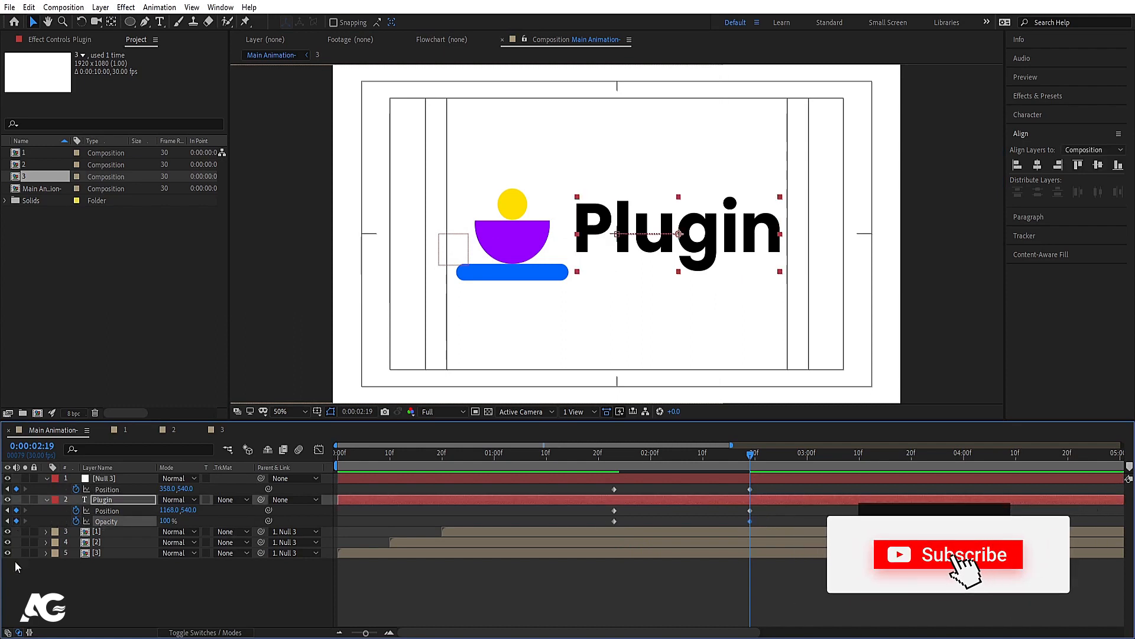
key("j")
left_click_drag(167, 521, 79, 522)
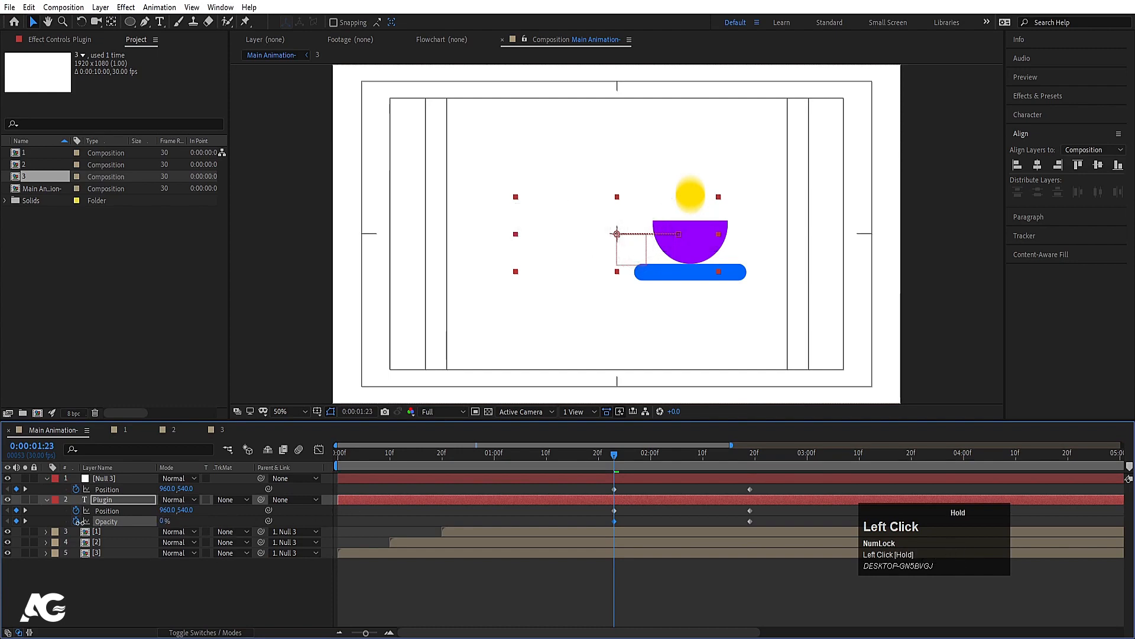
left_click_drag(9, 523, 9, 523)
Set the Plugin text's starting position to 1757, 540 at 0:00:01:23, select all the keyframes and preview the slide-in
left_click_drag(165, 511, 808, 531)
key("space")
key("space")
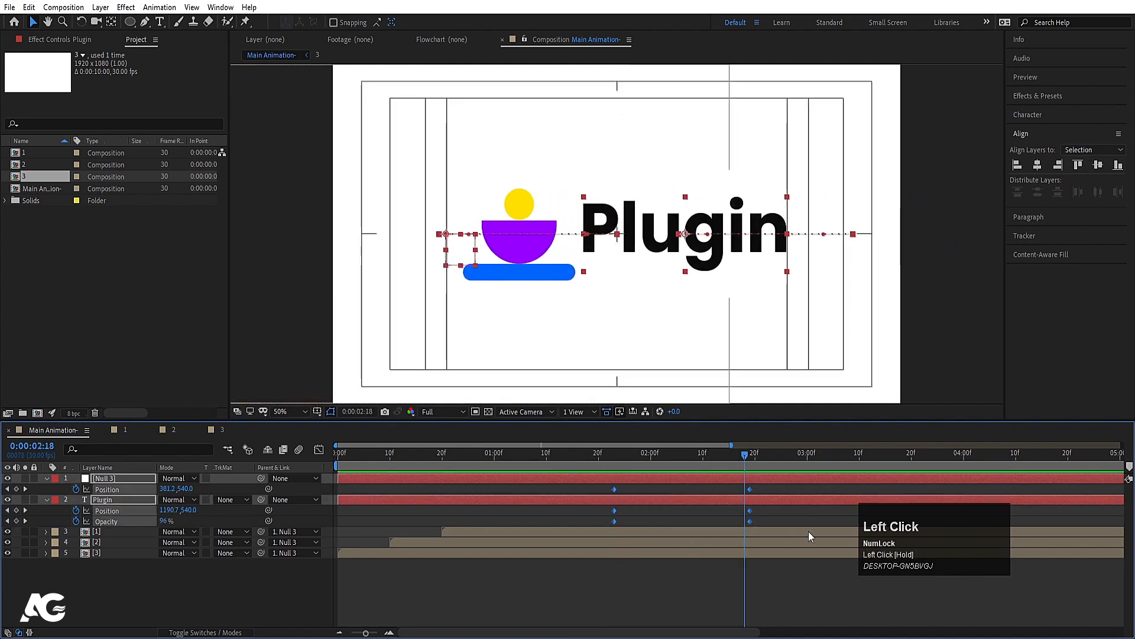
Apply Easy Ease to the selected keyframes and pull their speed-graph handles inward to form a sharp central peak
key("F9")
left_click(320, 450)
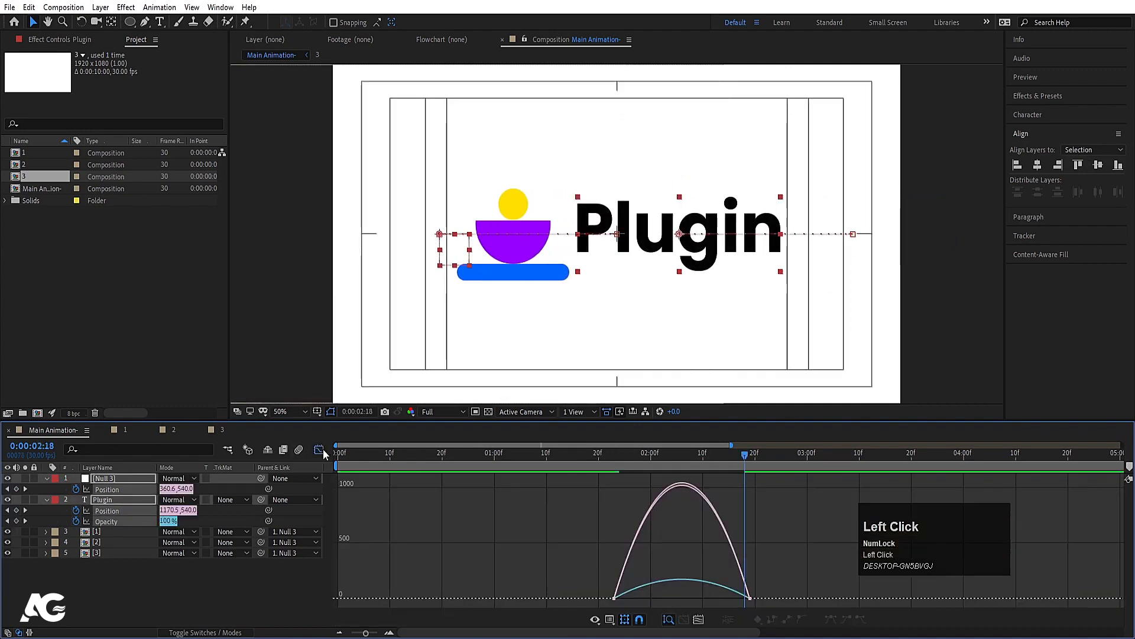
left_click_drag(553, 553, 867, 636)
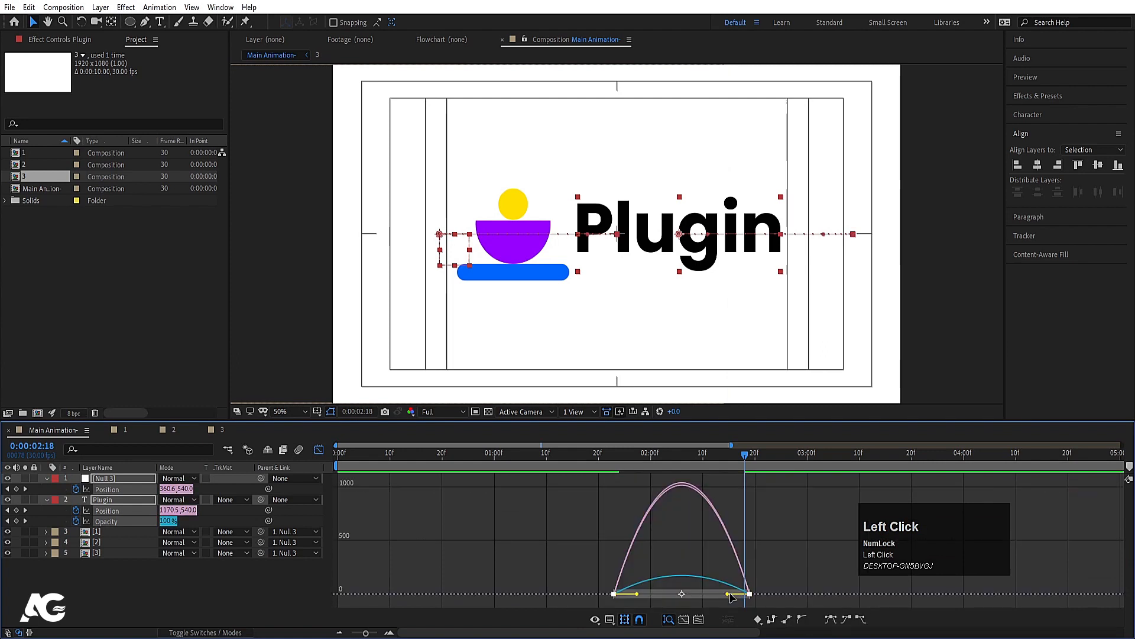
left_click_drag(732, 596, 670, 596)
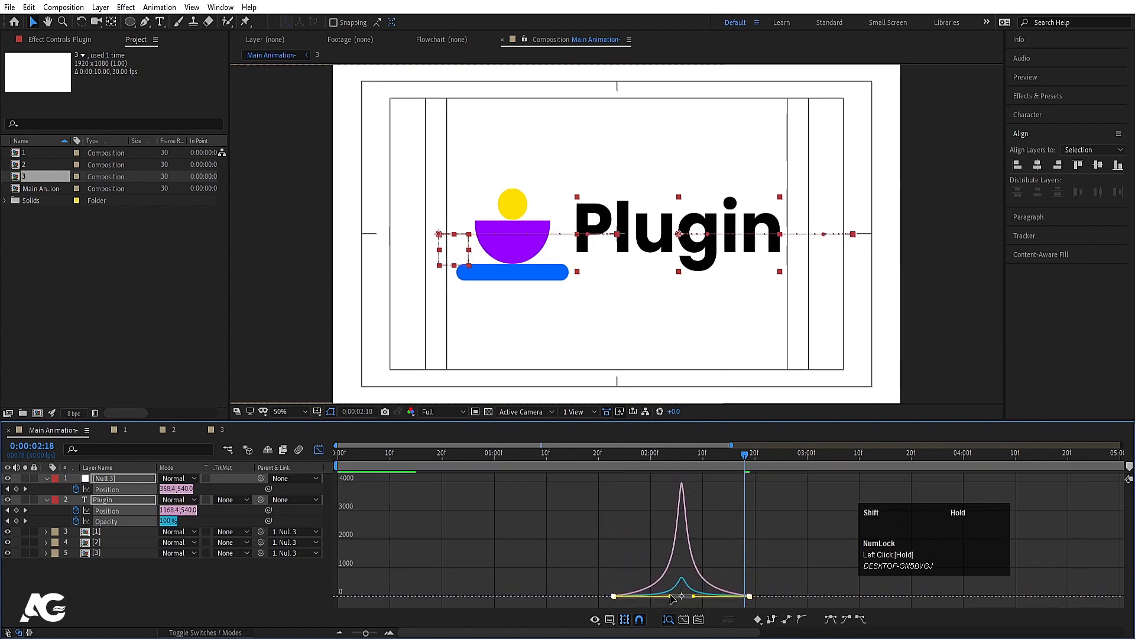
Preview the eased slide of the figure and title from around 0:00:01:23, closing the graph editor
left_click(602, 455)
key("space")
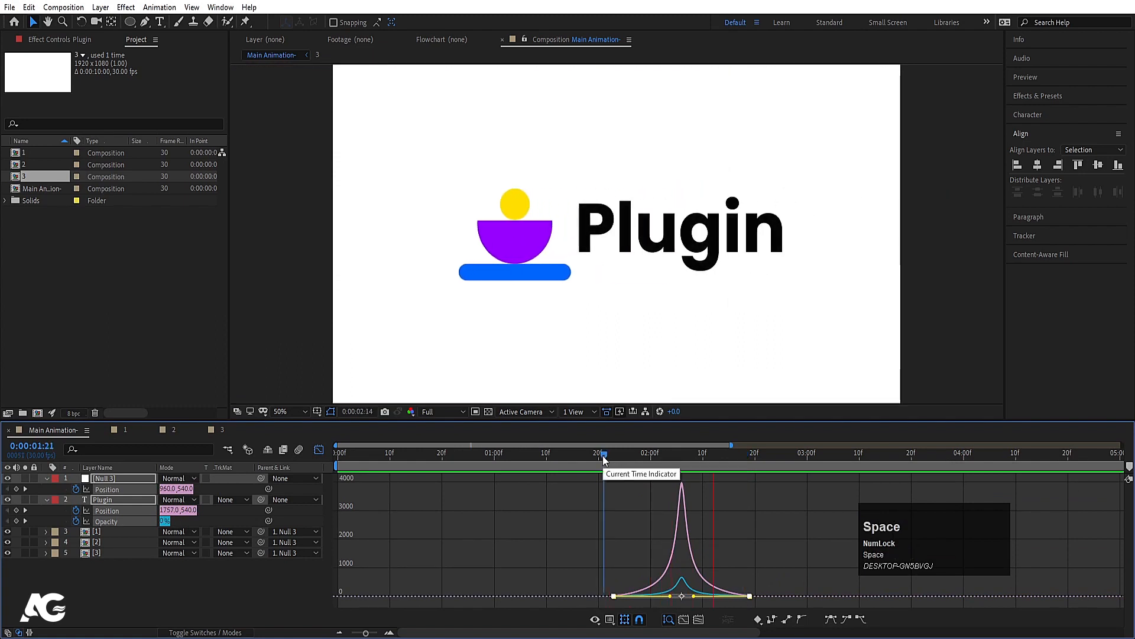
left_click(319, 449)
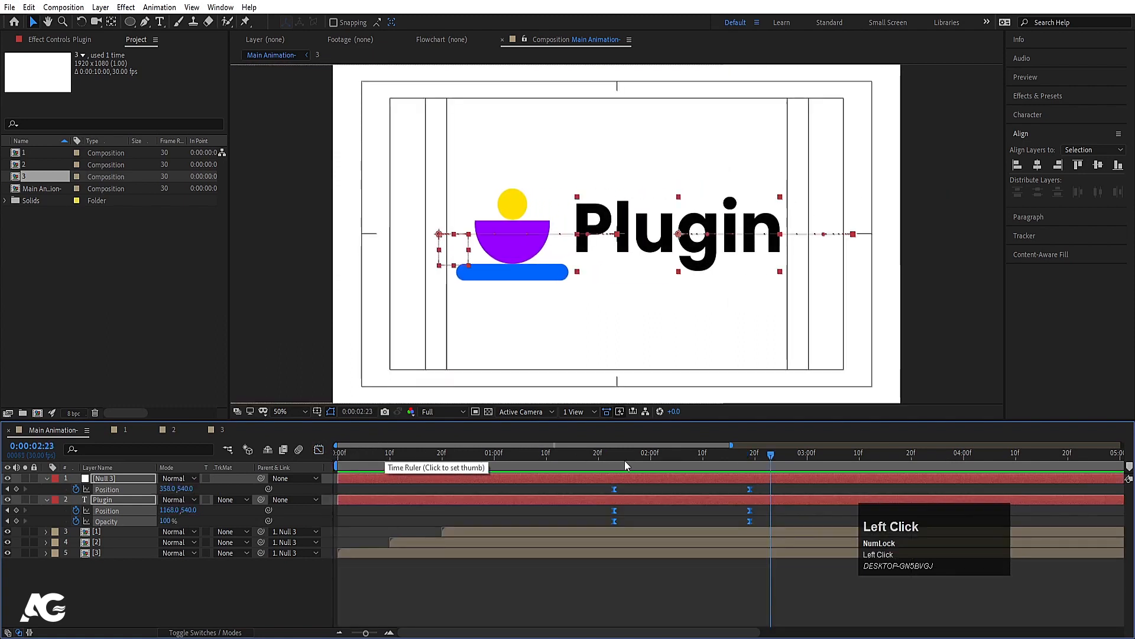
left_click_drag(624, 460, 615, 463)
key("space")
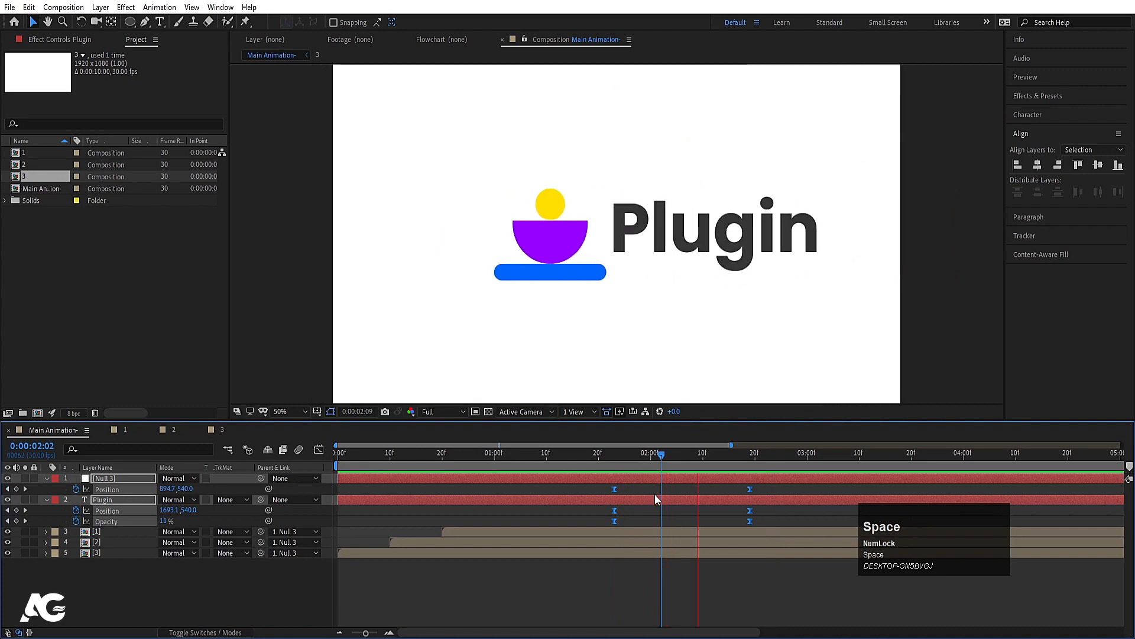
left_click(655, 500)
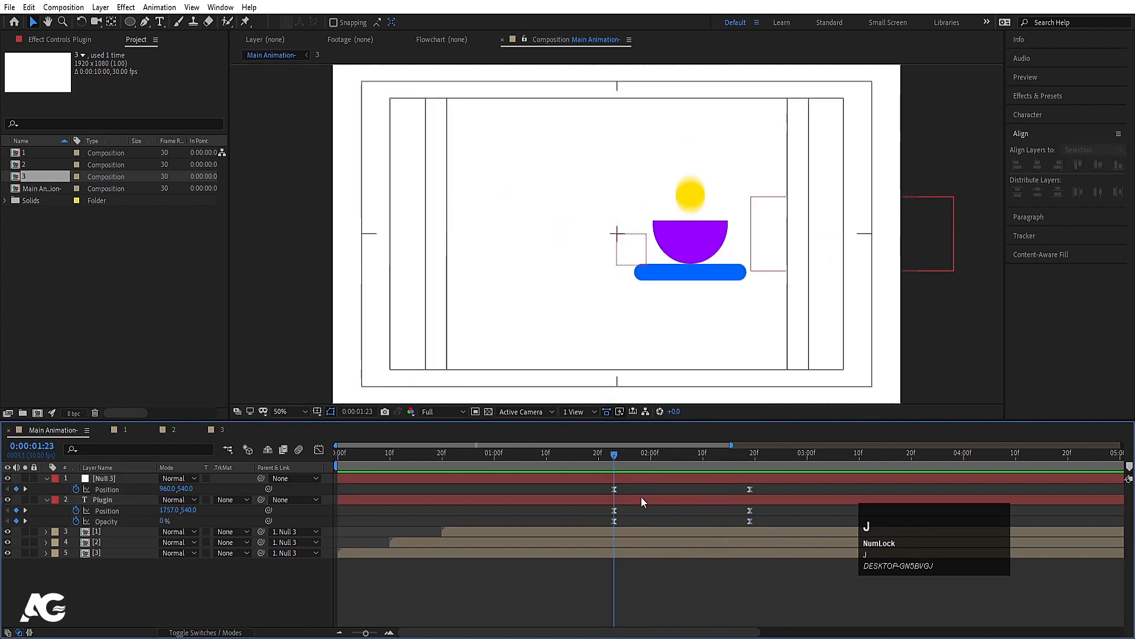
key("space")
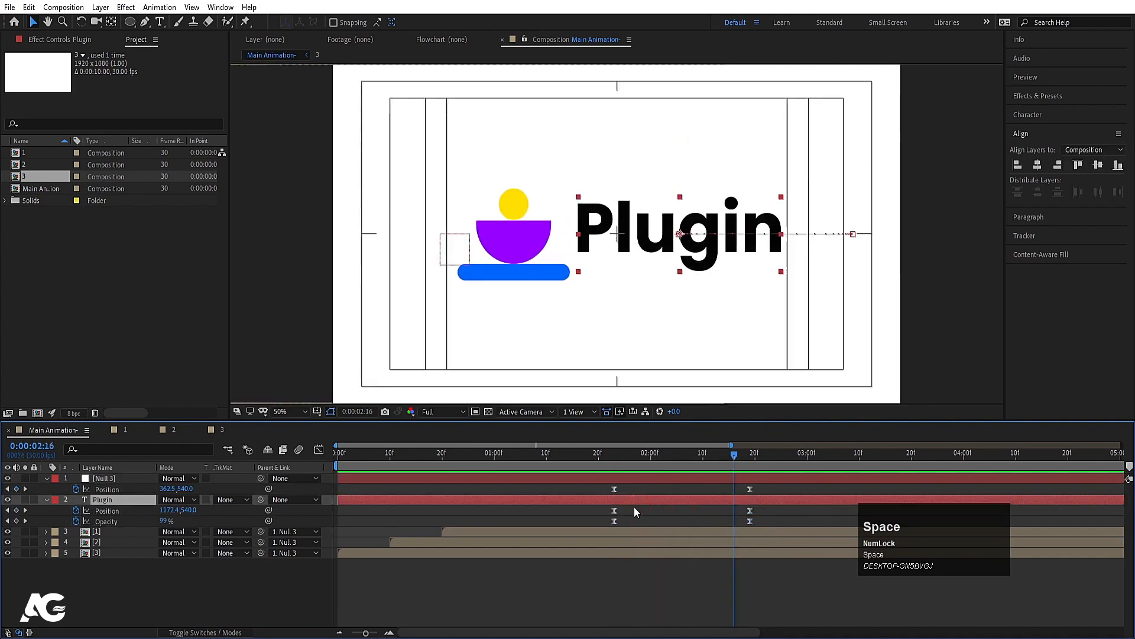
Solo the Plugin text layer and preview it alone, leaving the playhead at 0:00:02:19
left_click(25, 500)
key("space")
key("space")
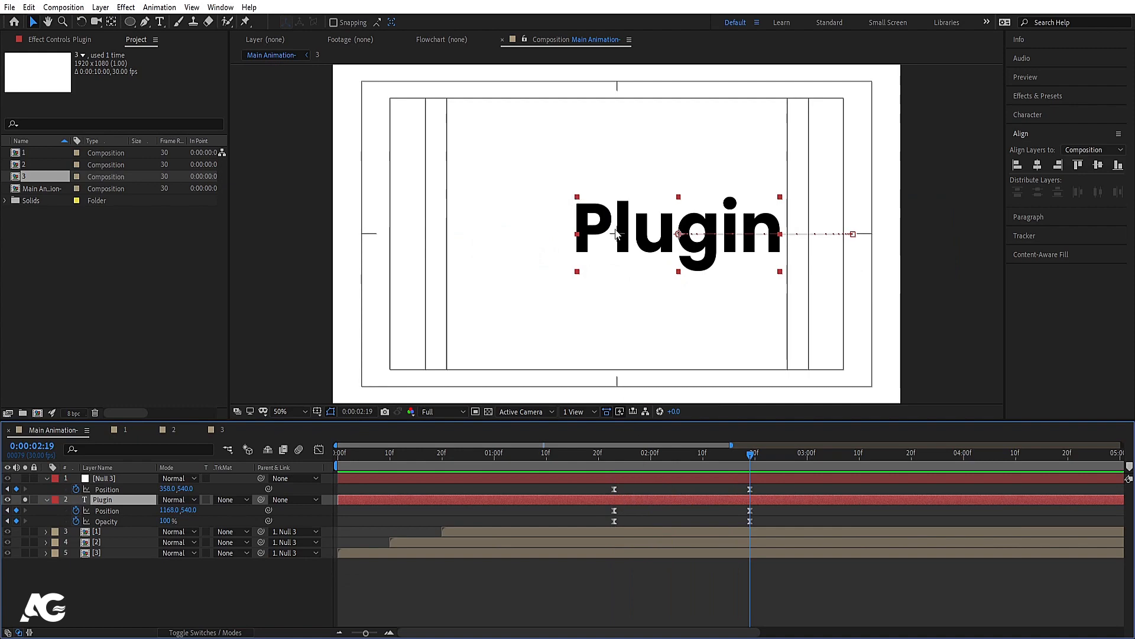
Draw a rectangular mask on the Plugin text layer that encloses only the letter P
scroll(603, 236, "up", 2)
key("space")
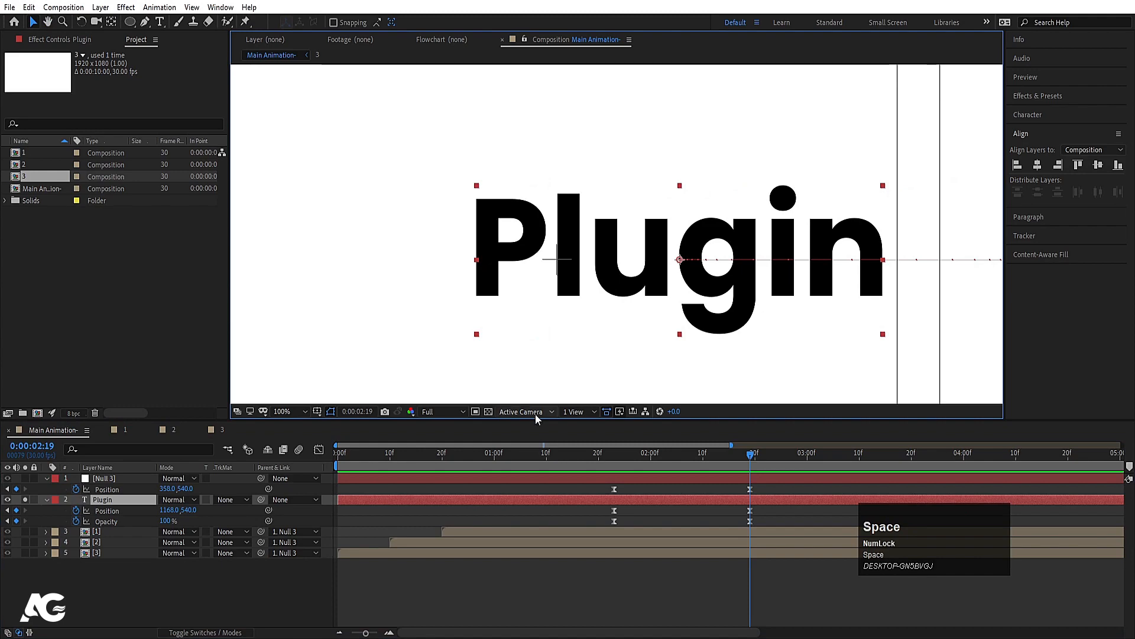
key("minus")
key("Num_Lock")
left_click_drag(130, 21, 169, 32)
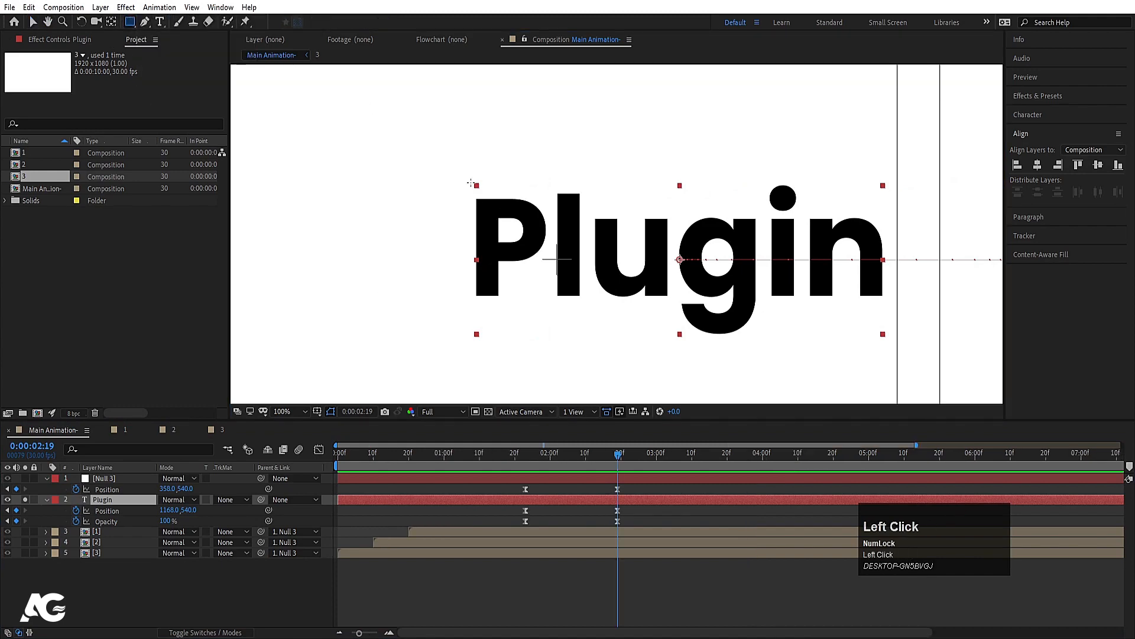
left_click_drag(450, 167, 549, 315)
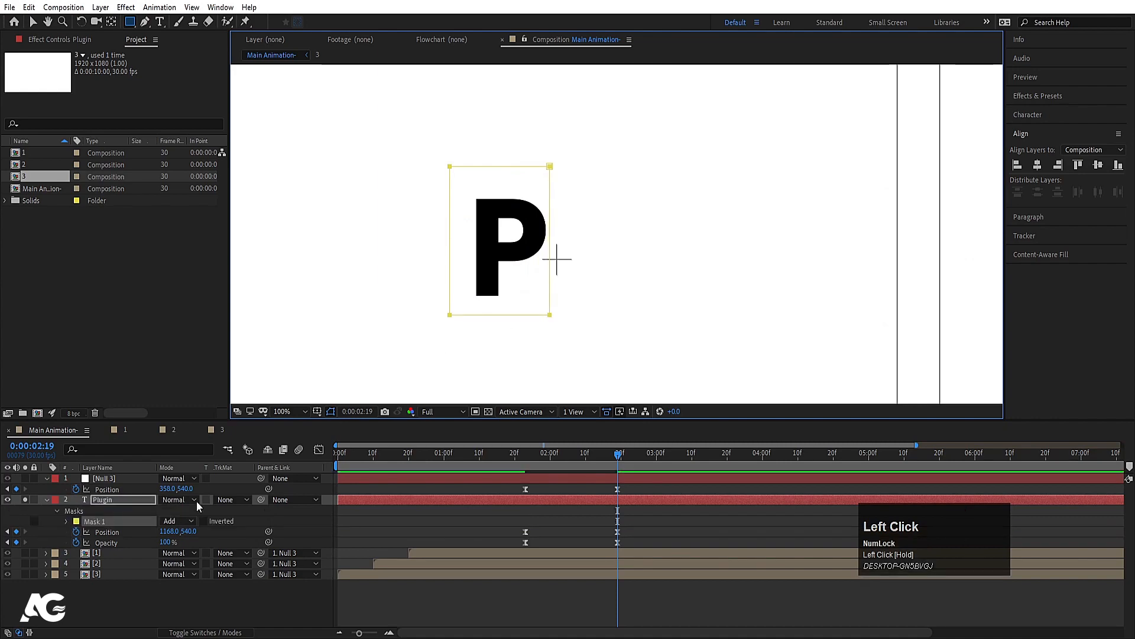
Duplicate the Plugin text layer and replace the copy's mask with a rectangular mask enclosing only the letter l
left_click(114, 500)
key("ctrl+d")
key("m")
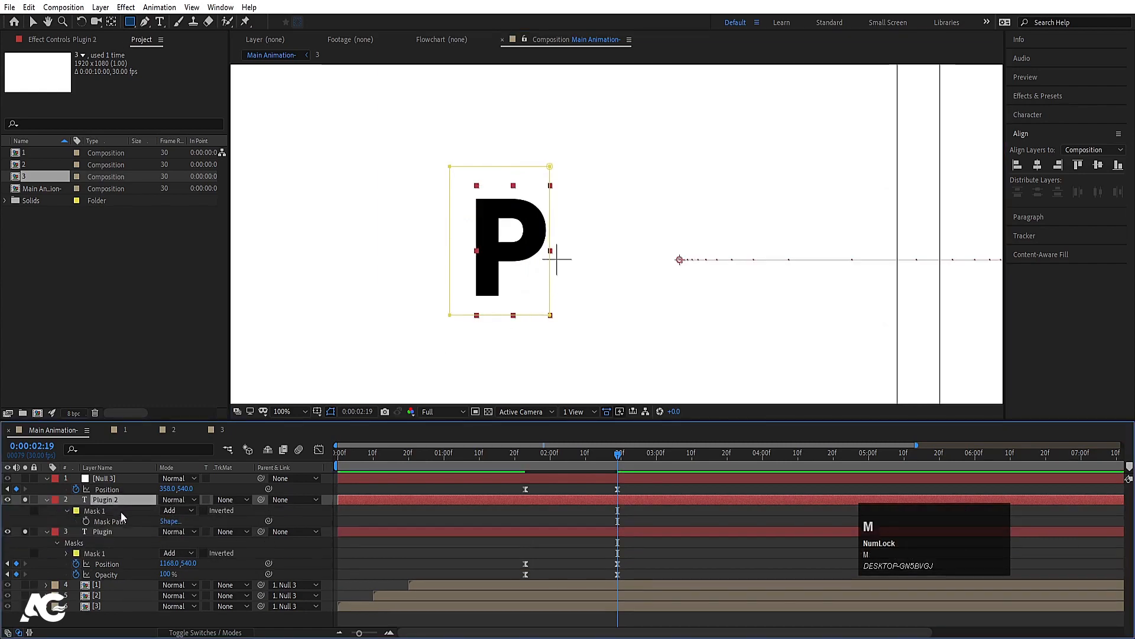
left_click(101, 511)
key("Delete")
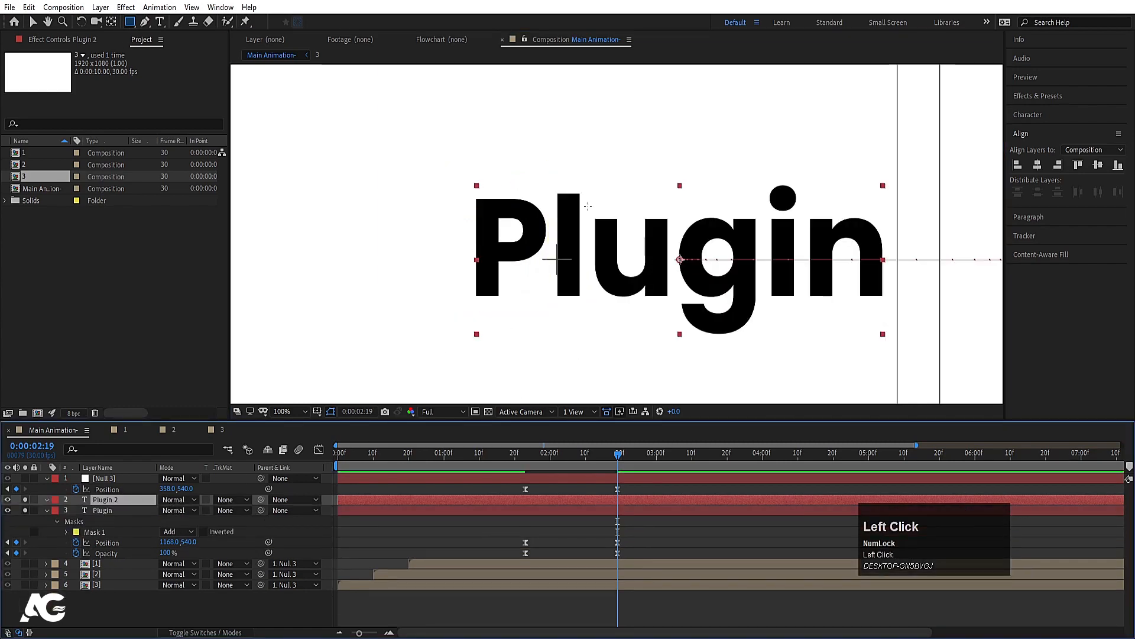
left_click_drag(550, 178, 587, 314)
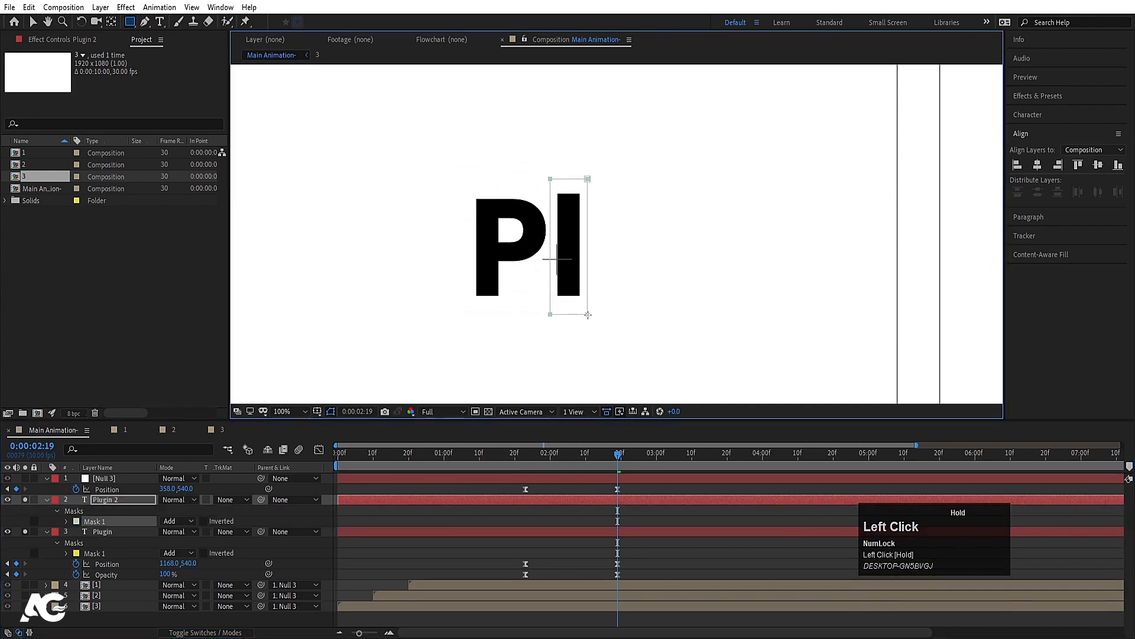
Duplicate the l text layer and replace its mask with a rectangle around only the letter u
key("ctrl+d")
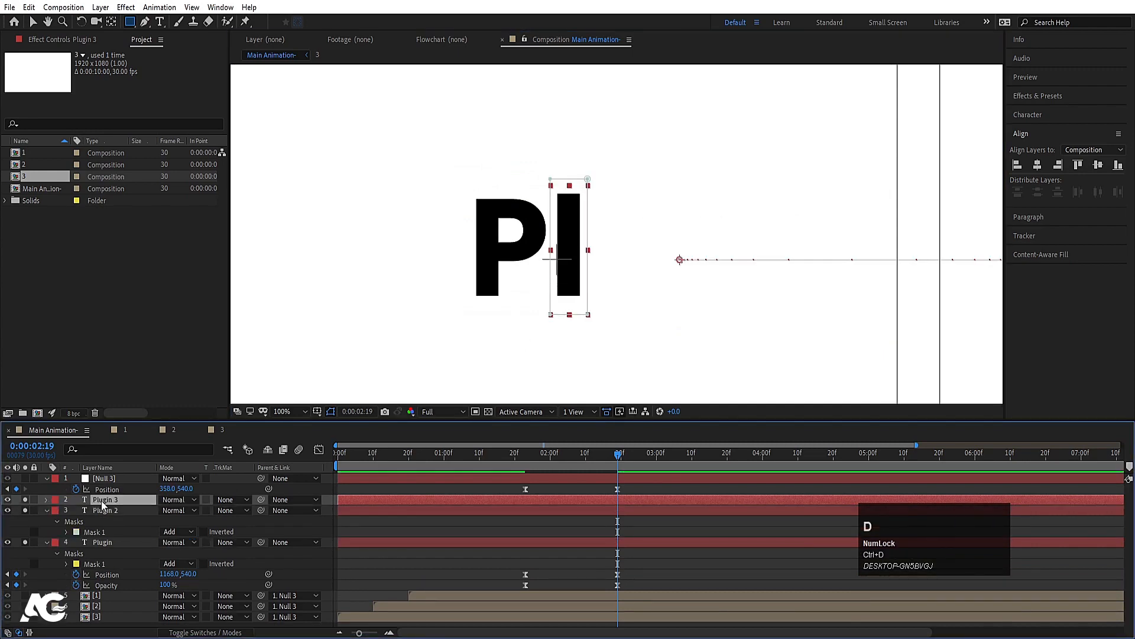
key("m")
left_click(112, 511)
key("Delete")
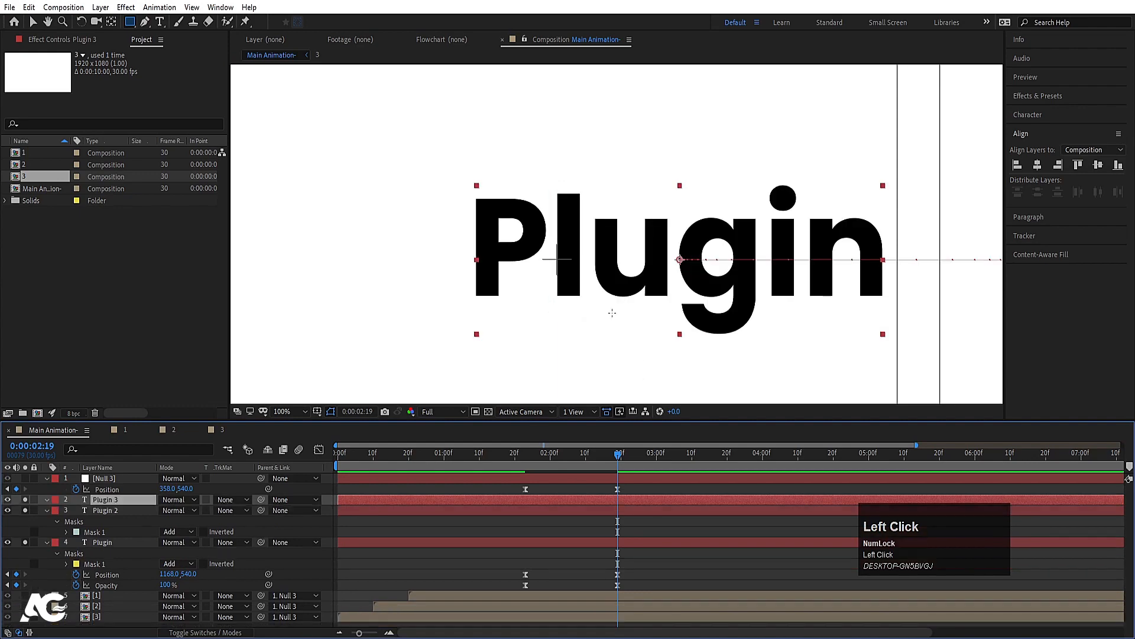
left_click_drag(590, 205, 673, 319)
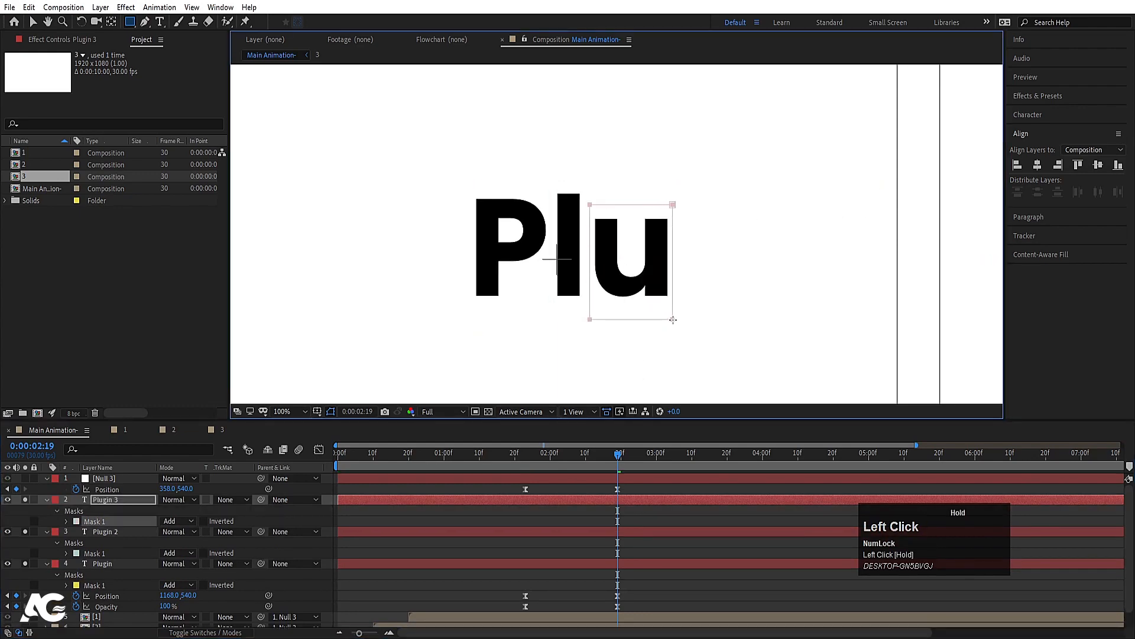
Duplicate the u text layer and replace its mask with a rectangle around only the letter g
key("ctrl+d")
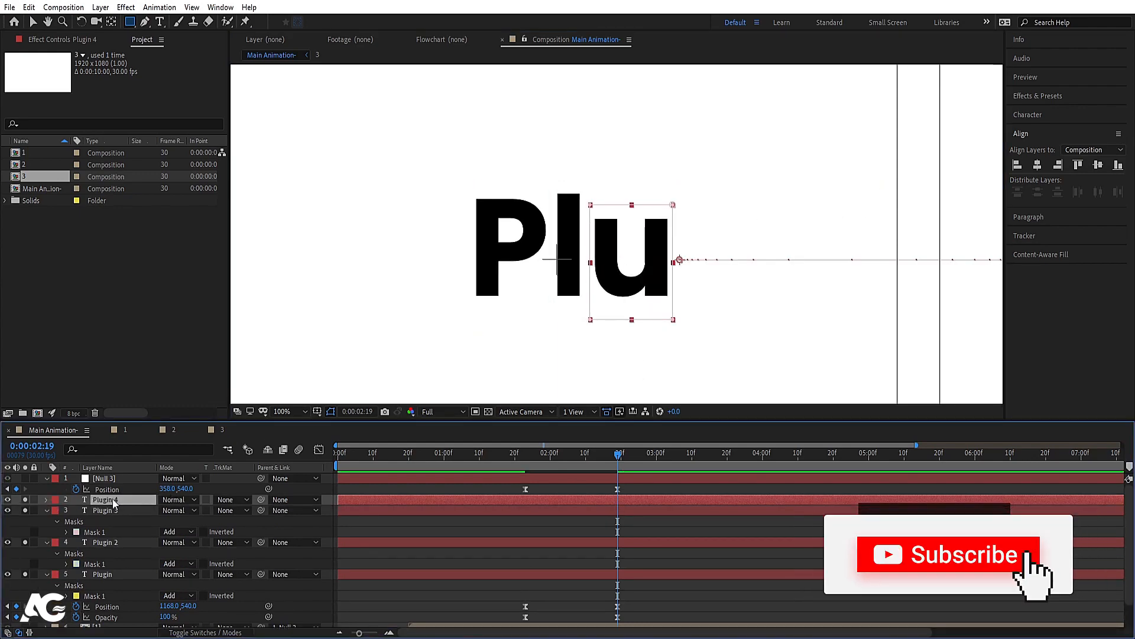
key("m")
left_click(113, 510)
key("Delete")
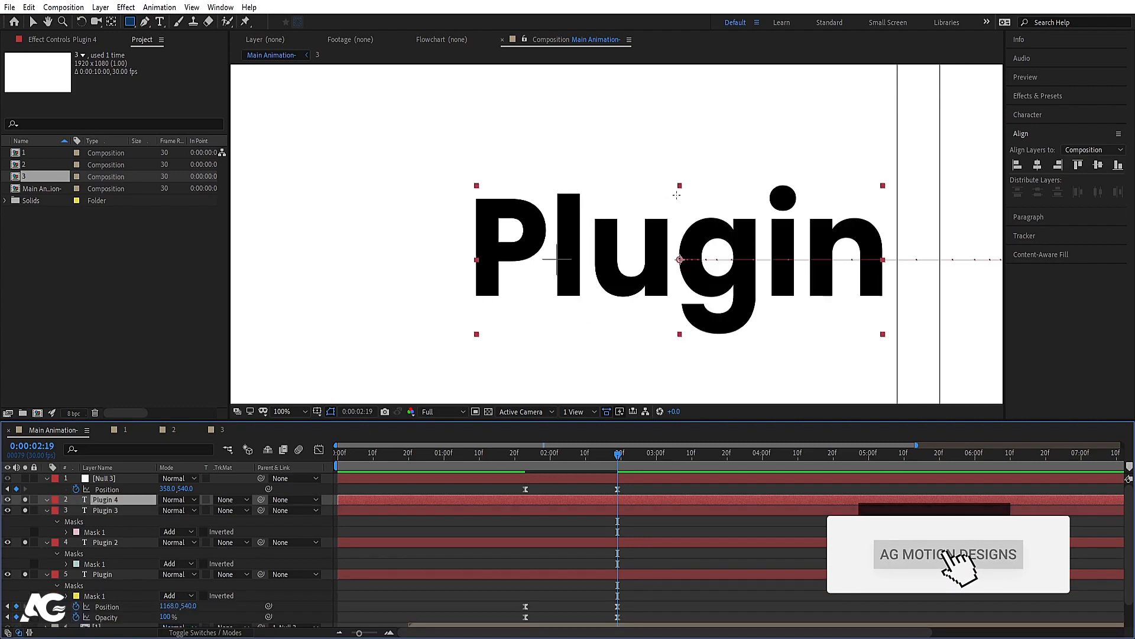
left_click_drag(676, 193, 761, 343)
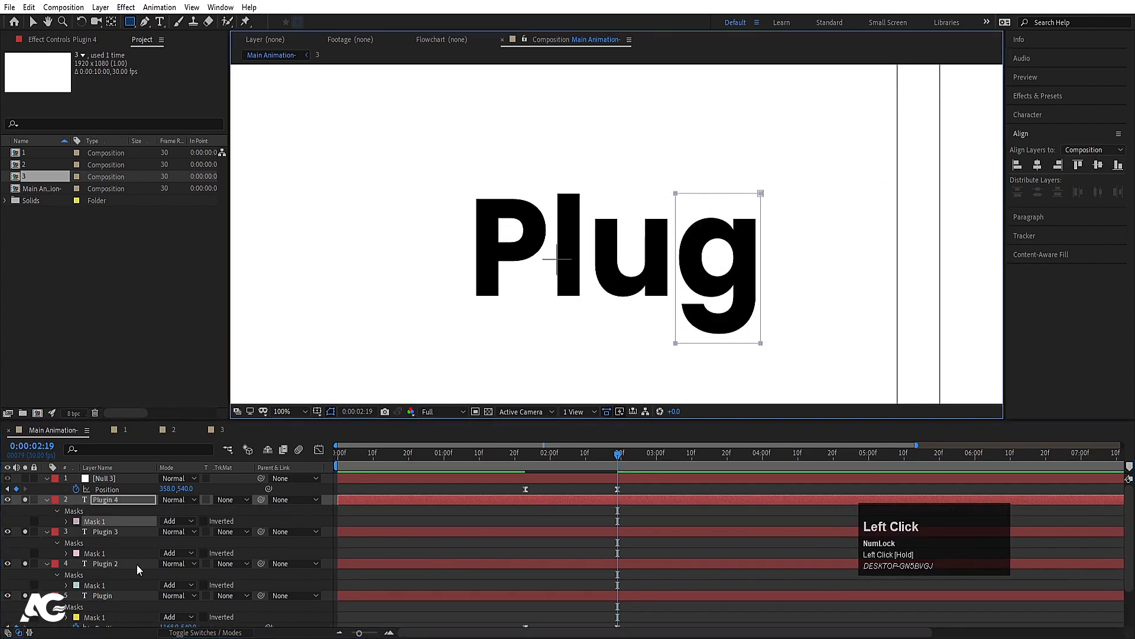
Duplicate the g text layer and replace its mask with a rectangle around only the letter i
key("ctrl+d")
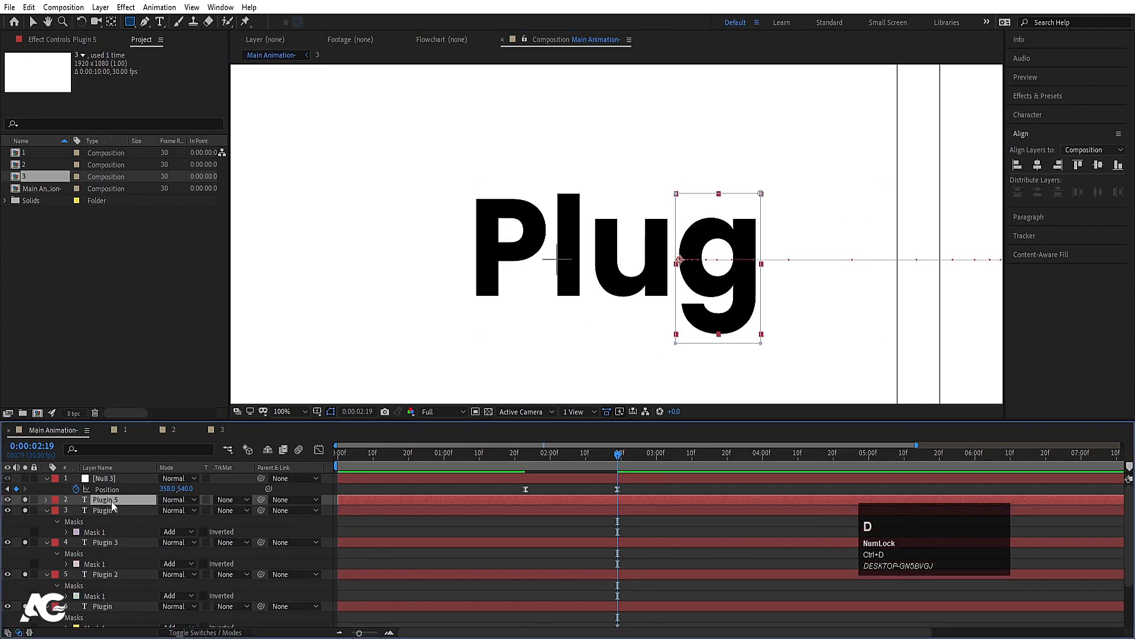
key("p")
key("m")
left_click(108, 512)
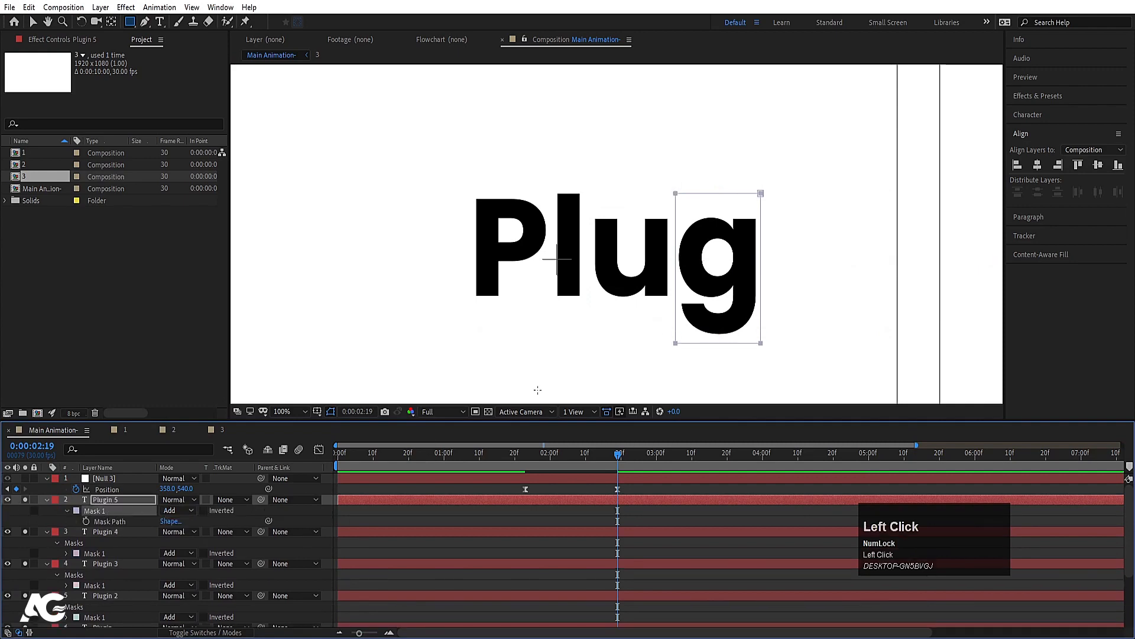
key("Delete")
left_click_drag(762, 170, 801, 319)
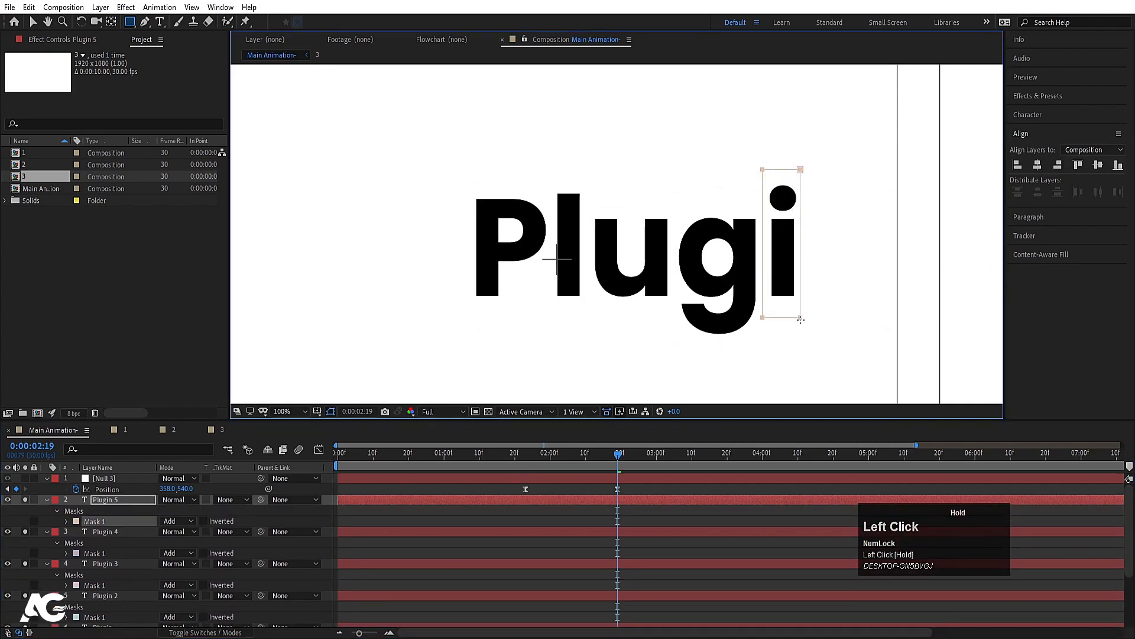
Duplicate the i text layer and replace its mask with a rectangle around only the letter n
key("ctrl+d")
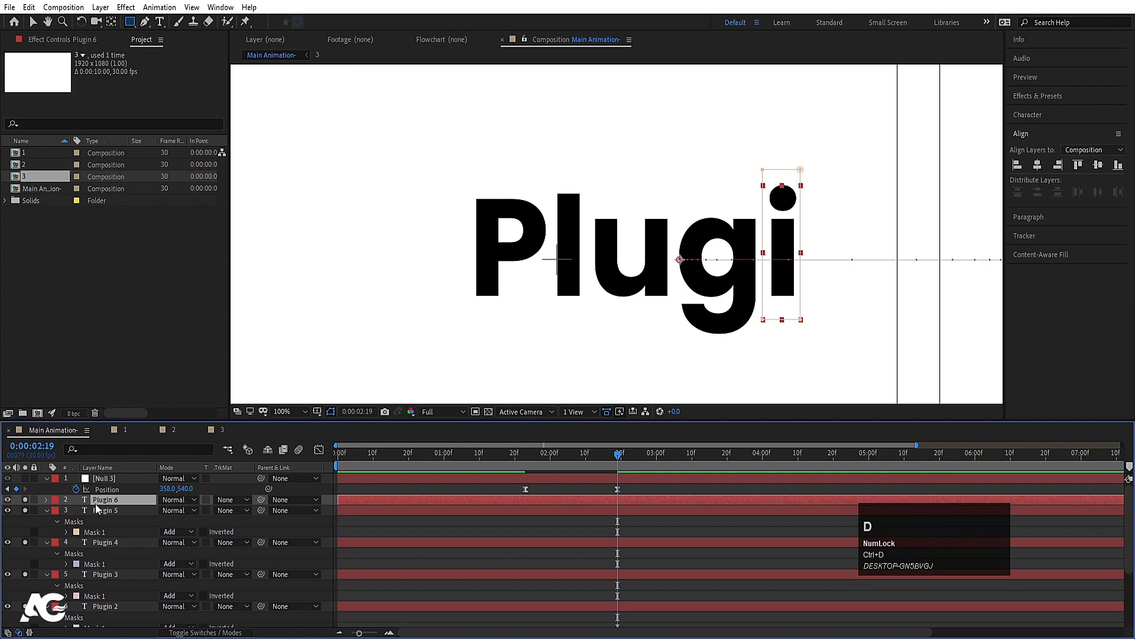
key("m")
left_click(99, 508)
key("Delete")
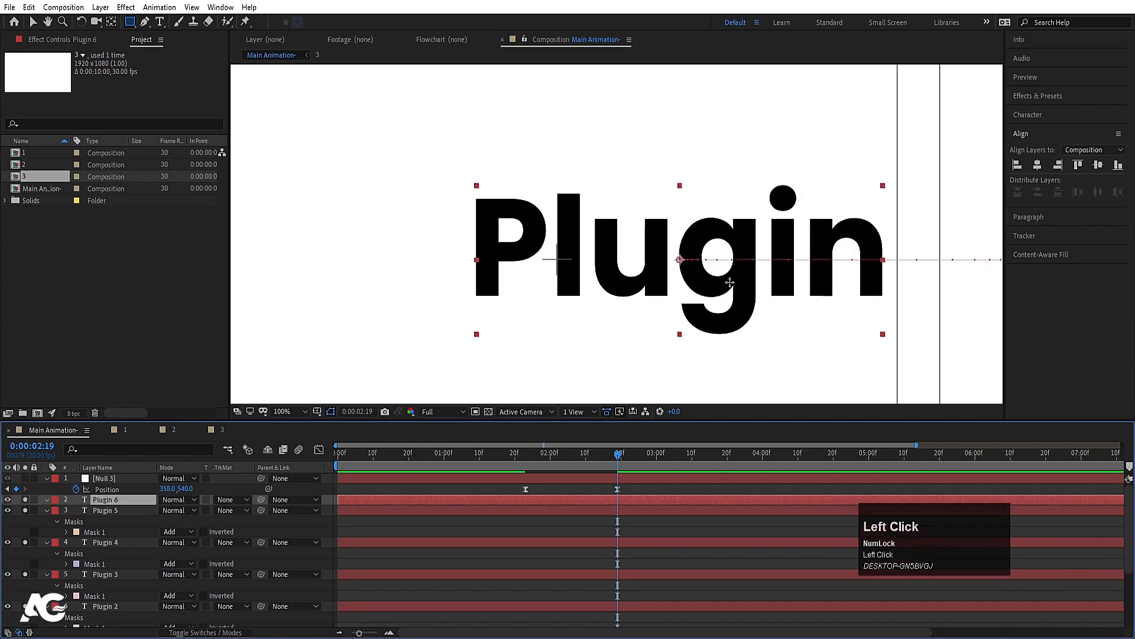
left_click_drag(805, 196, 883, 308)
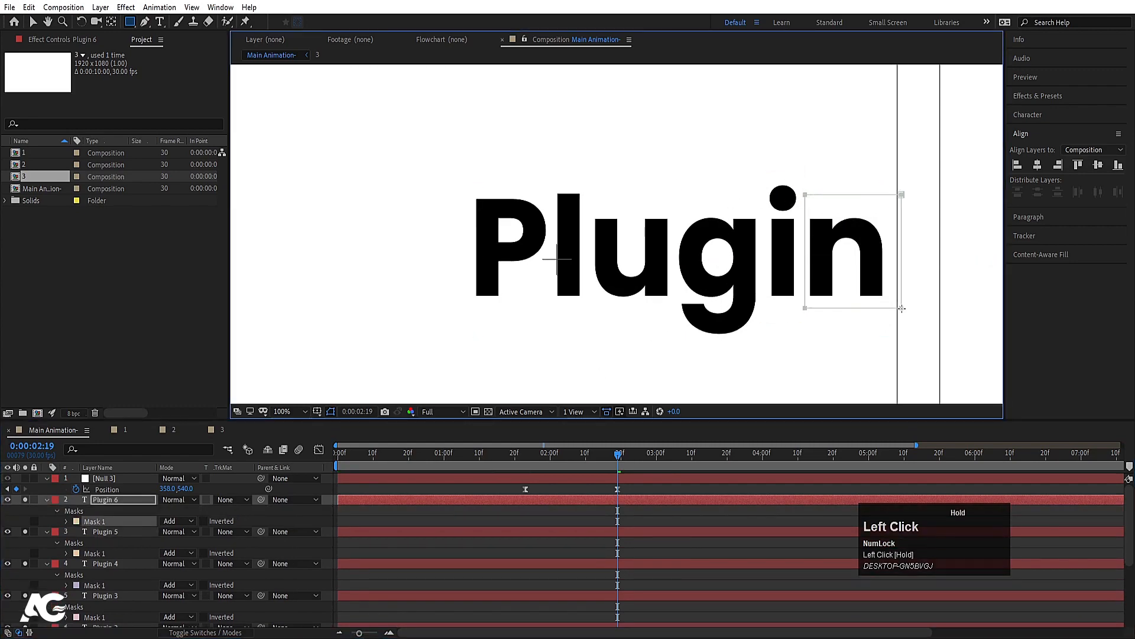
Reveal the keyframes of all six Plugin text layers and trim their in points to the first keyframe at 0:00:01:23
key("u")
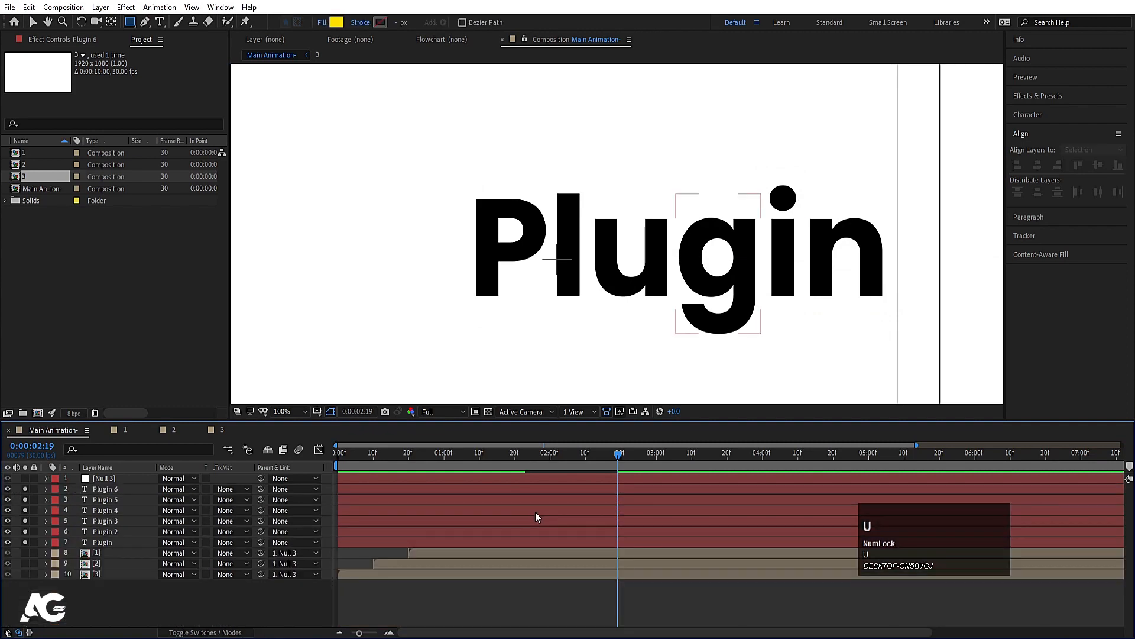
left_click(110, 500)
left_click(108, 490)
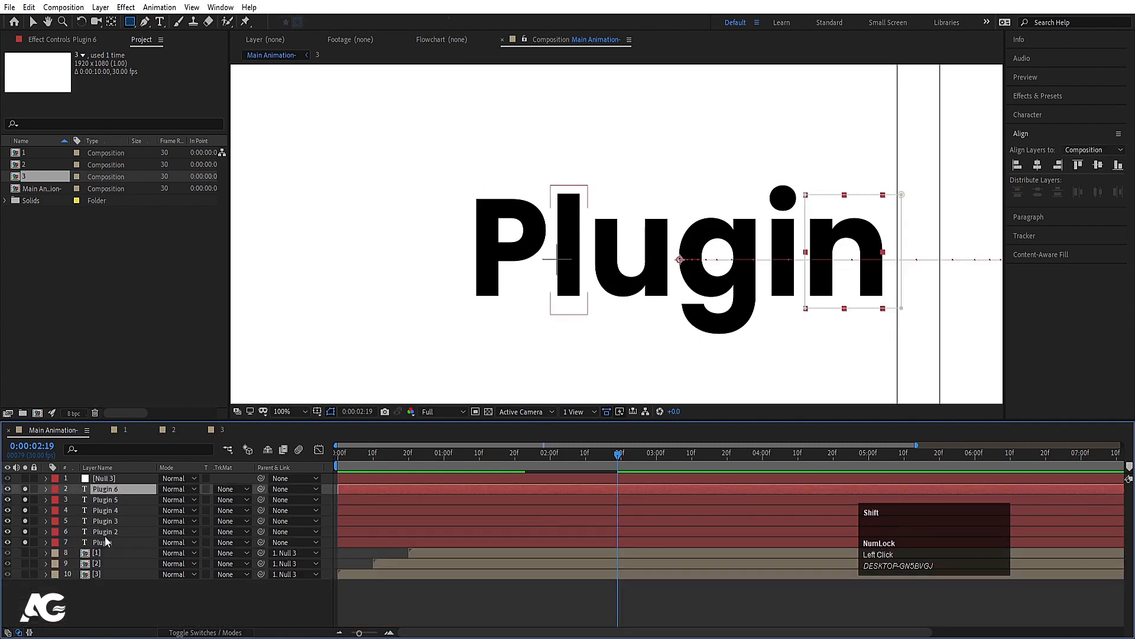
left_click(104, 543, "shift")
key("u")
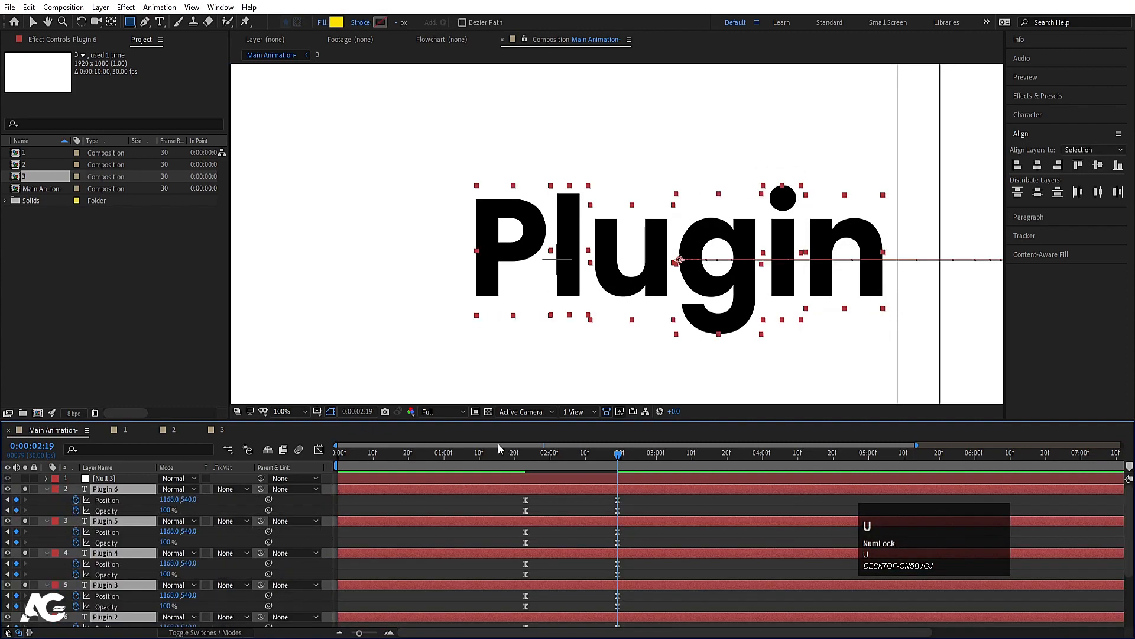
key("j")
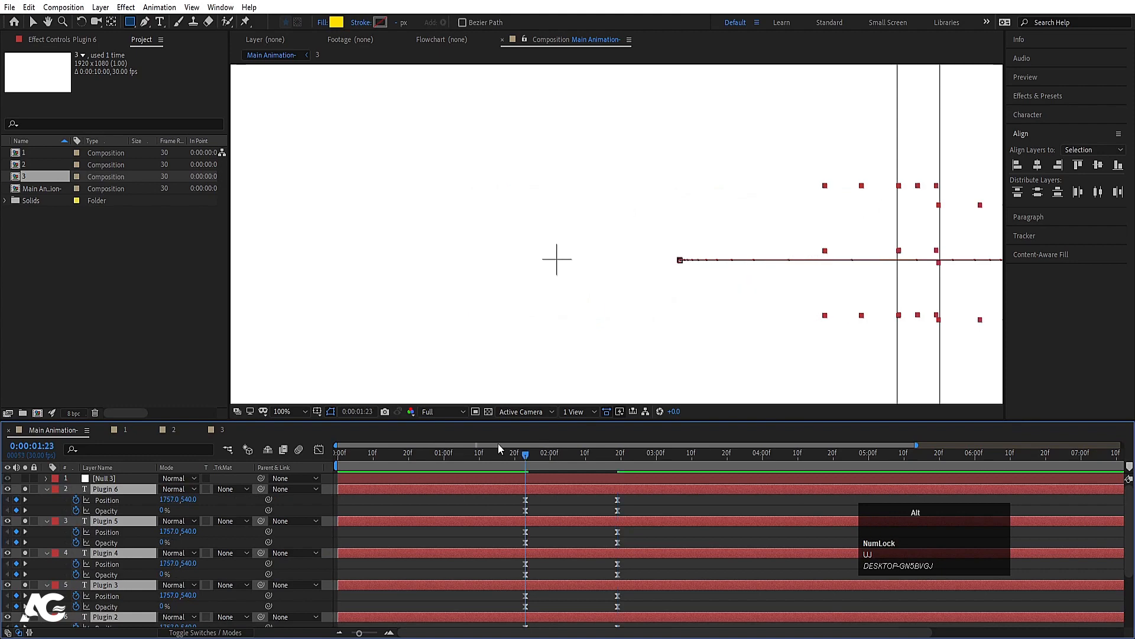
key("alt+bracketleft")
Stagger the letters by two frames, moving Plugin 2 to start at 0:00:01:25 and Plugin 3 at 0:00:01:27
scroll(538, 549, "down", 3)
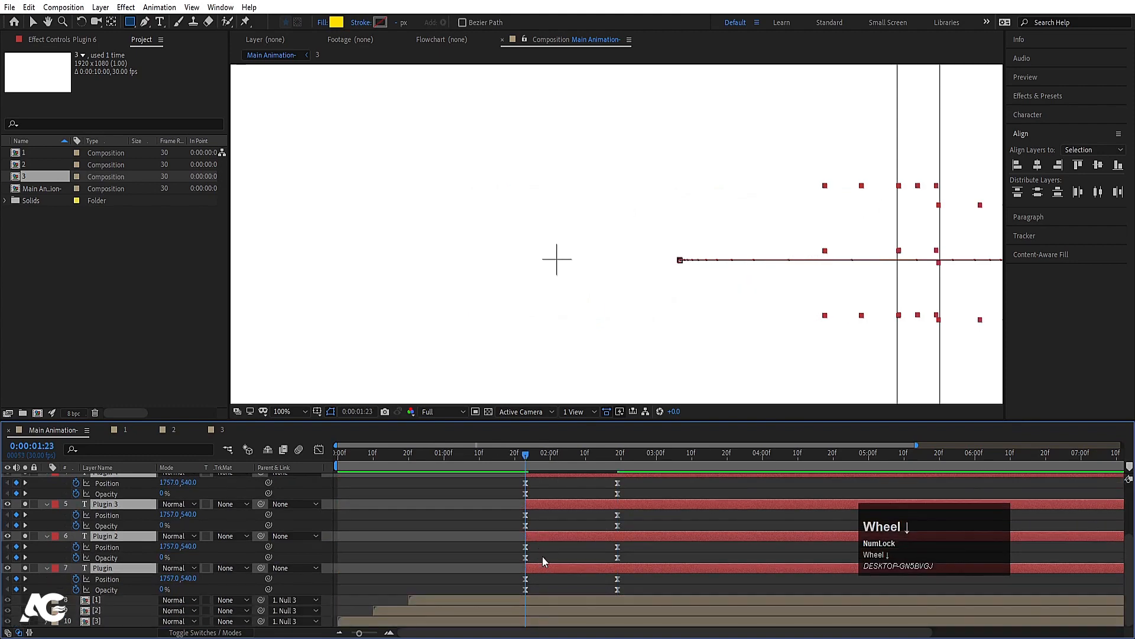
left_click(541, 552)
key("Page_Down")
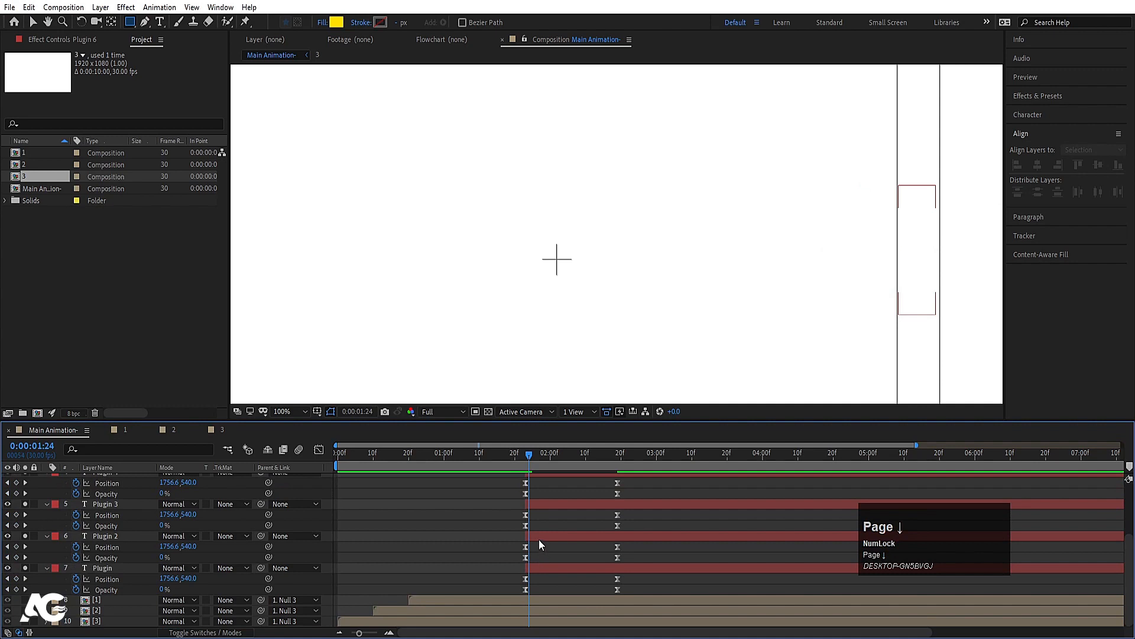
key("equal")
key("Page_Down")
left_click(538, 537)
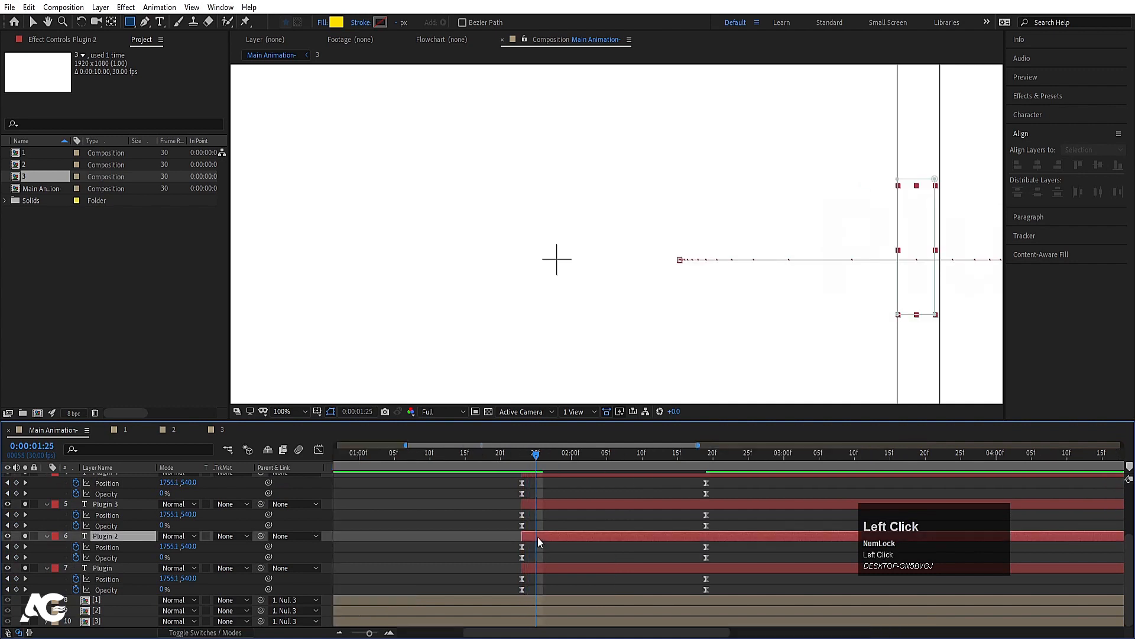
key("bracketleft")
key("Page_Down")
key("Page_Down")
left_click(559, 502)
key("bracketleft")
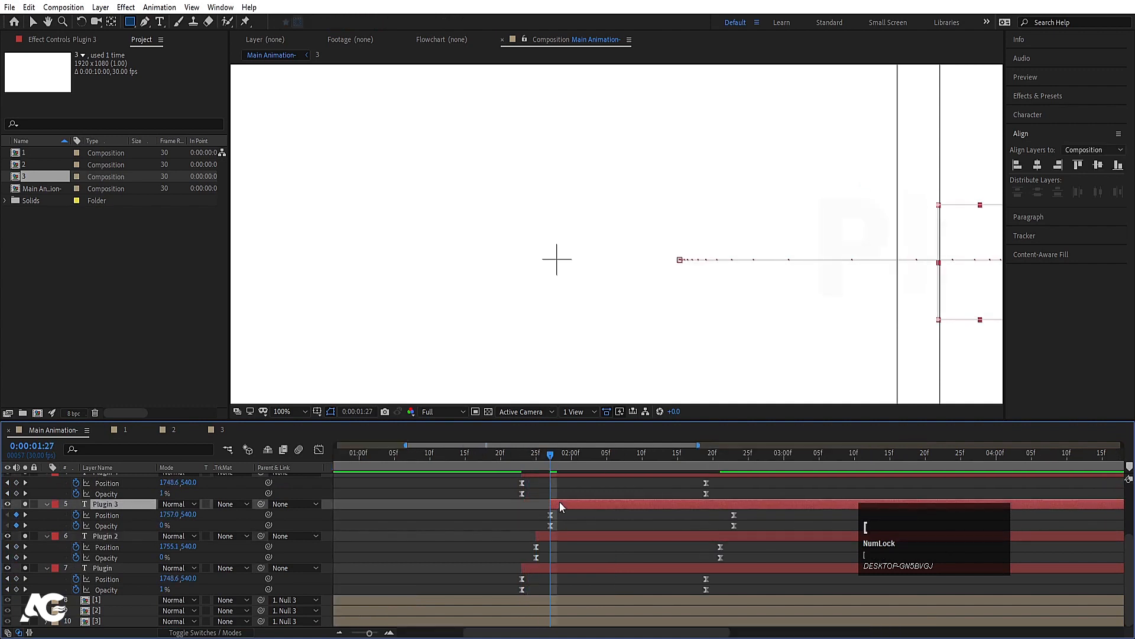
Shift the Plugin 4 layer to start at 0:00:01:29 and the Plugin 5 layer at 0:00:02:01
key("Page_Down")
key("Page_Down")
scroll(552, 508, "up", 1)
left_click(558, 506)
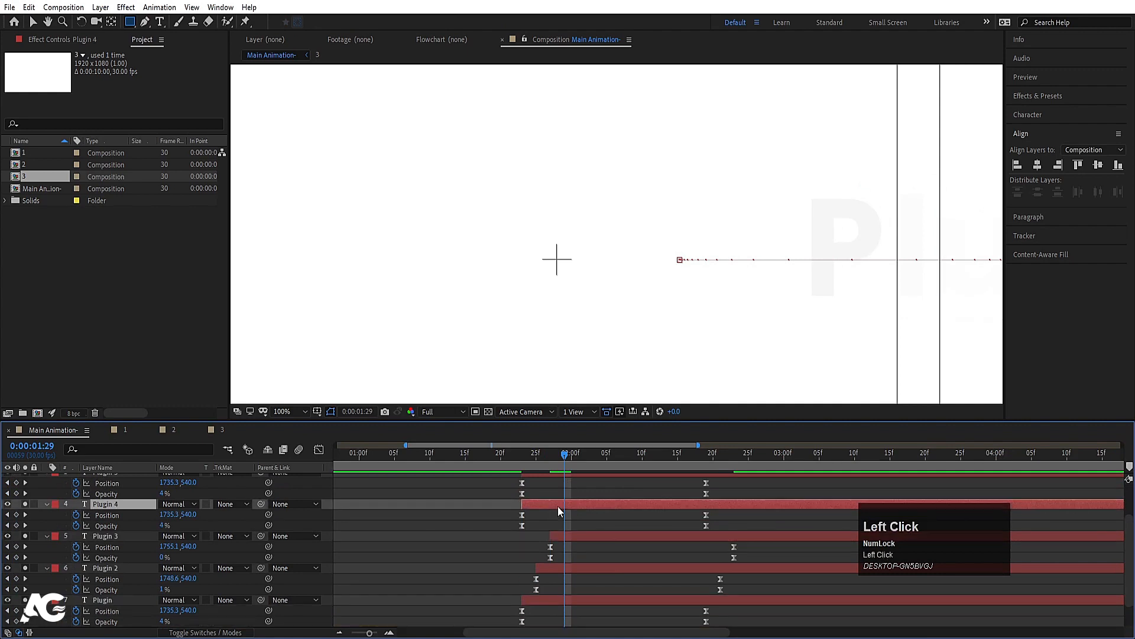
key("bracketleft")
key("Page_Down")
key("Page_Down")
scroll(572, 506, "up", 1)
left_click(570, 503)
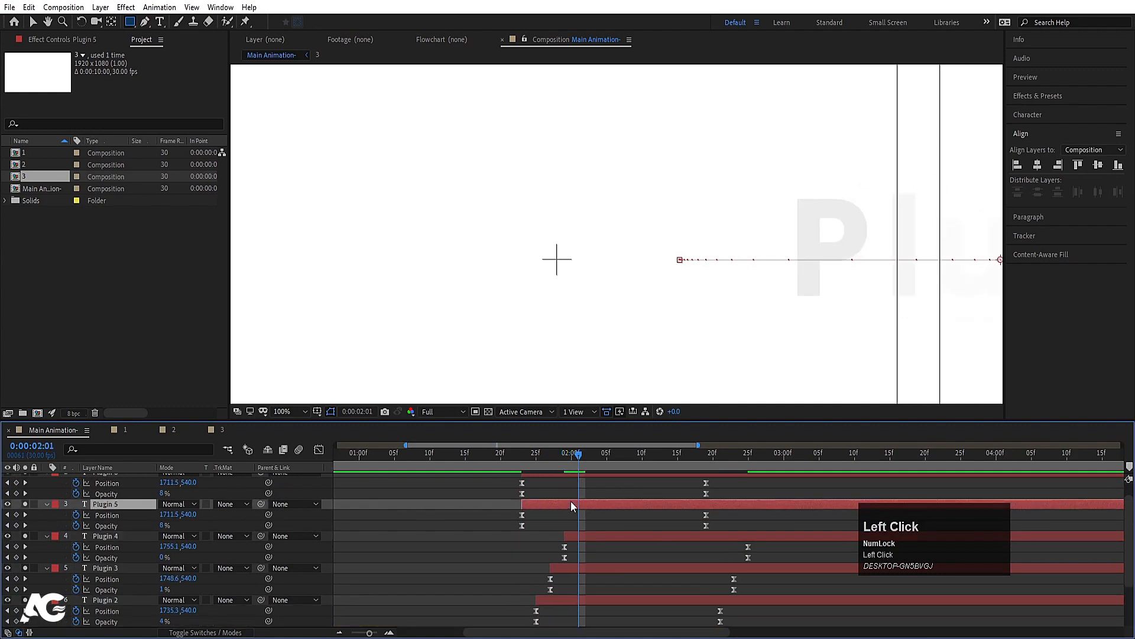
key("bracketleft")
Shift the Plugin 6 layer two frames further so it starts at 0:00:02:03
key("Page_Down")
key("Page_Down")
scroll(573, 498, "up", 1)
left_click(579, 488)
key("bracketleft")
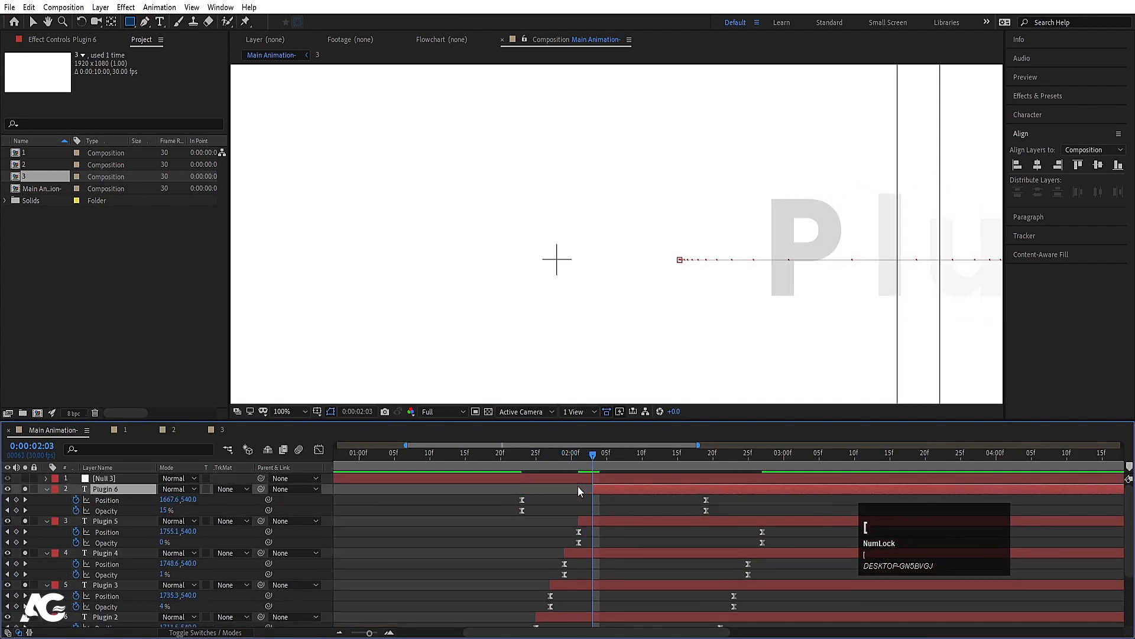
Fit the composition in the viewer, collapse all layer properties and turn off solo for the six Plugin text layers
left_click(298, 412)
left_click(296, 190)
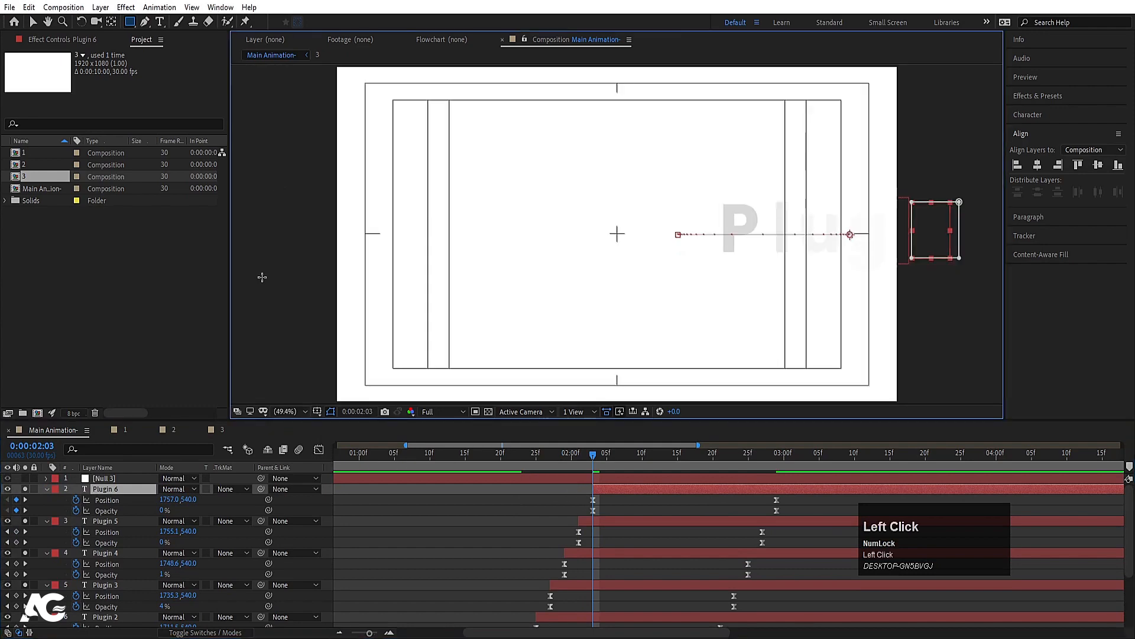
left_click(403, 496)
key("u")
key("u")
key("u")
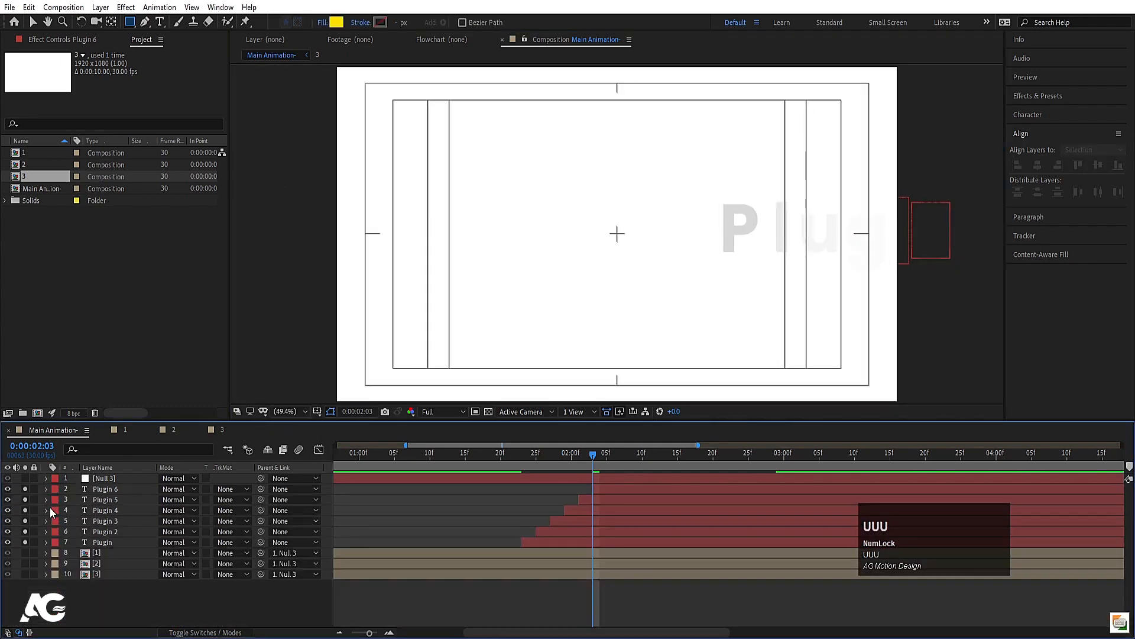
left_click_drag(26, 488, 27, 542)
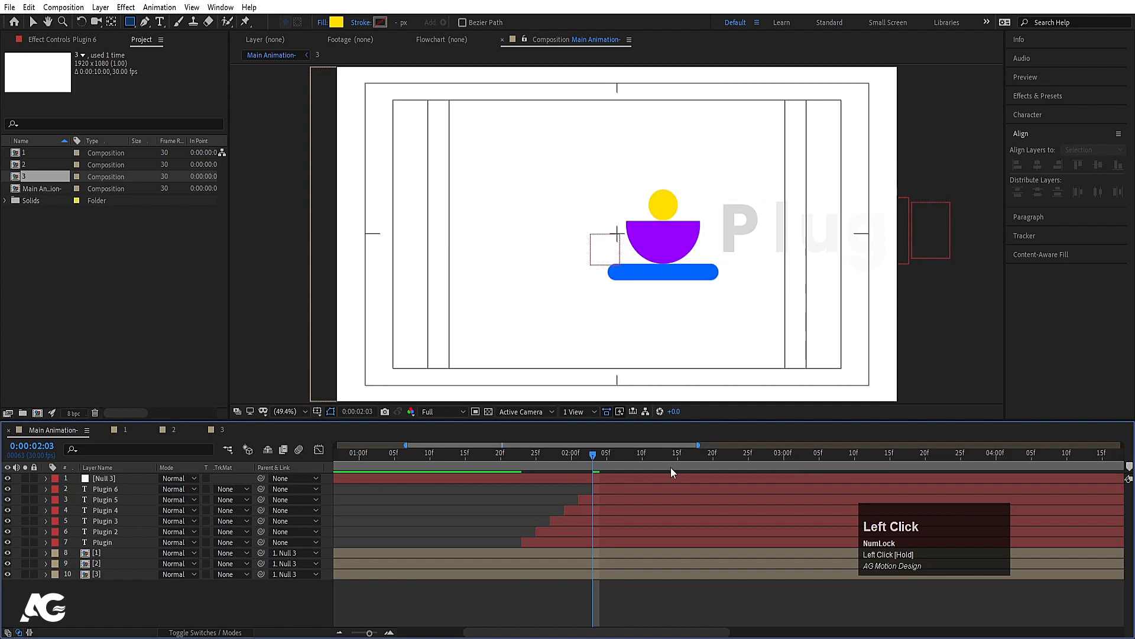
Preview the staggered letter entrance together with the figure, replaying the animation from the beginning
key("space")
key("space")
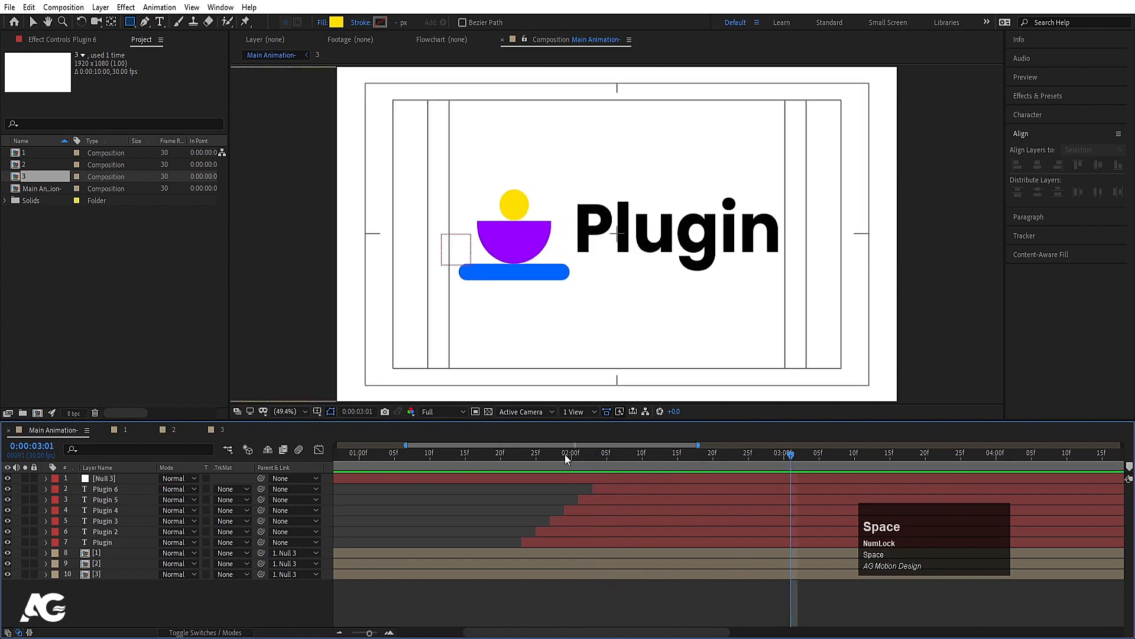
left_click_drag(564, 455, 198, 452)
key("space")
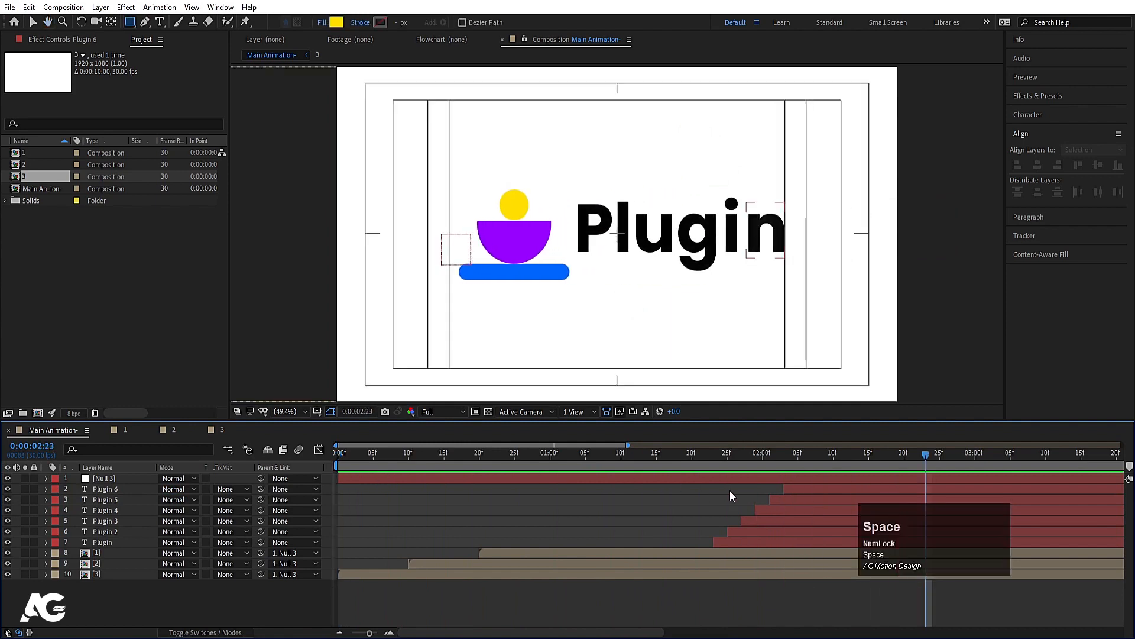
key("q")
Place the playhead at 0:00:01:23 and pre-compose the six Plugin letter layers into a composition named Text
left_click(723, 541)
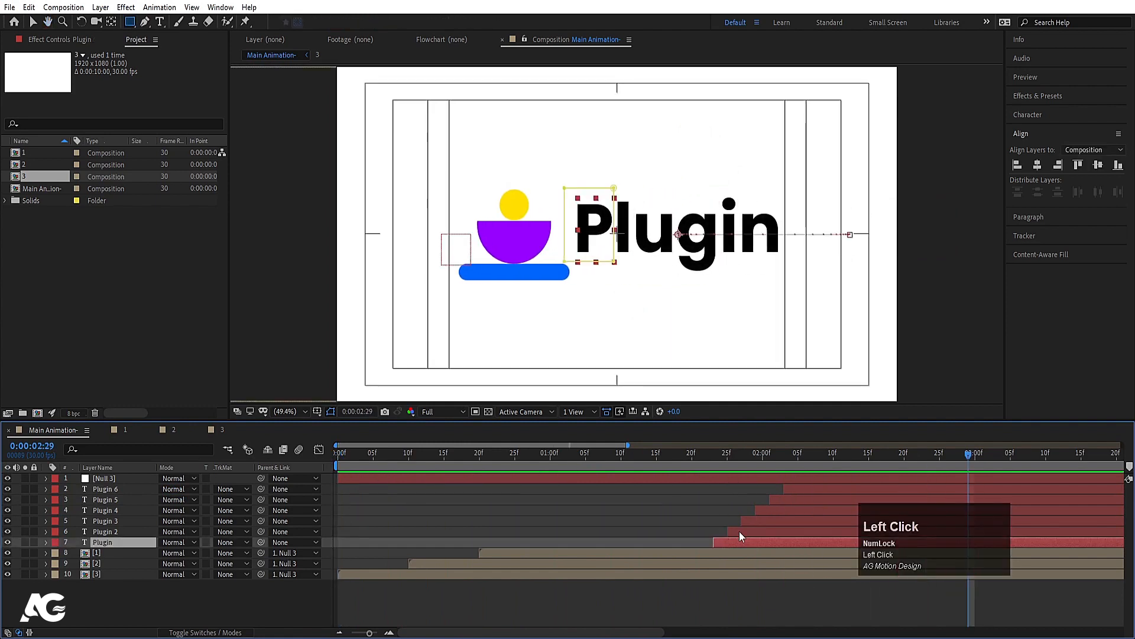
left_click(786, 489, "shift")
left_click(709, 457)
left_click_drag(709, 459, 715, 457)
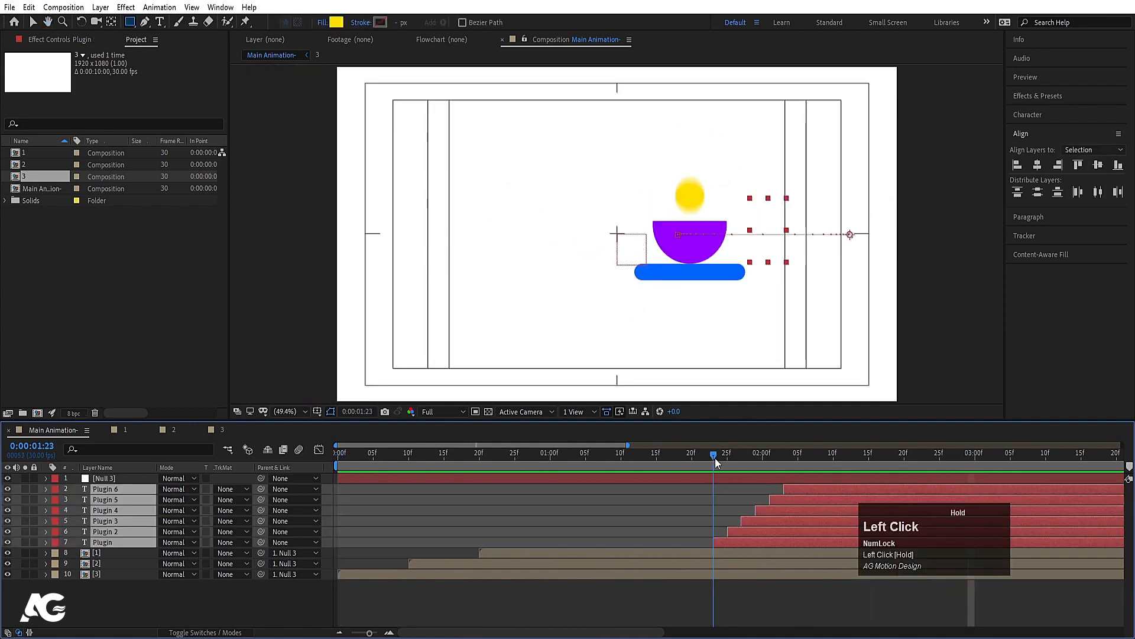
key("ctrl+shift+c")
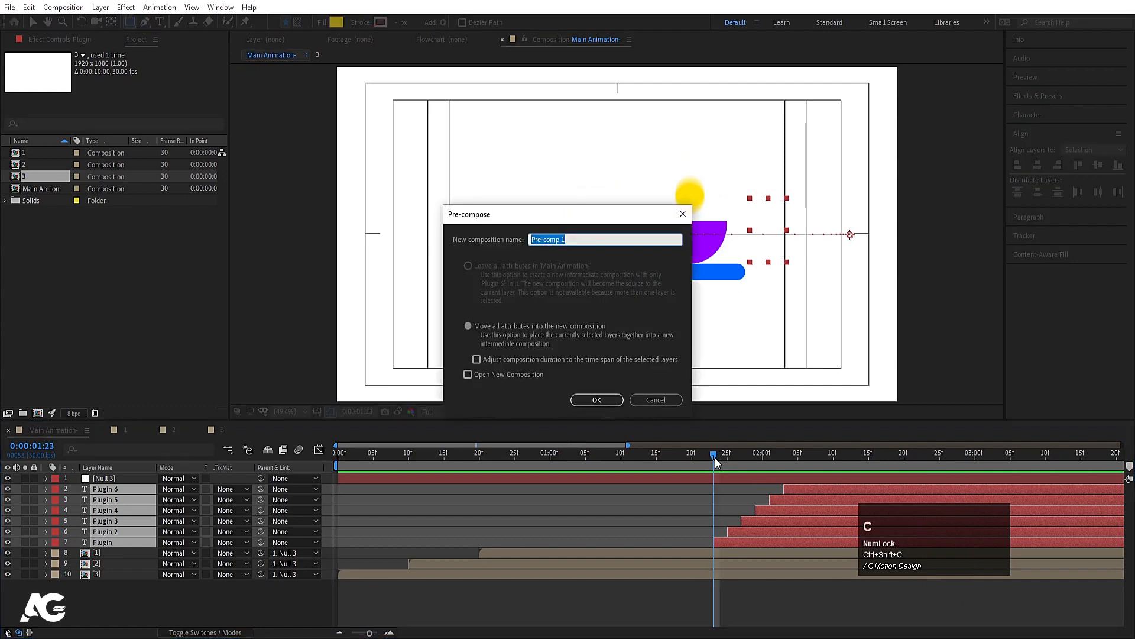
type("Text")
key("Return")
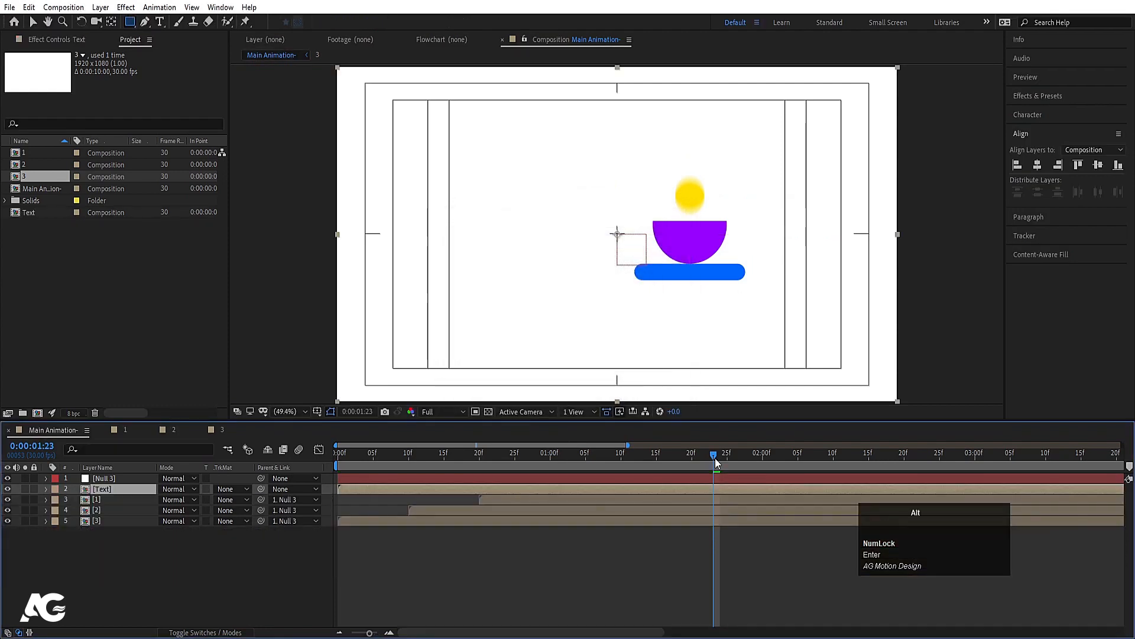
Preview the letter entrance from 0:00:01:23 and apply the Fill effect to the Text layer
key("space")
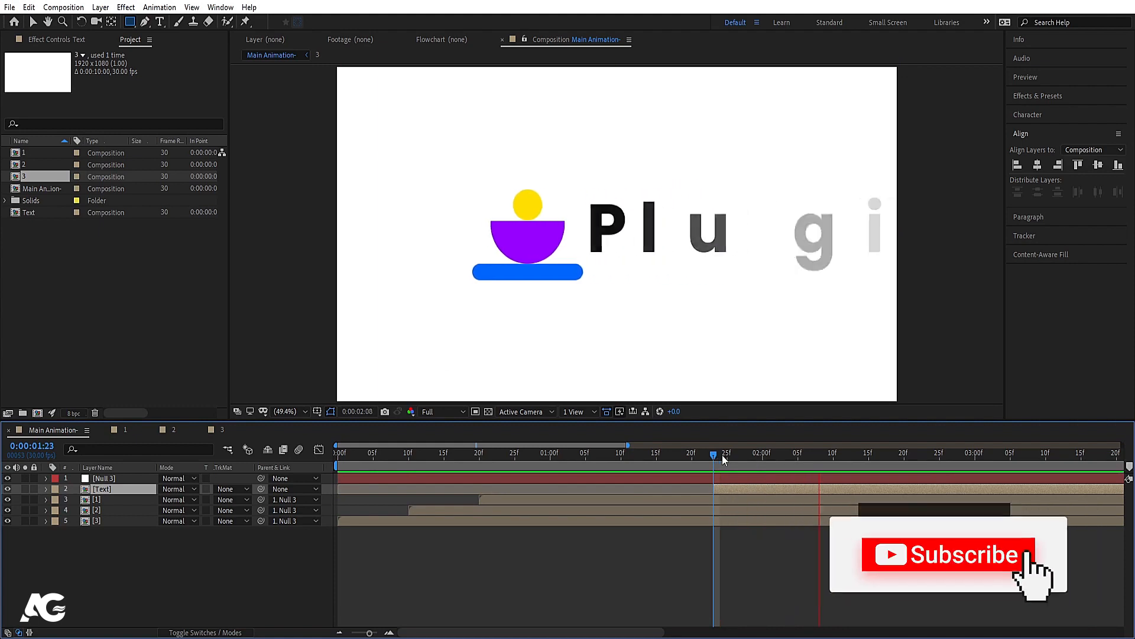
left_click(1038, 96)
left_click(1046, 110)
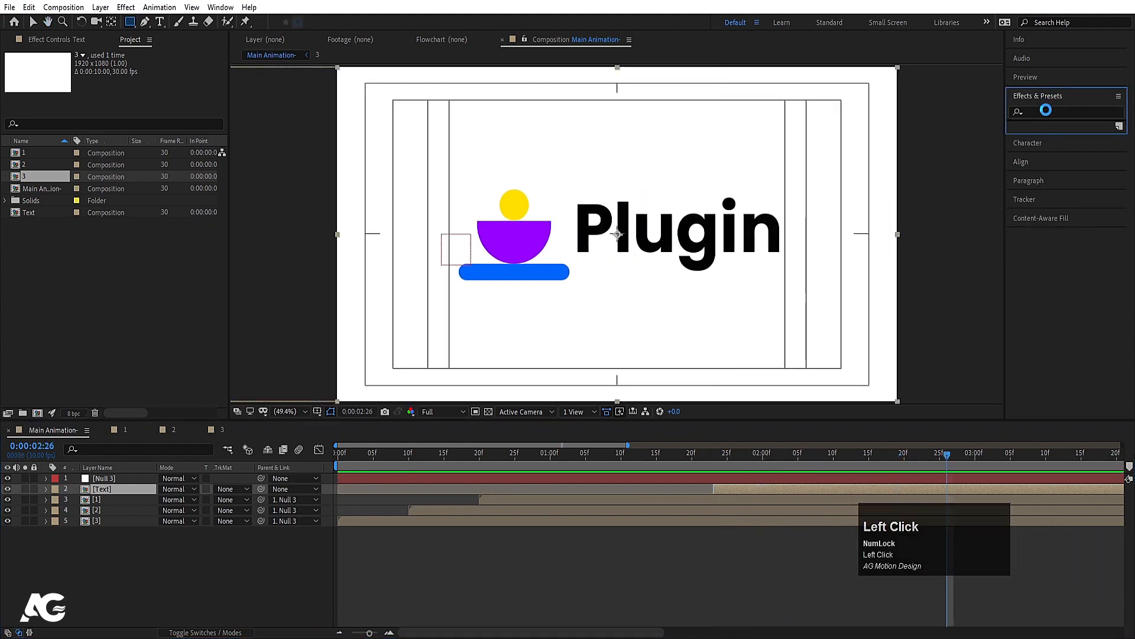
left_click(1046, 110)
type("fill")
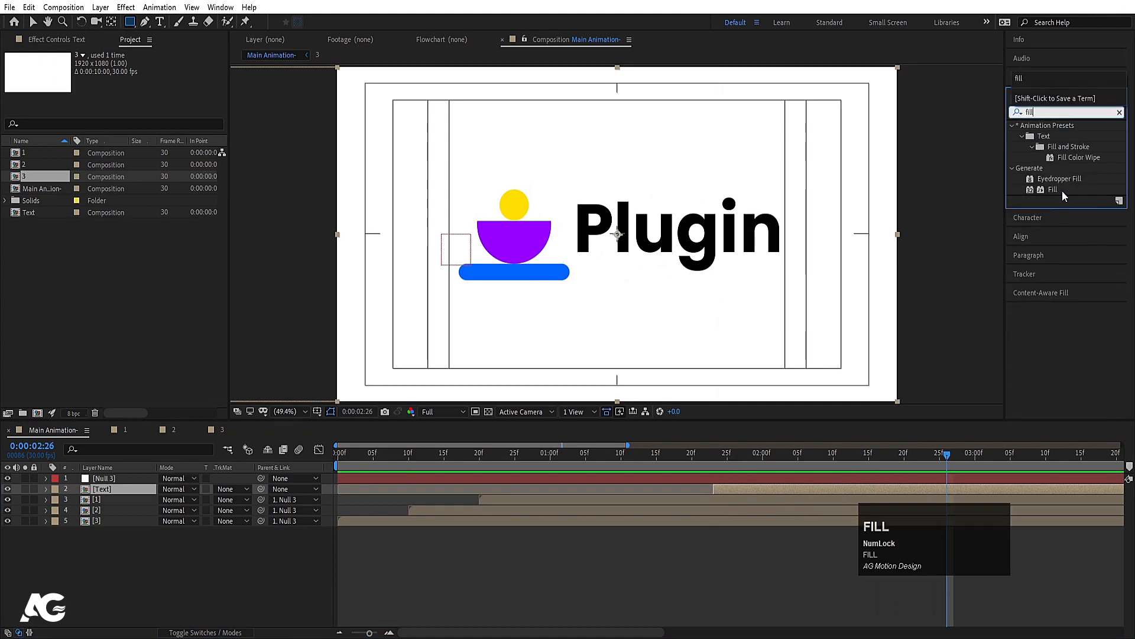
double_click(1062, 191)
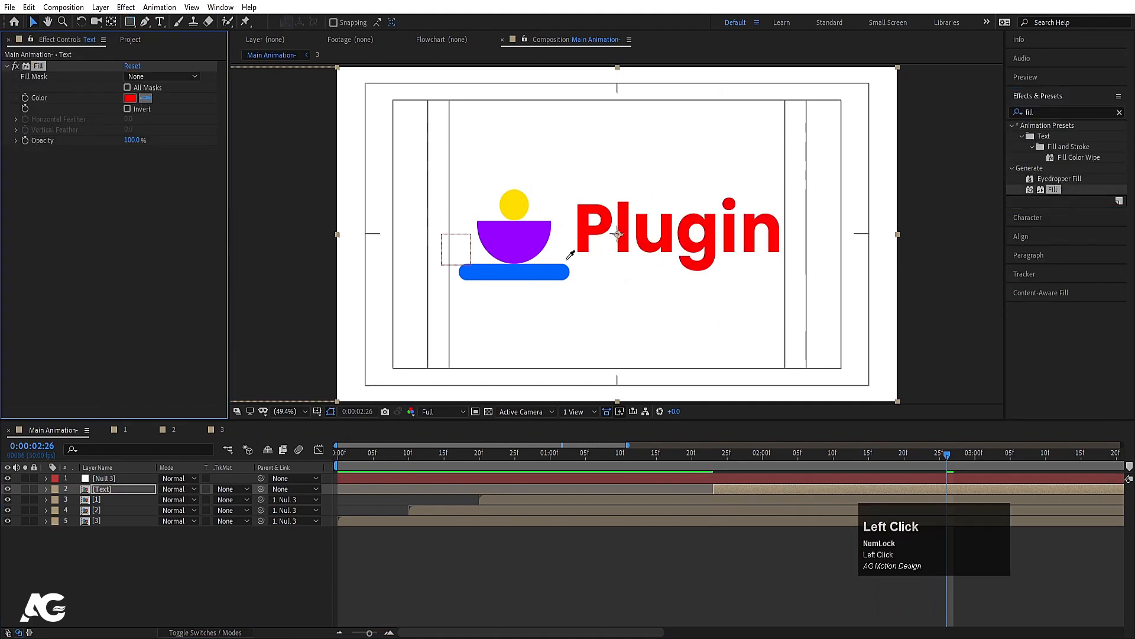
Set the Text layer's Fill colour to dark grey 313132
left_click(135, 99)
mouse_move(328, 320)
left_mouse_down()
mouse_move(367, 309)
mouse_move(329, 323)
left_mouse_up()
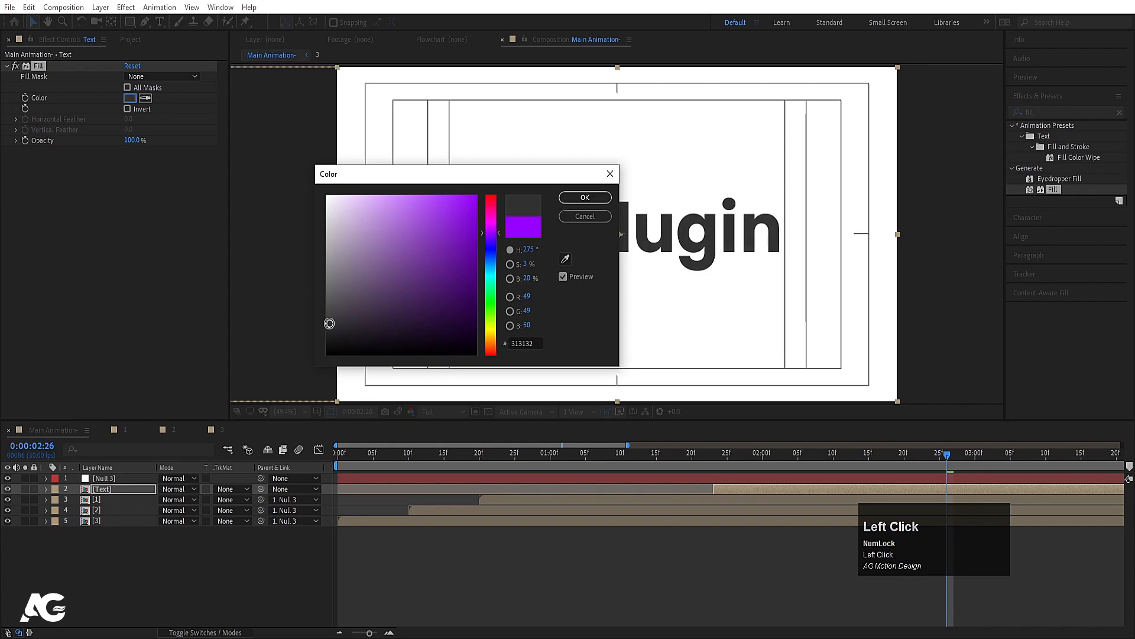
left_click(582, 199)
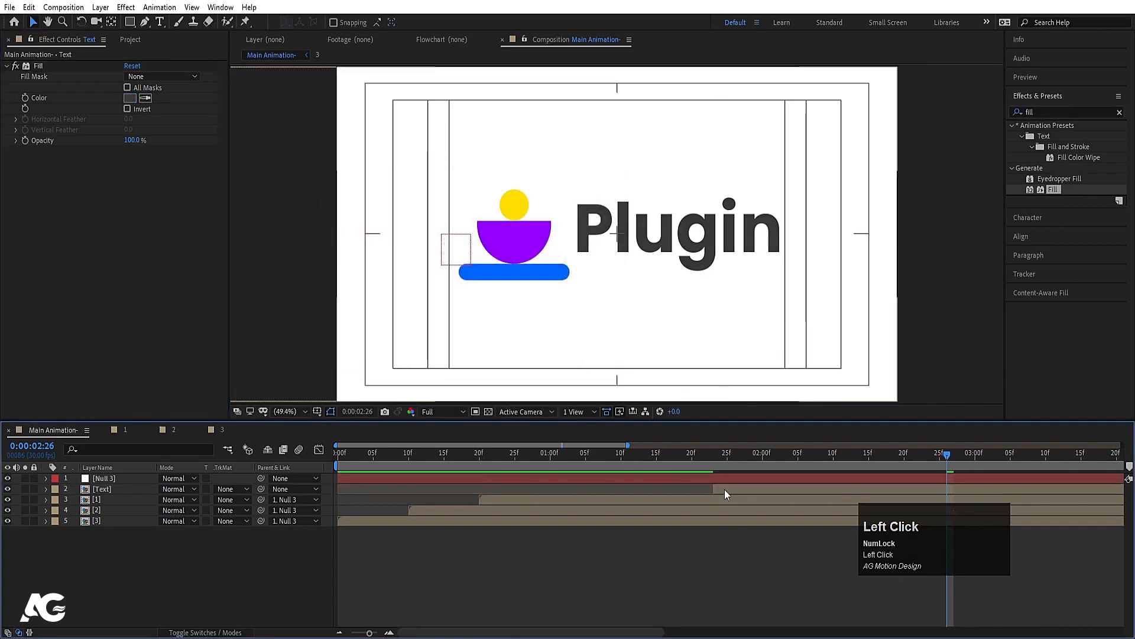
Scale the Text layer to 89% and nudge it slightly beside the figure, checking the playback from 0:00:01:22
key("s")
left_click_drag(176, 500, 169, 500)
left_click_drag(645, 228, 648, 230)
left_click(707, 459)
key("space")
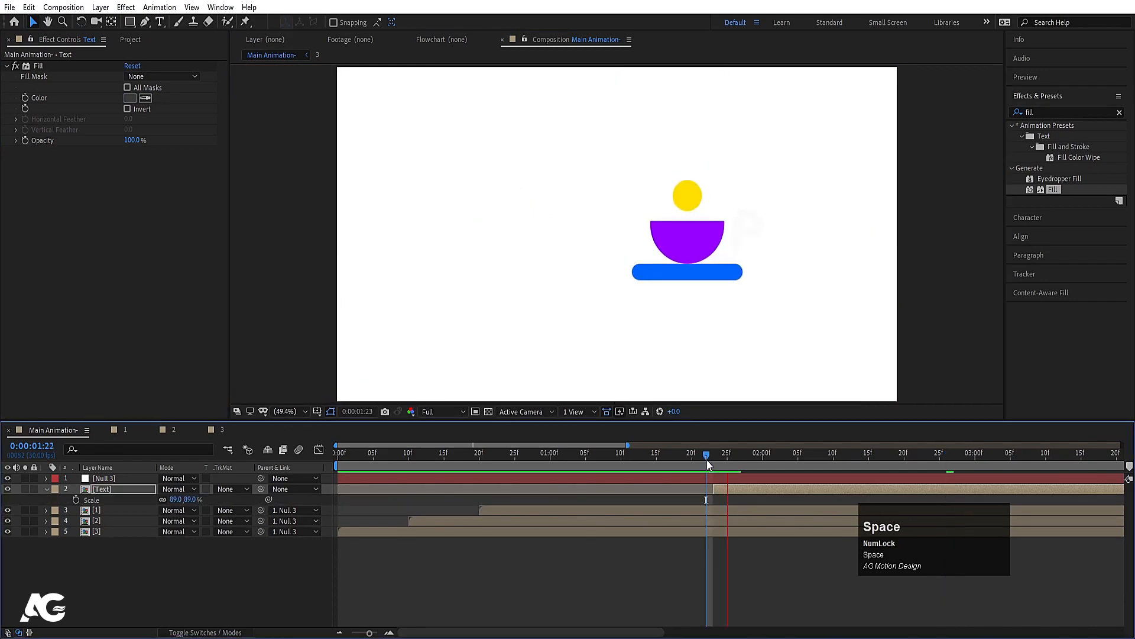
key("space")
Duplicate the Text layer twice
left_click(727, 487)
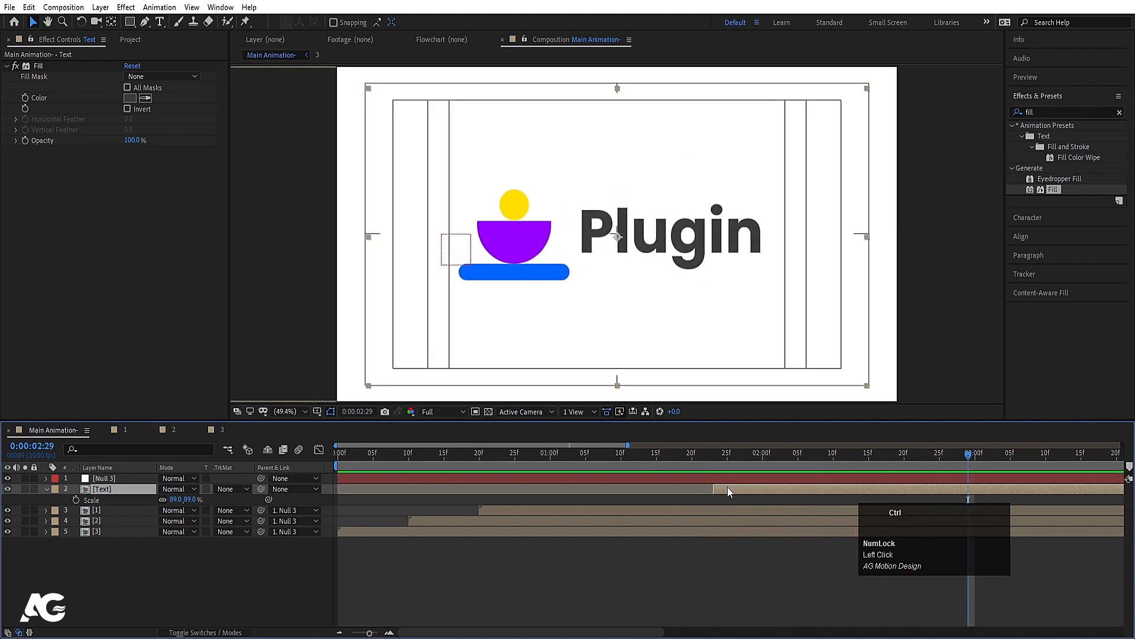
key("ctrl+d")
key("ctrl+d")
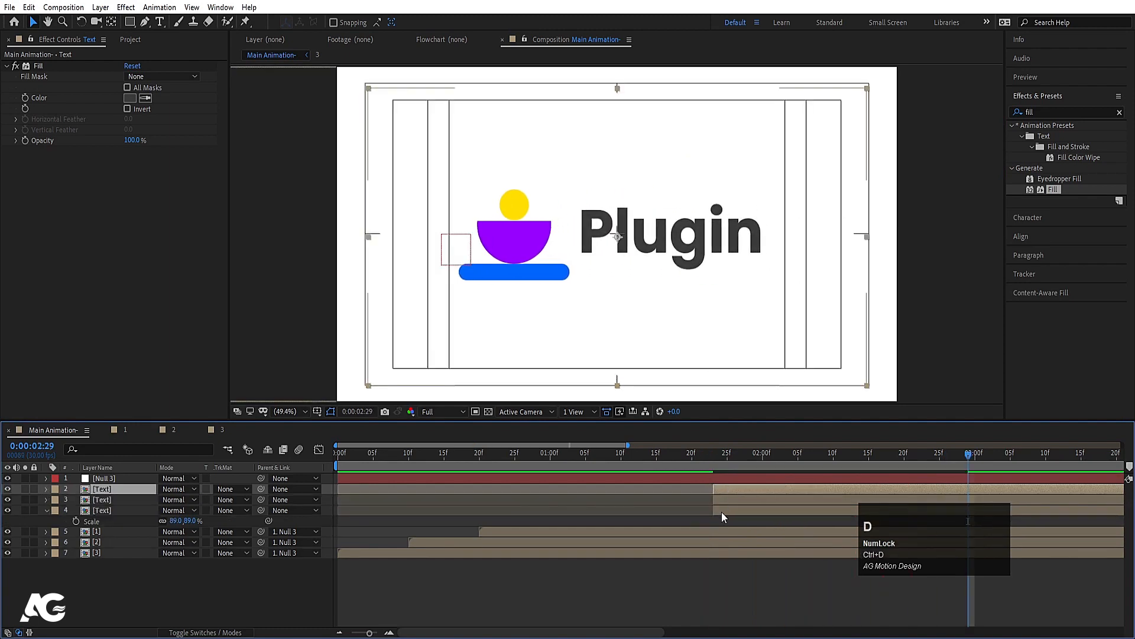
Sample the ball's yellow as the Fill colour of the lowest Text layer
left_click(722, 512)
left_click(146, 99)
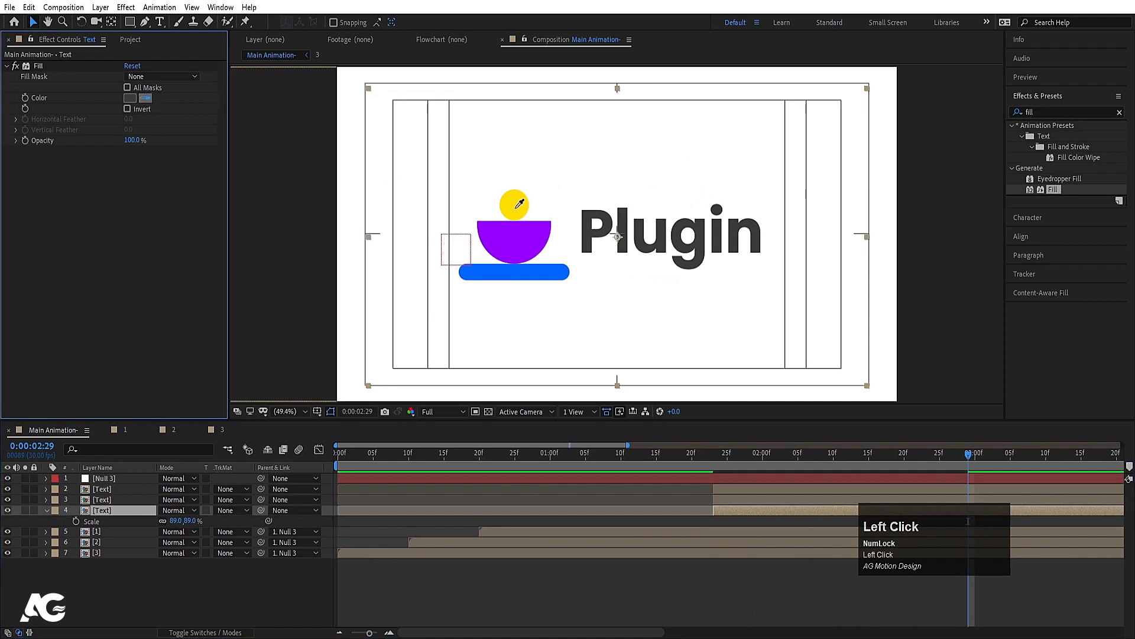
left_click(525, 210)
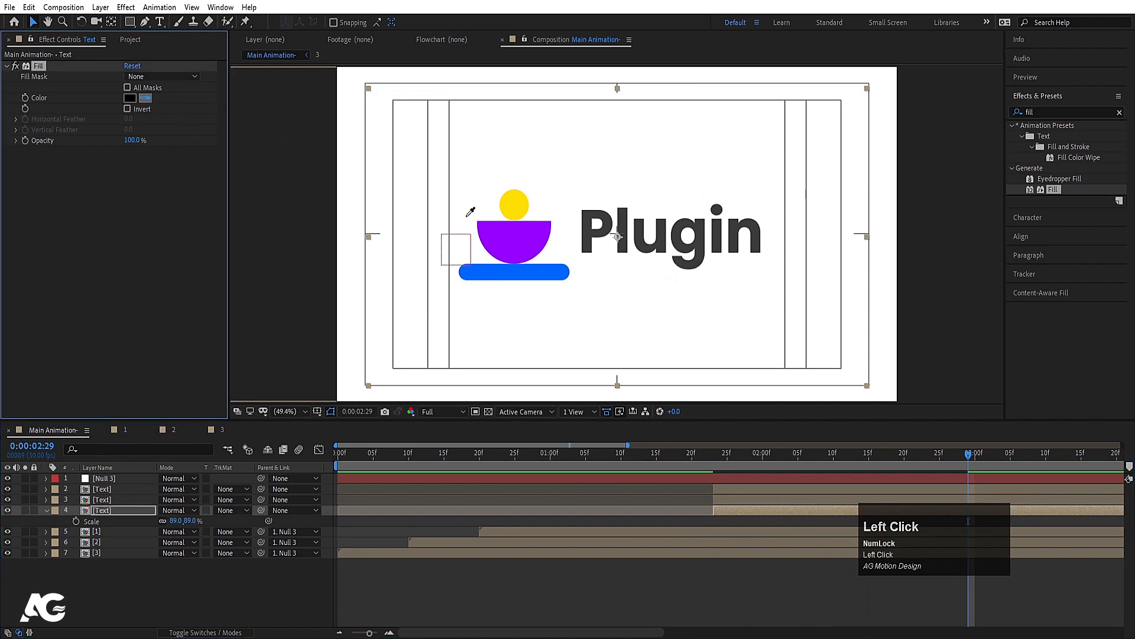
left_click(507, 206)
Fill the middle Text layer with the half circle's purple and the uppermost Text layer with the base's blue
left_click(115, 501)
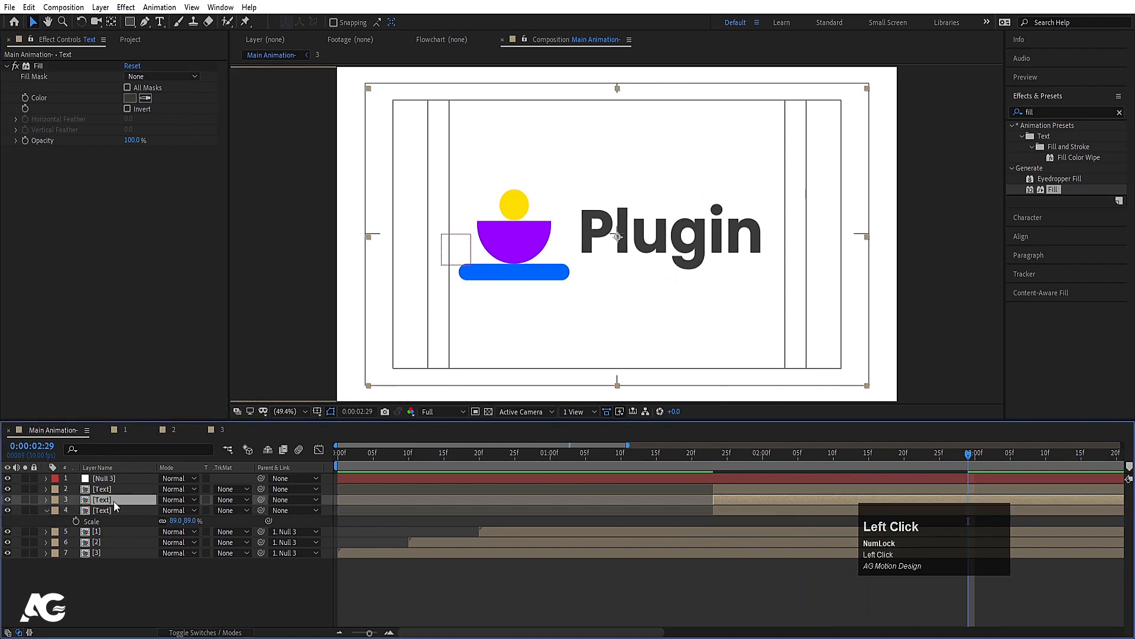
left_click(146, 99)
left_click(523, 222)
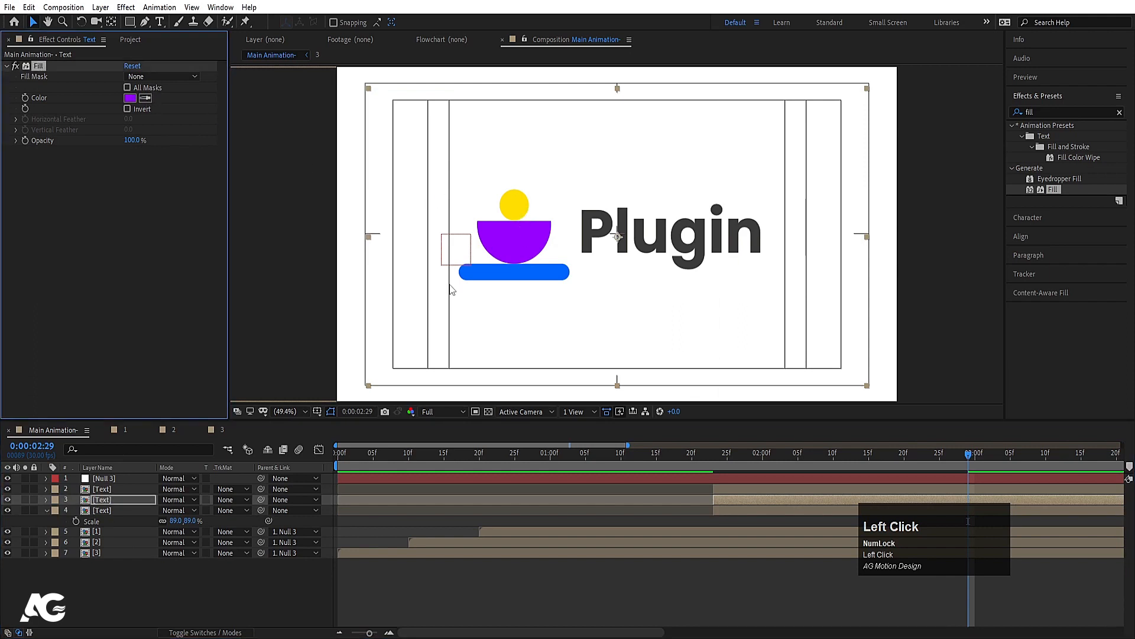
left_click(133, 488)
left_click(145, 99)
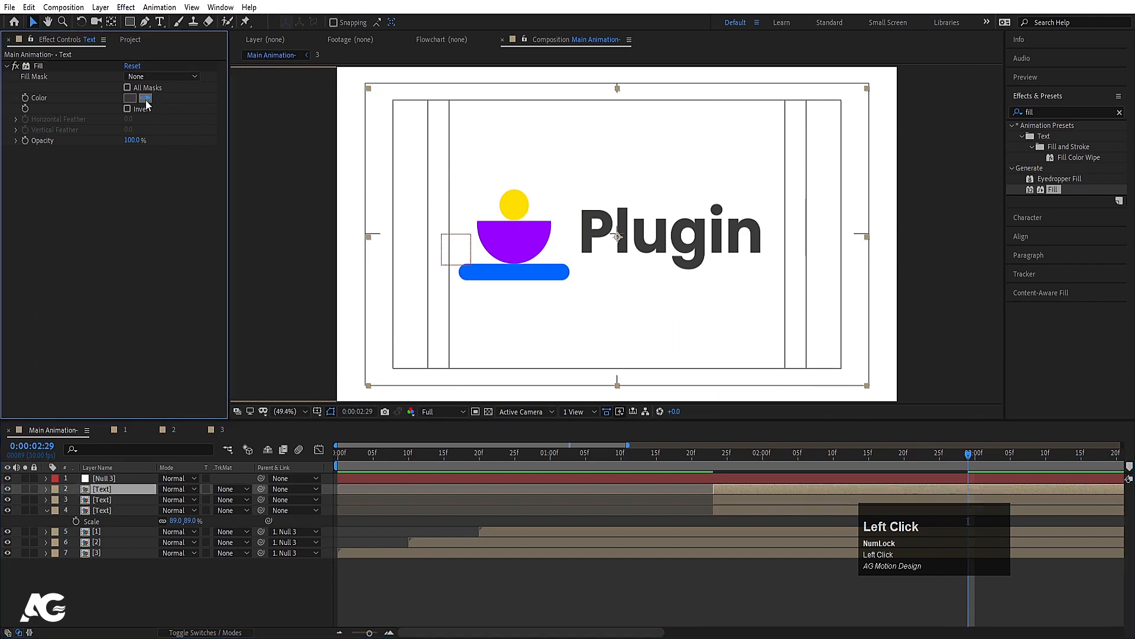
left_click(530, 275)
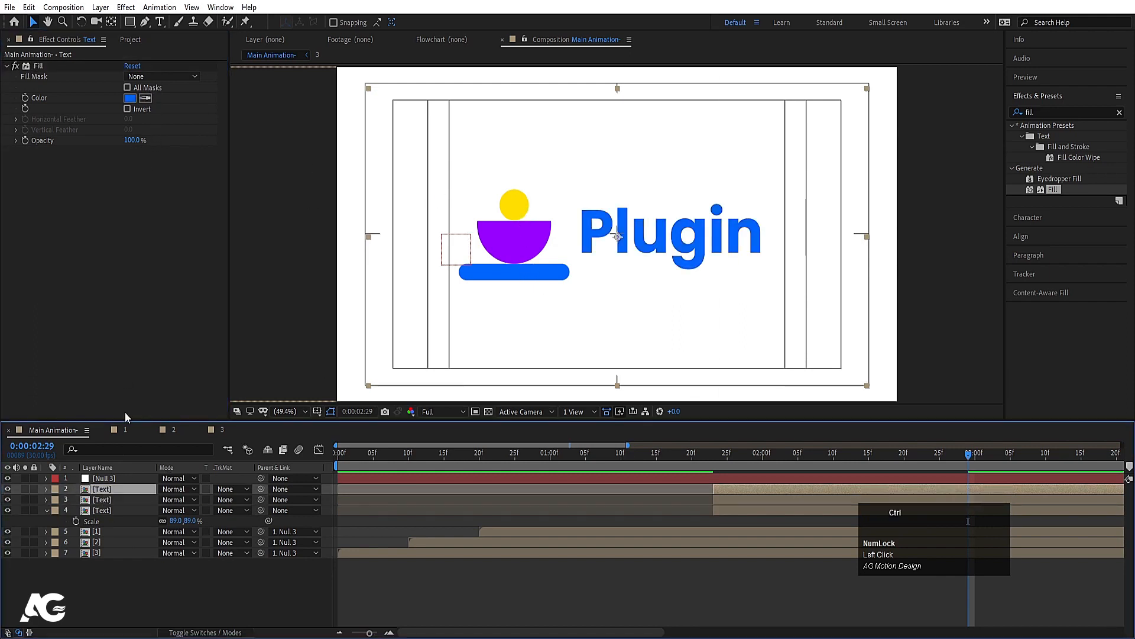
Duplicate the blue Text layer and set the copy's Fill colour to dark grey 2F2F2F
key("ctrl+d")
left_click(145, 99)
left_click(278, 142)
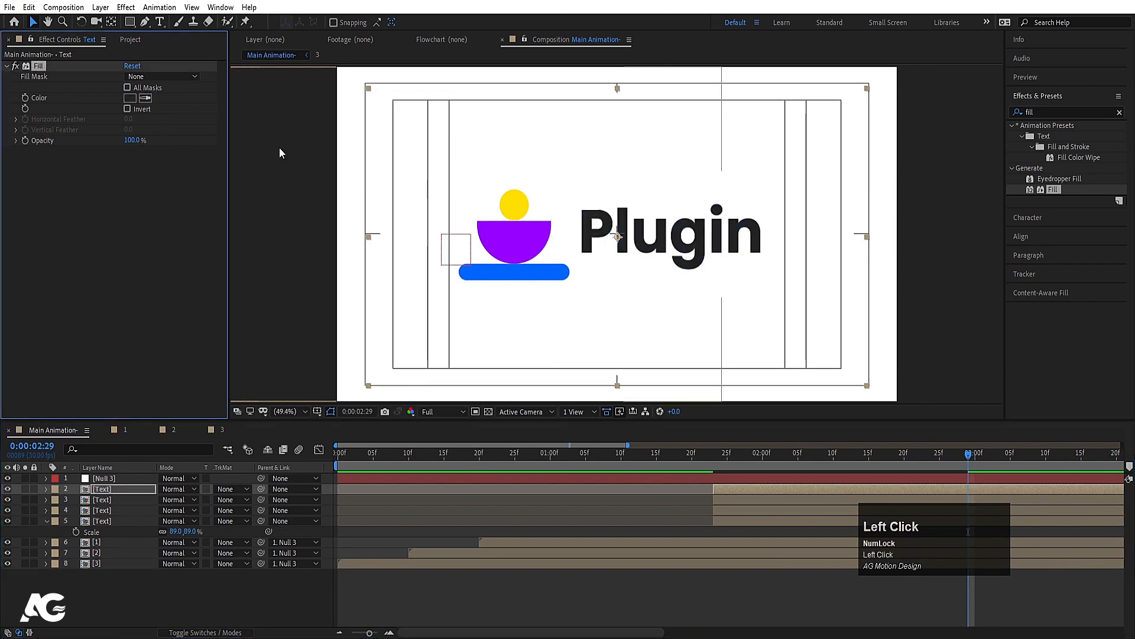
left_click(125, 99)
left_click_drag(330, 328, 323, 326)
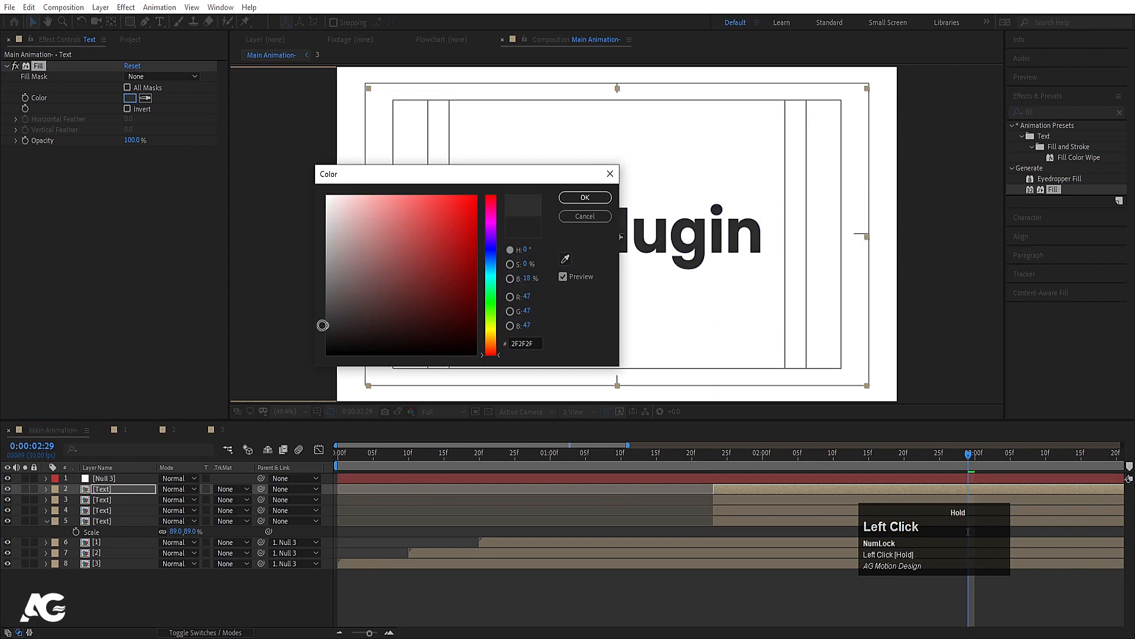
left_click(561, 202)
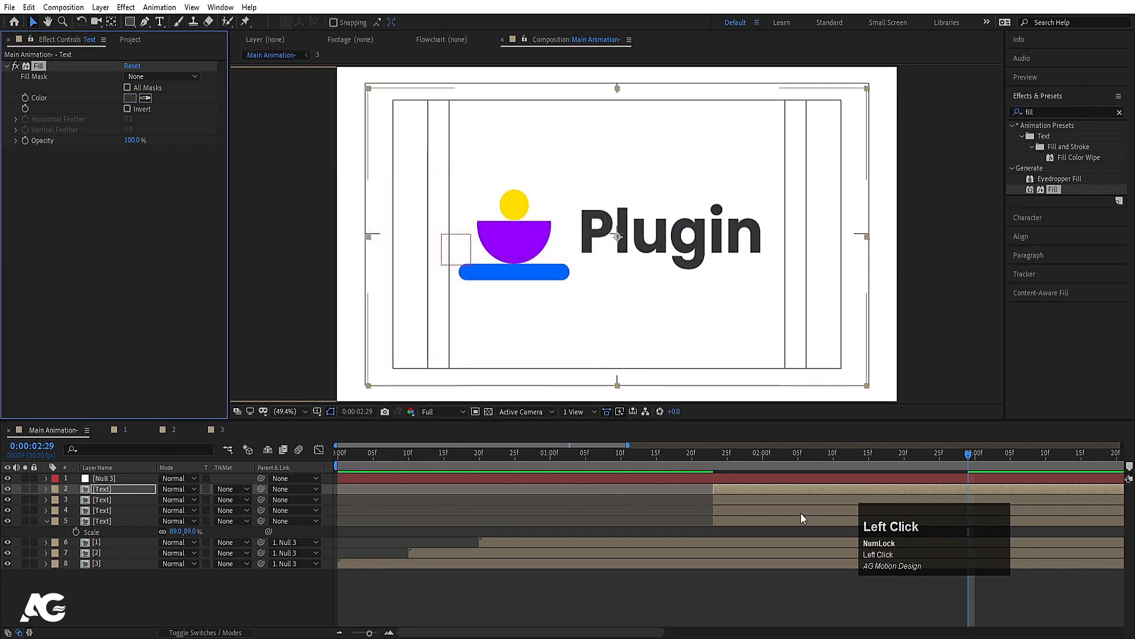
Start the purple, blue and dark grey Text layers at 0:00:01:24, 0:00:01:25 and 0:00:01:26, and preview the coloured trail
left_click(714, 459)
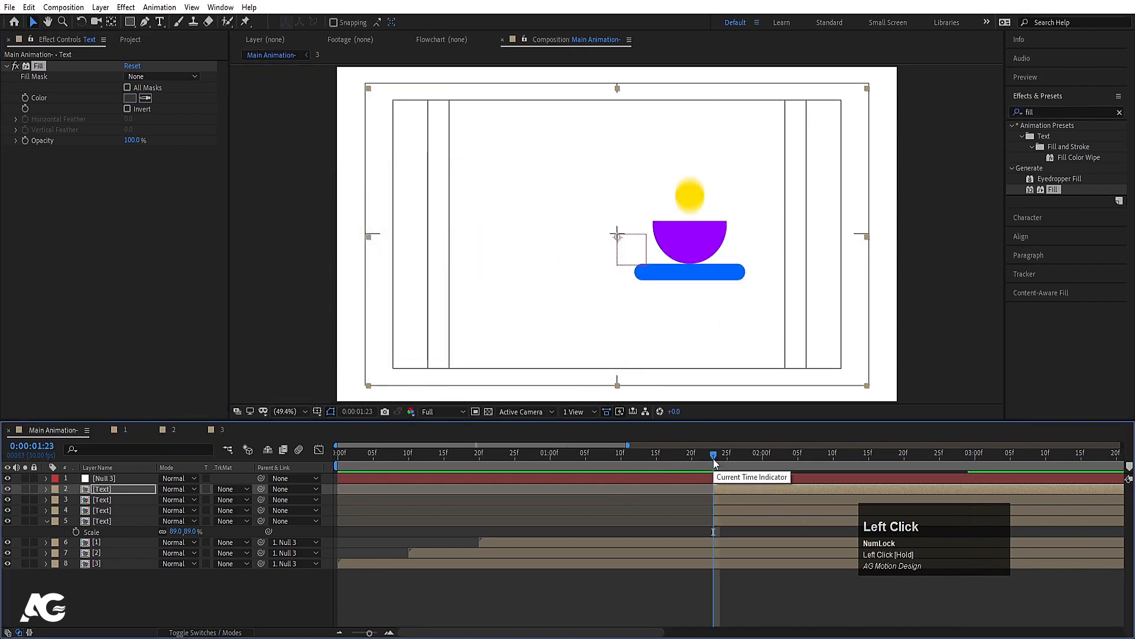
key("Page_Down")
left_click(731, 513)
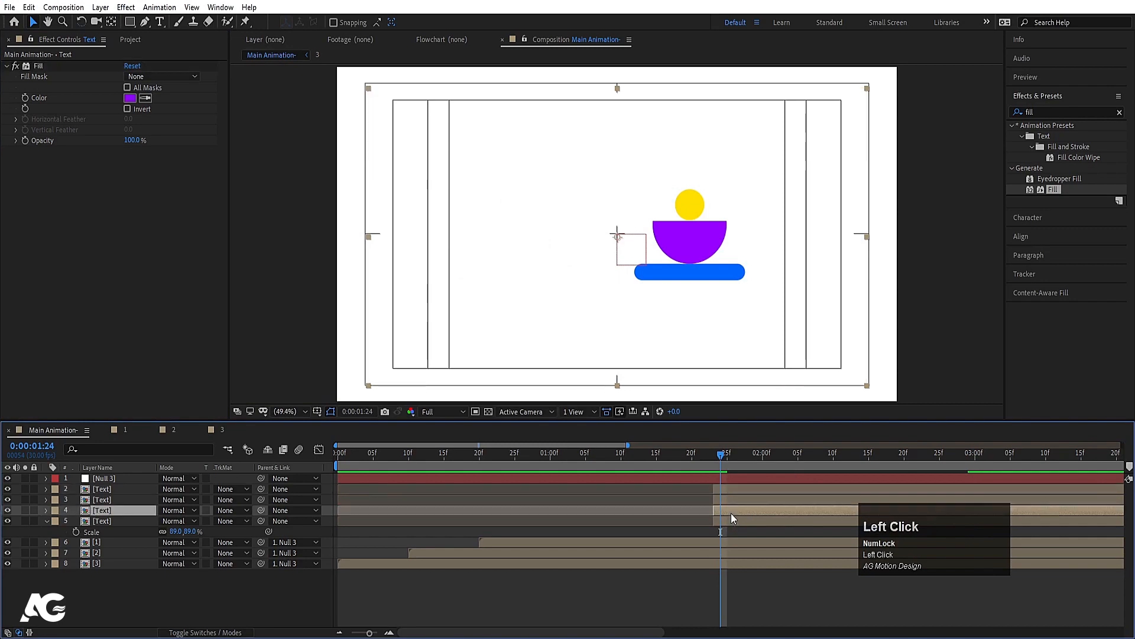
key("Page_Down")
left_click(735, 501)
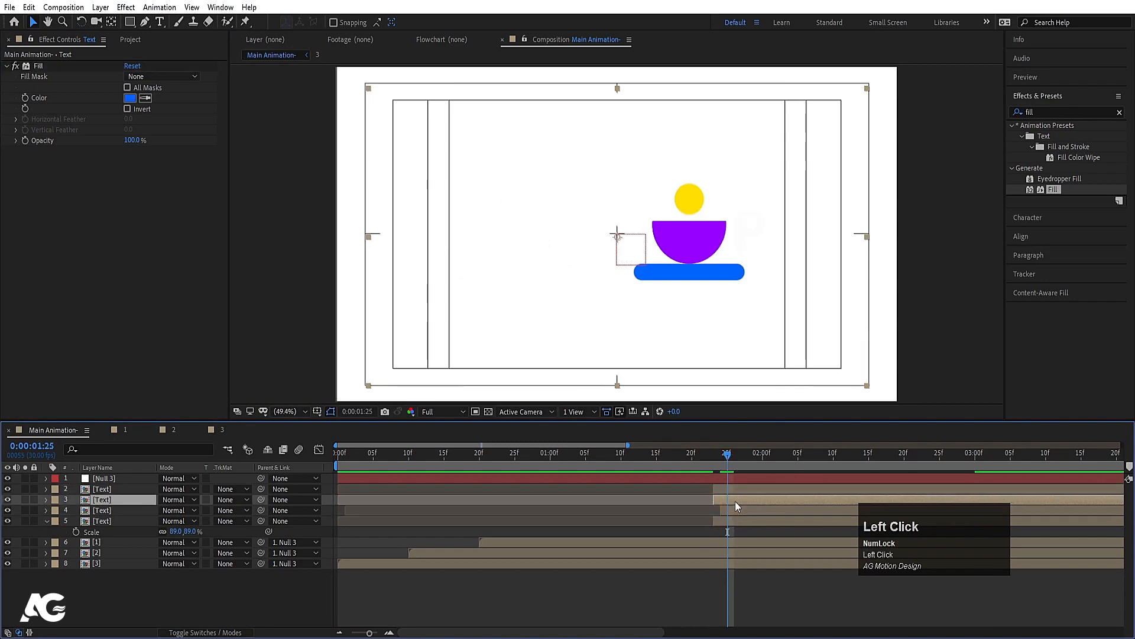
key("bracketleft")
key("Page_Down")
left_click(732, 490)
key("bracketleft")
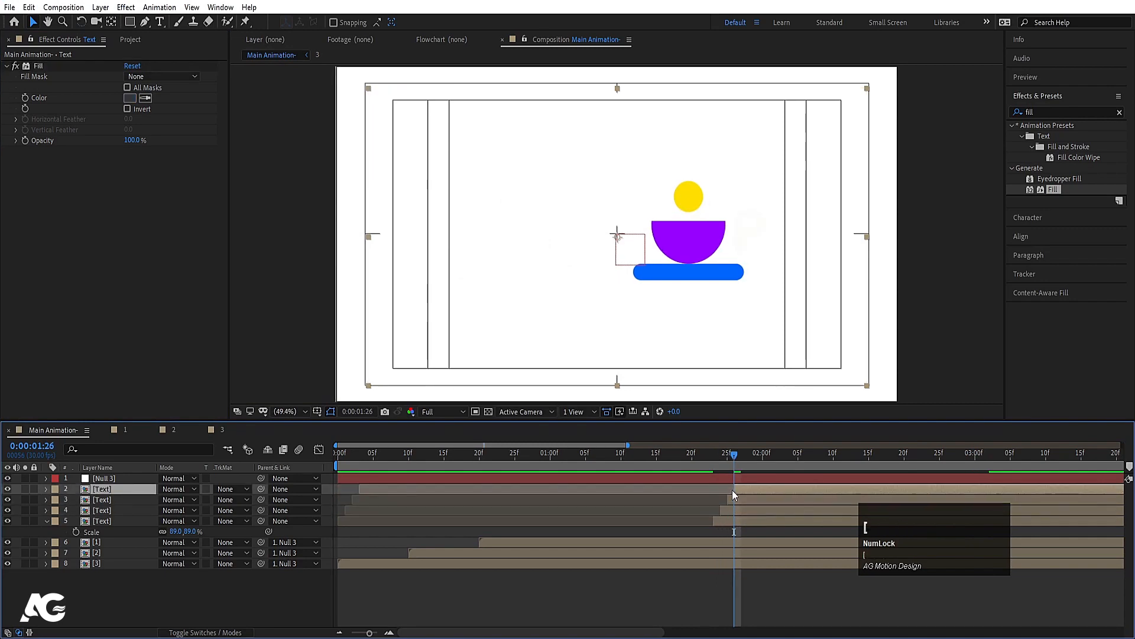
key("space")
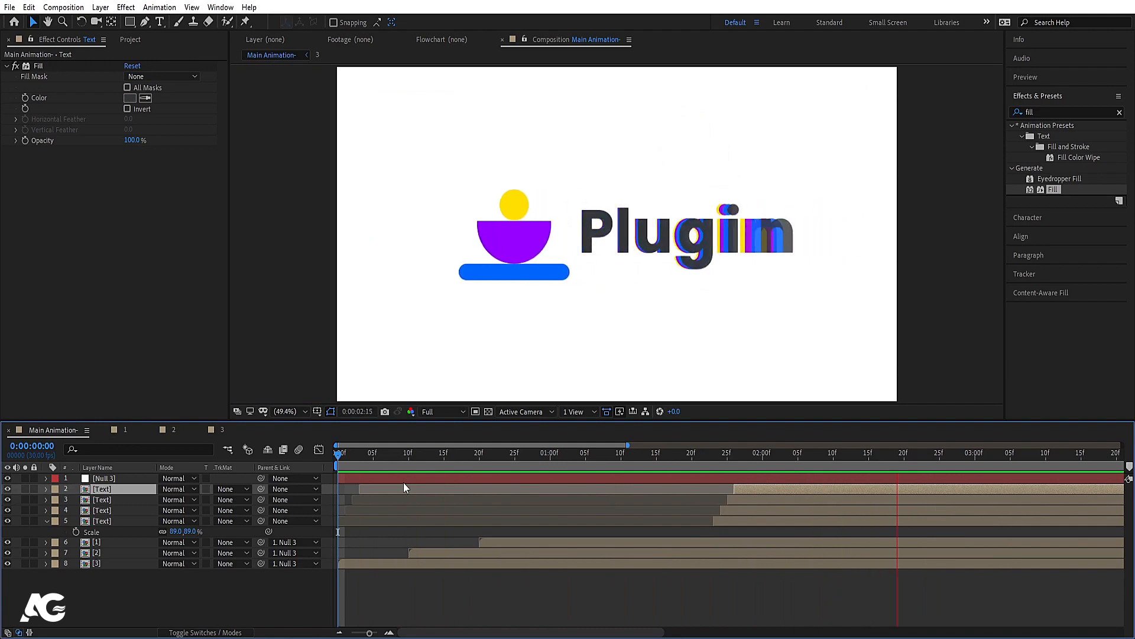
key("space")
Create a white solid with the default settings and place it below all other layers as the background
key("ctrl+y")
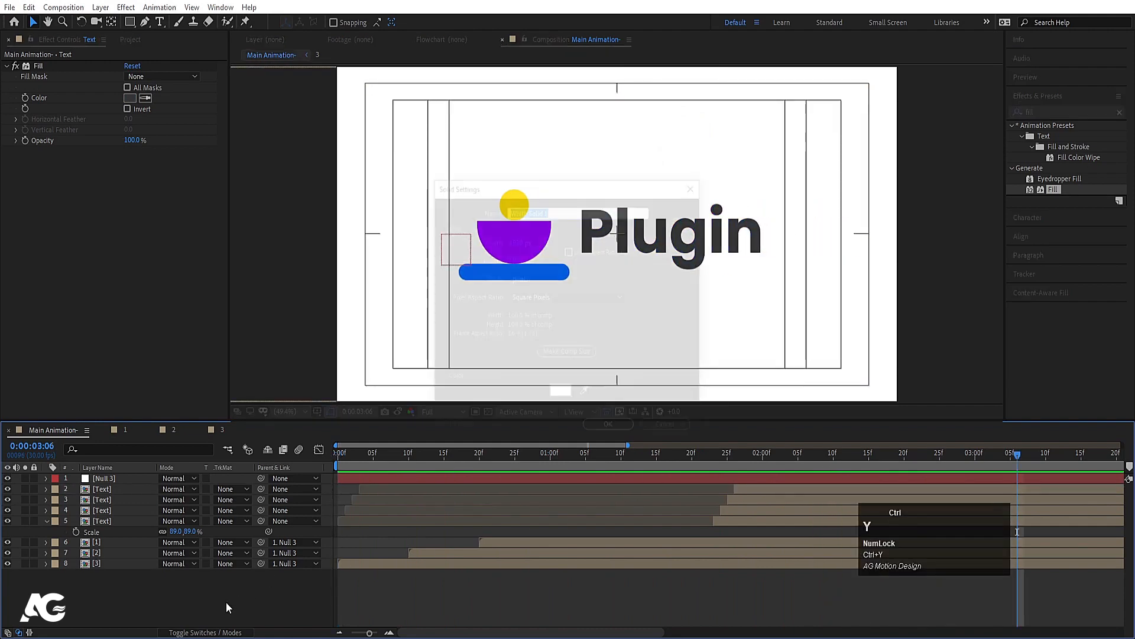
key("Return")
left_click_drag(107, 478, 112, 573)
Play the animation to 0:00:03:12 and end the work area there
key("space")
key("space")
key("n")
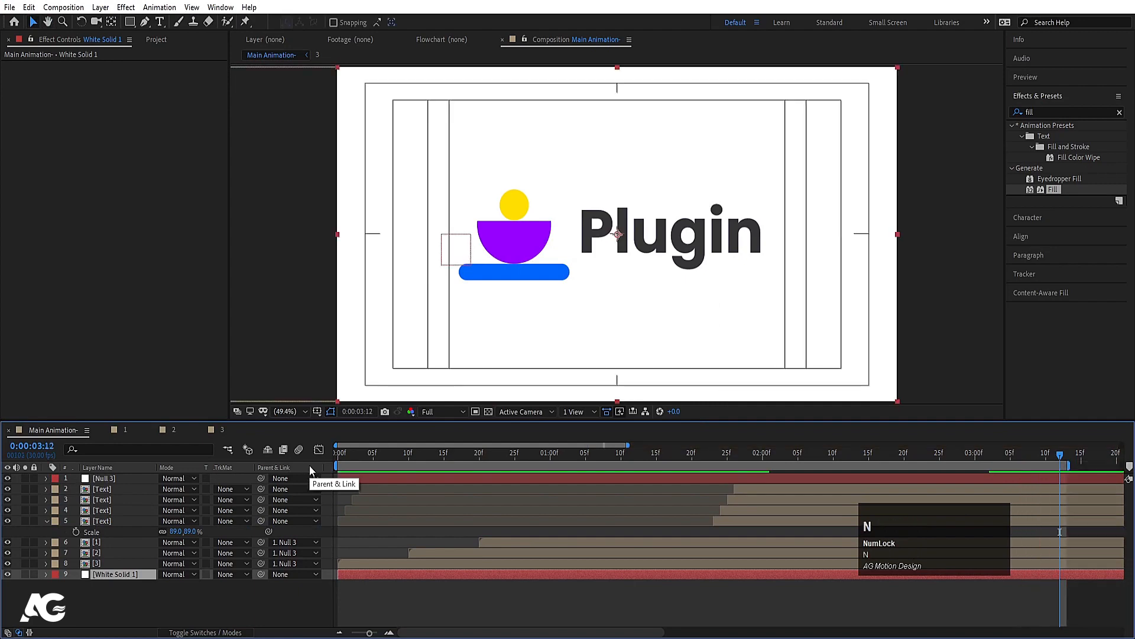
Replay the finished logo animation within the shortened work area
key("space")
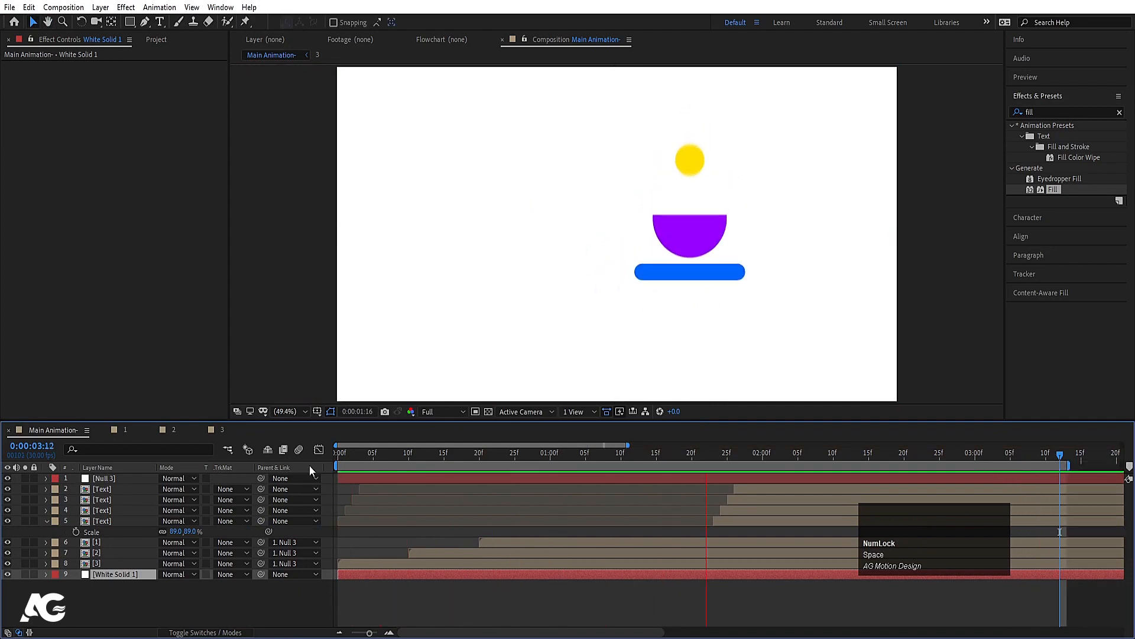
key("space")
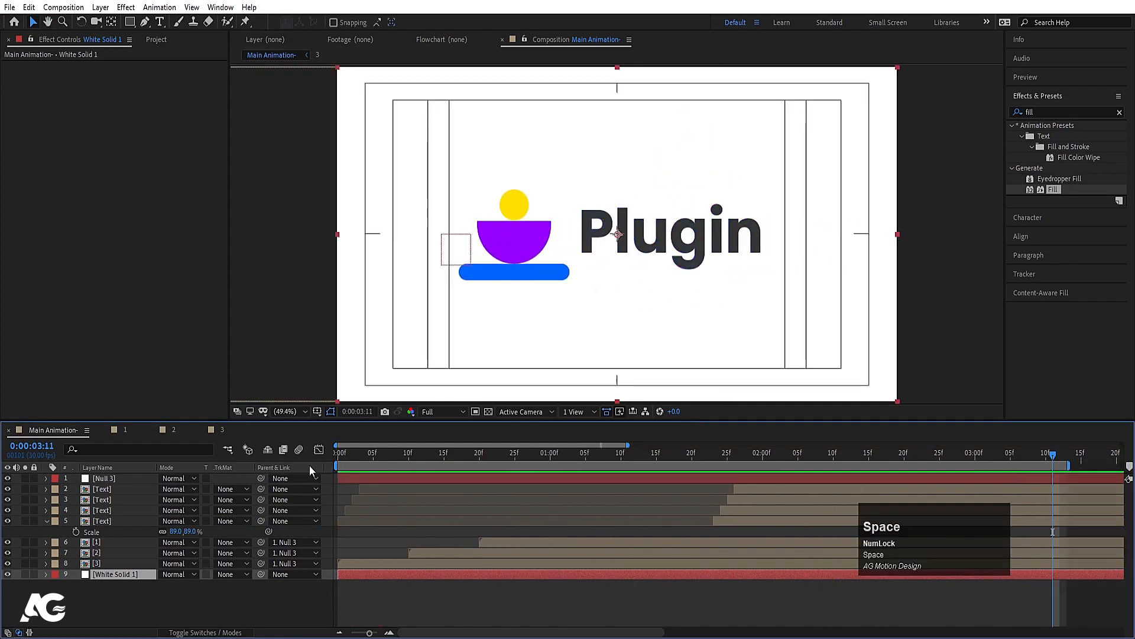
key("space")
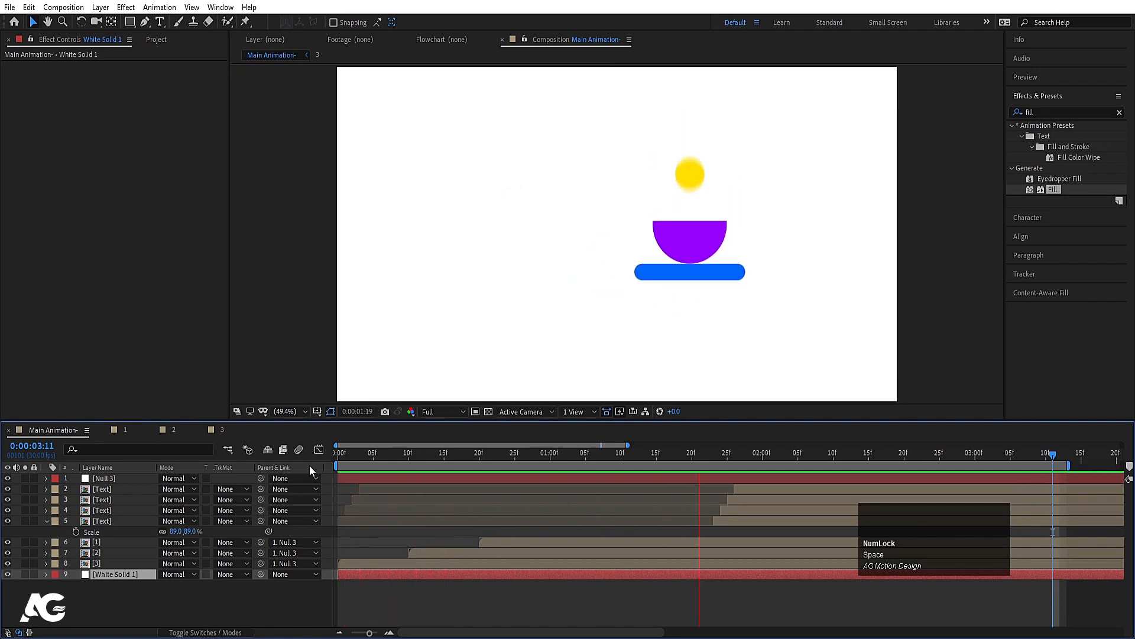